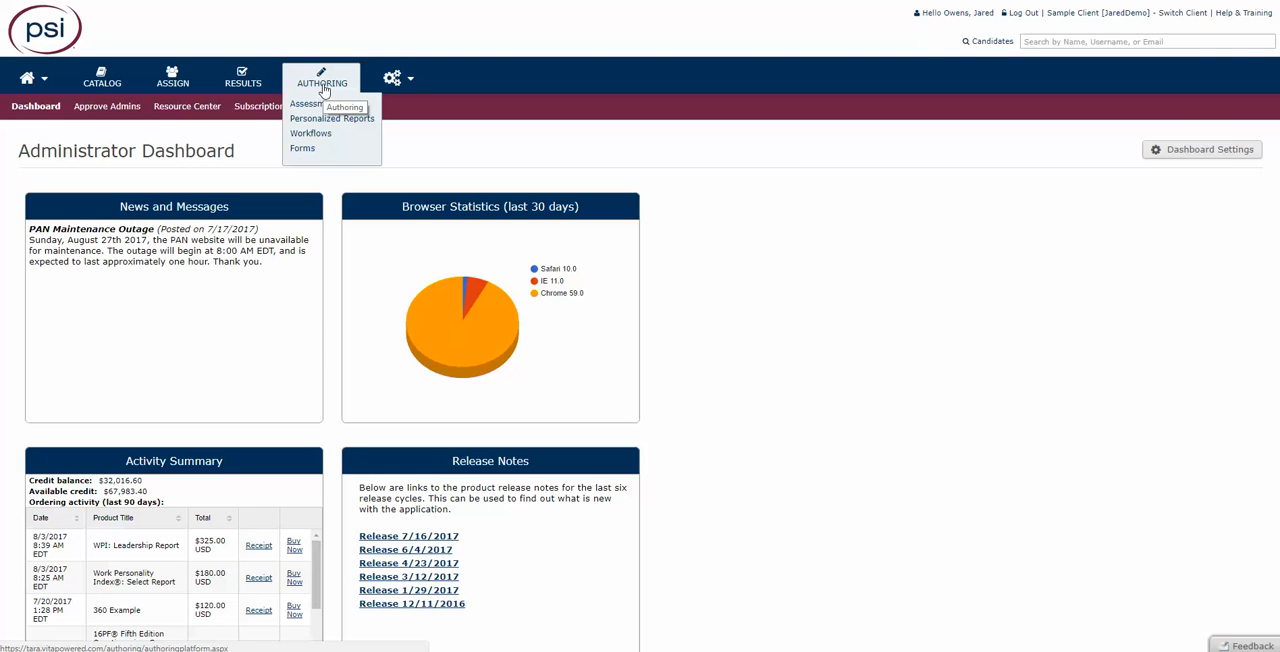
- Create a new workflow from scratch with "Random Activities" as both its name and description
click(318, 136)
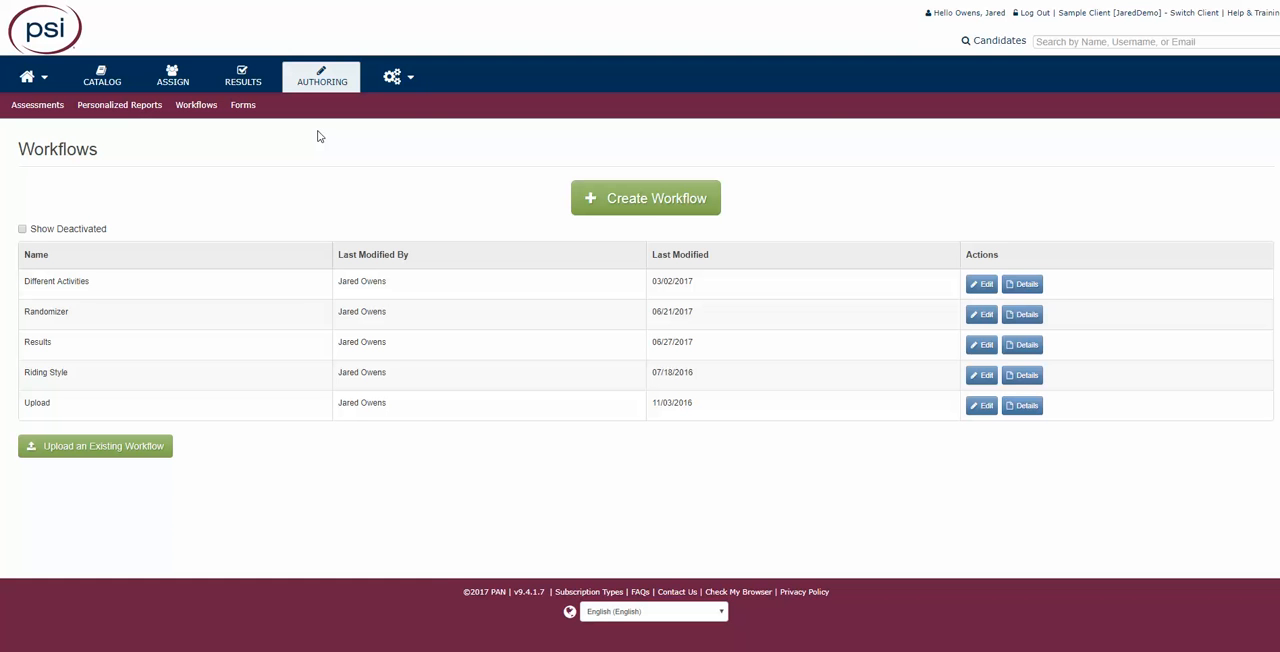
click(619, 203)
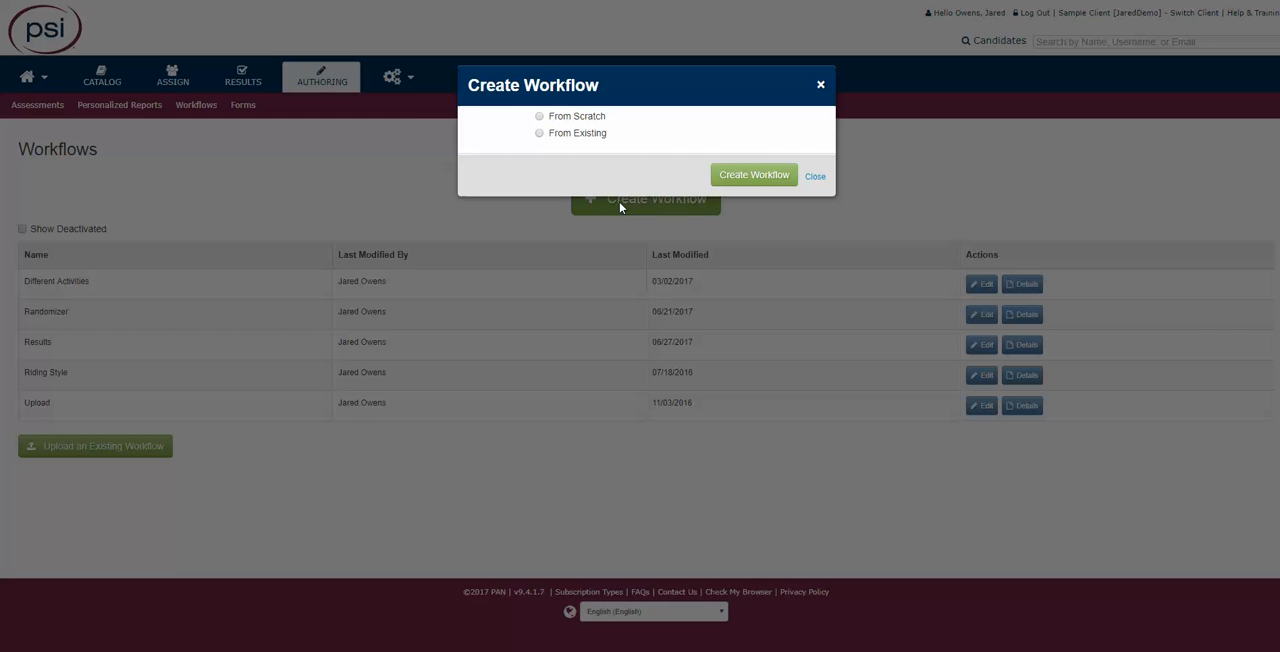
click(541, 117)
click(591, 155)
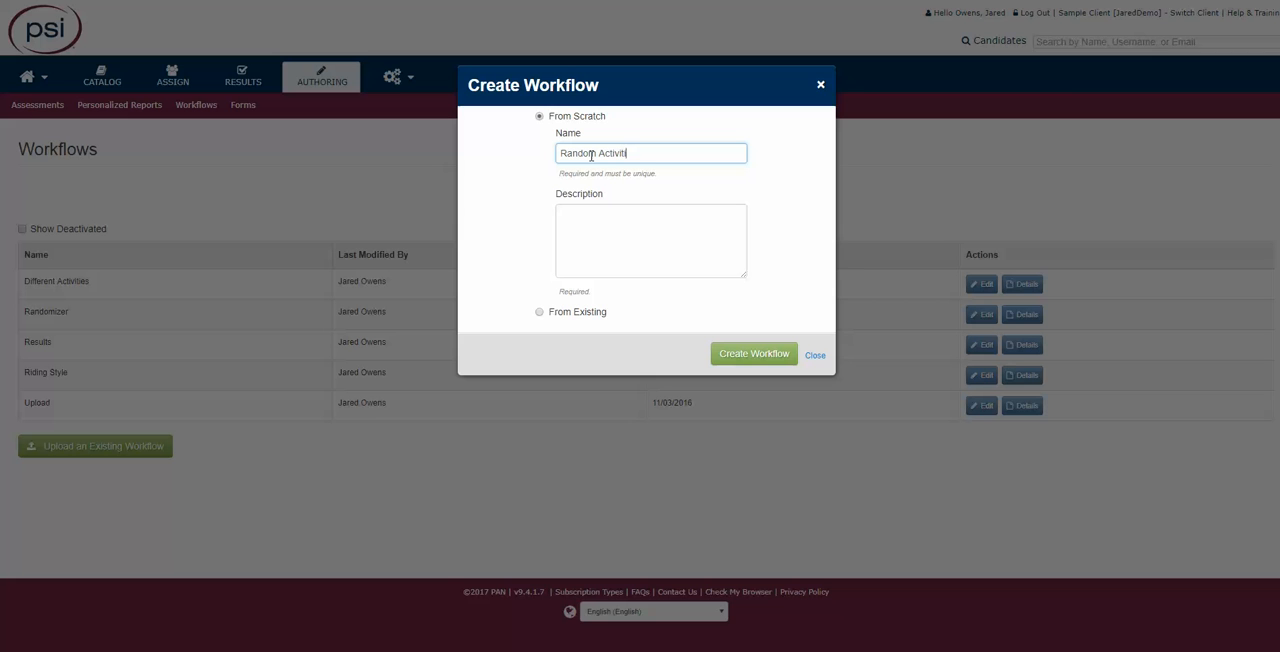
drag(650, 153, 516, 157)
key(ctrl+c)
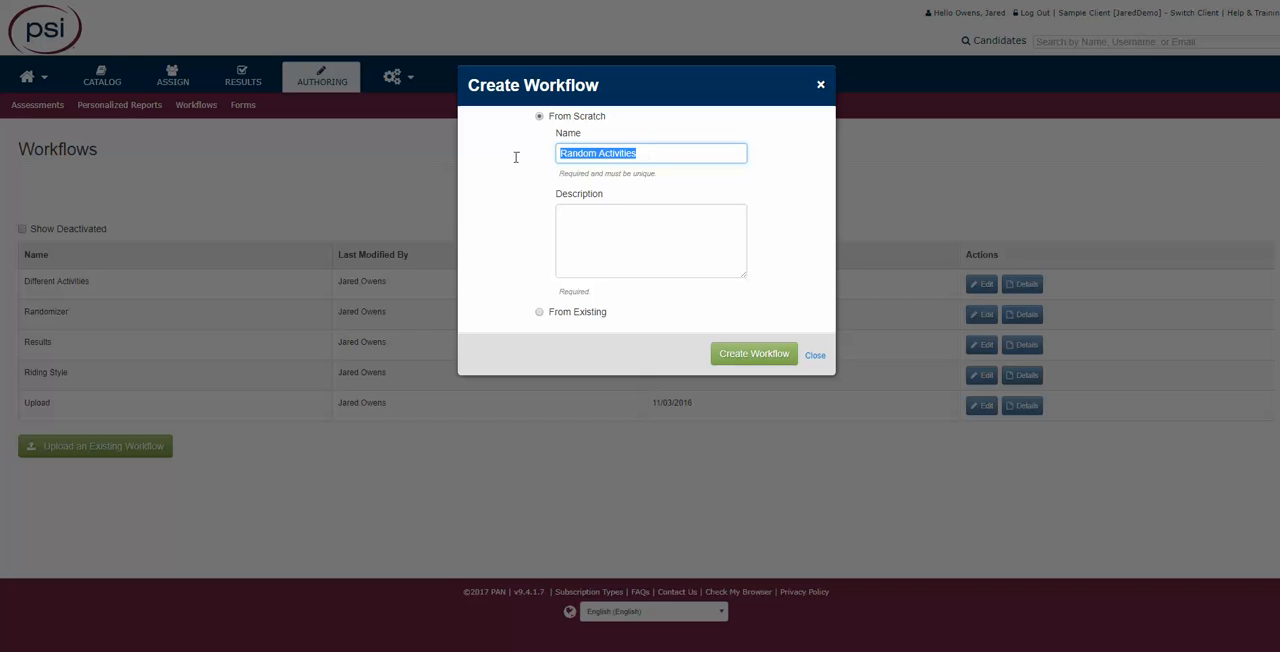
click(572, 218)
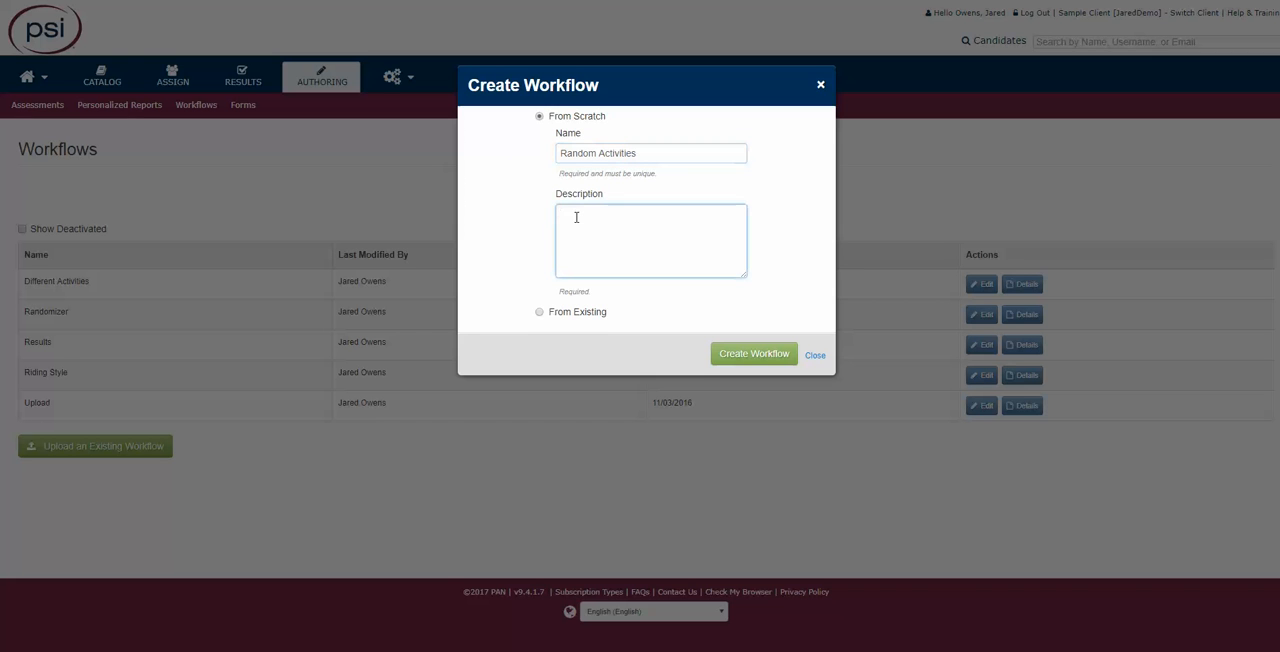
key(ctrl+v)
click(751, 350)
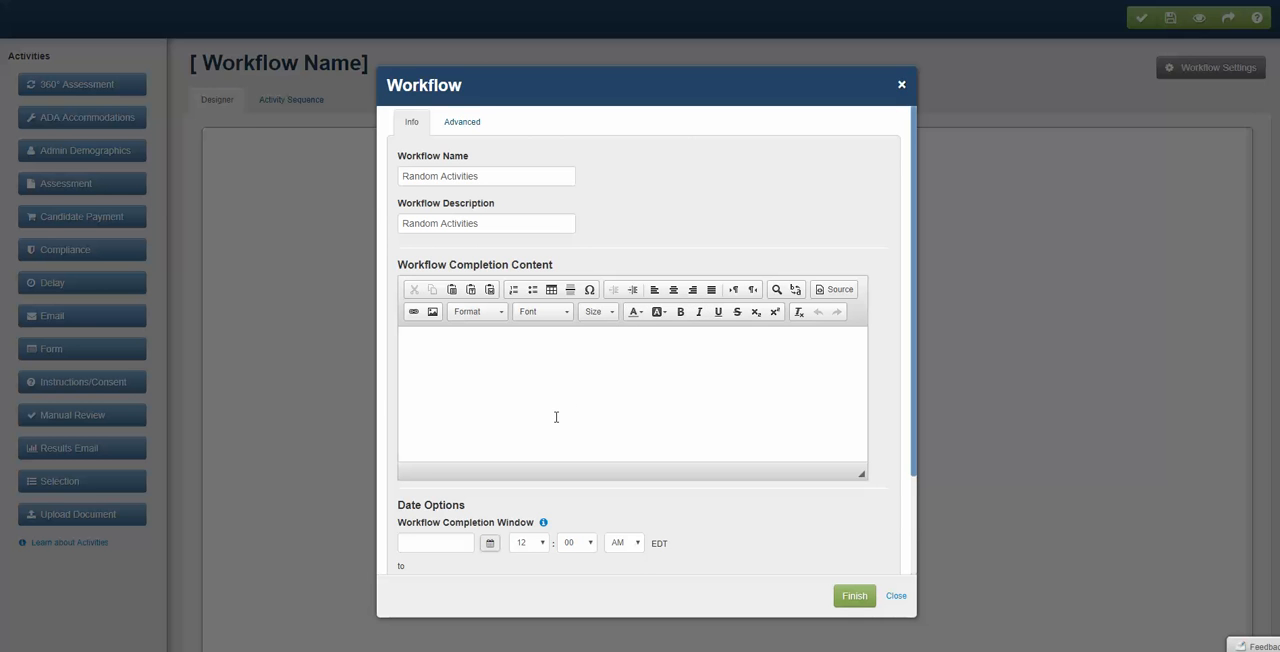
- Review the workflow's completion content and date options, and finish the setup with those fields left blank
scroll(556, 415, down, 1)
scroll(556, 422, down, 1)
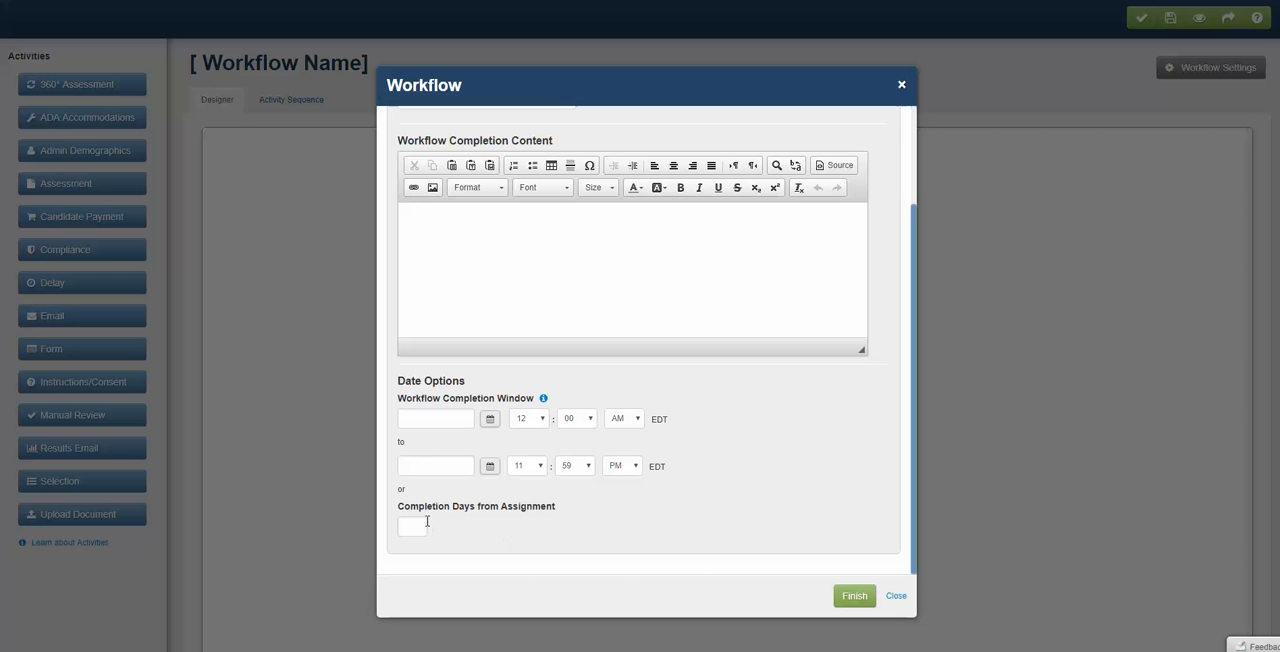
scroll(502, 440, up, 2)
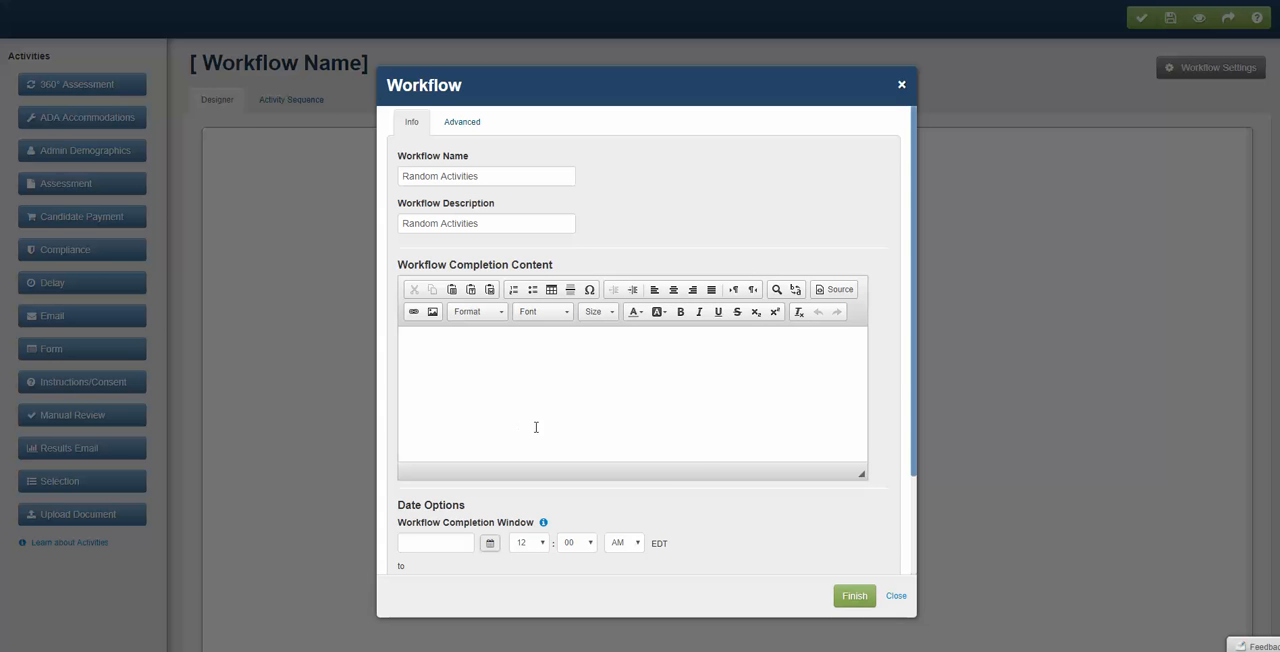
click(855, 597)
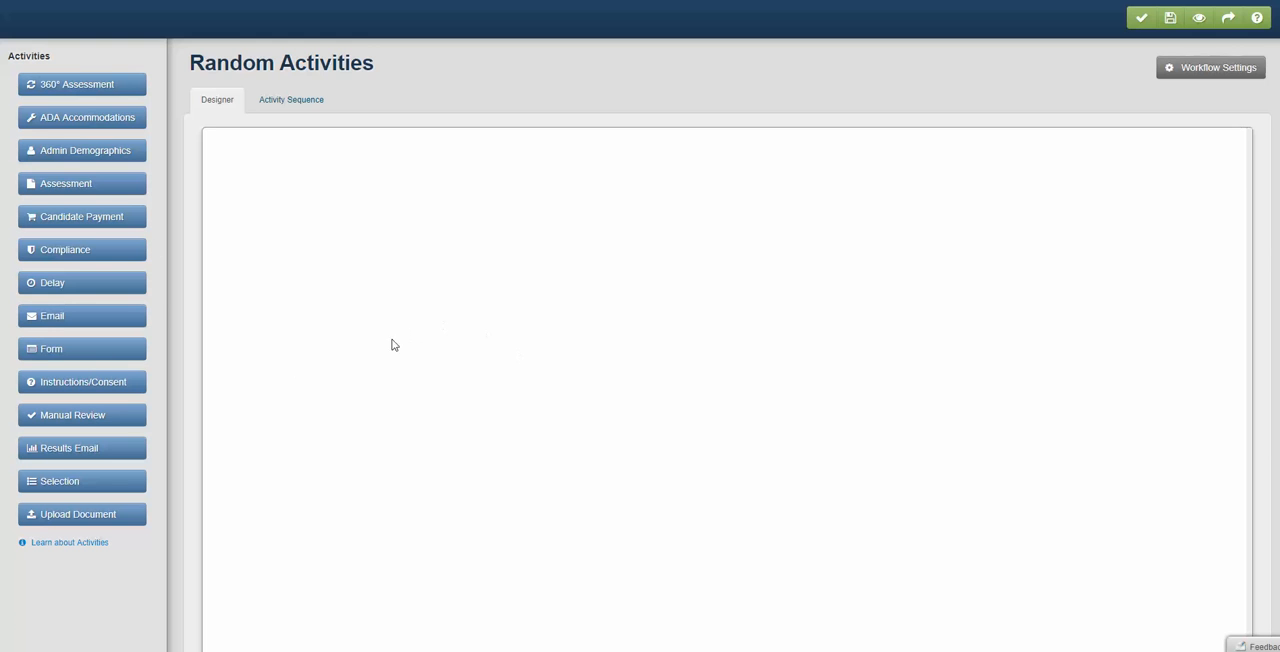
- Add an Email activity to the workflow and name it "Invitation to Test"
click(73, 323)
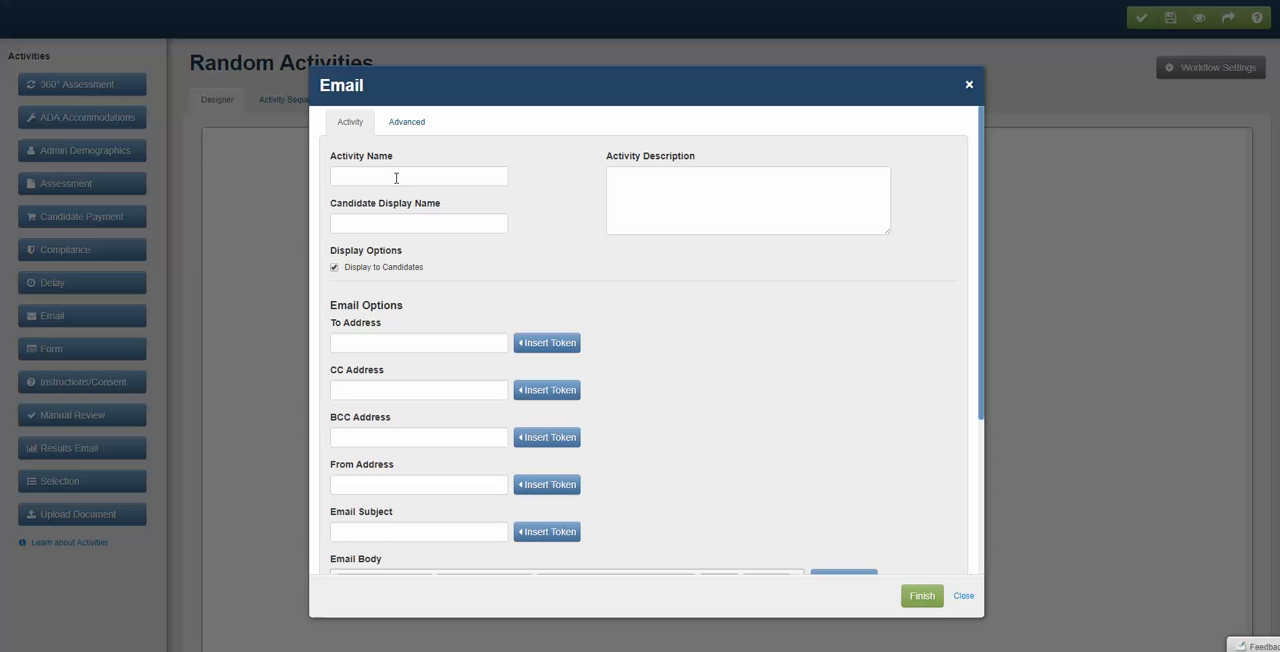
click(396, 178)
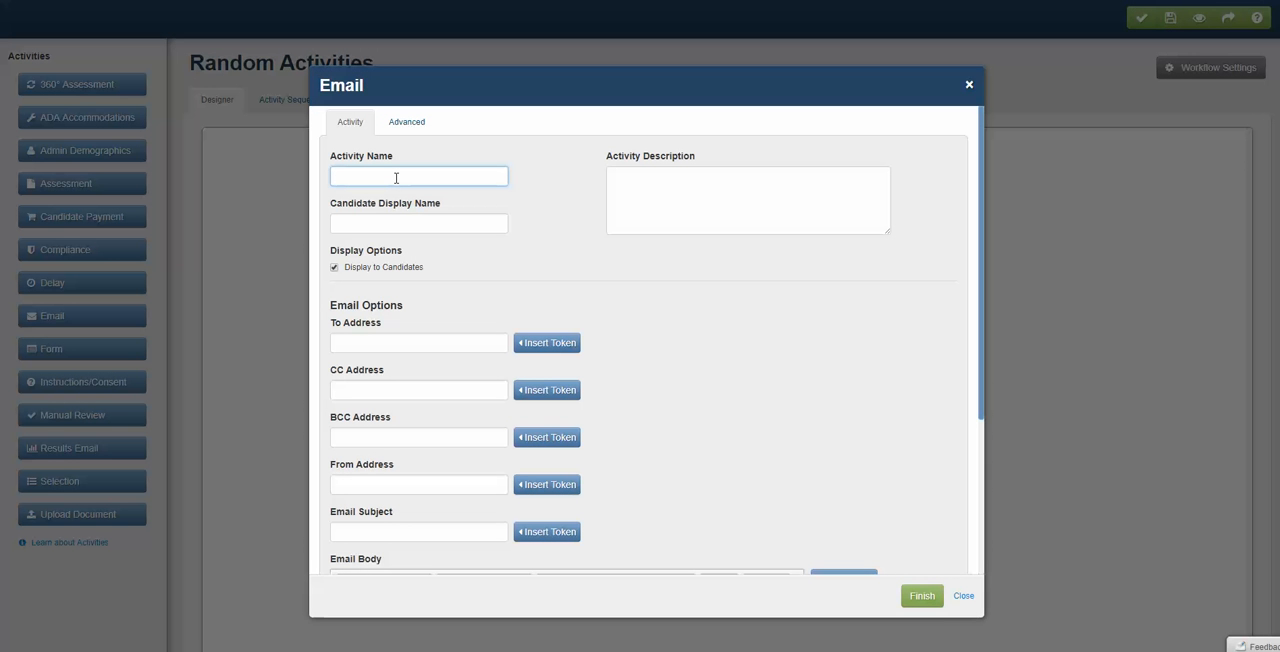
text(Invitation to Test)
key(BackSpace)
key(BackSpace)
text(est)
click(399, 175)
key(BackSpace)
- Copy the email activity's name into its candidate display name and activity description
drag(407, 175, 168, 190)
key(ctrl+c)
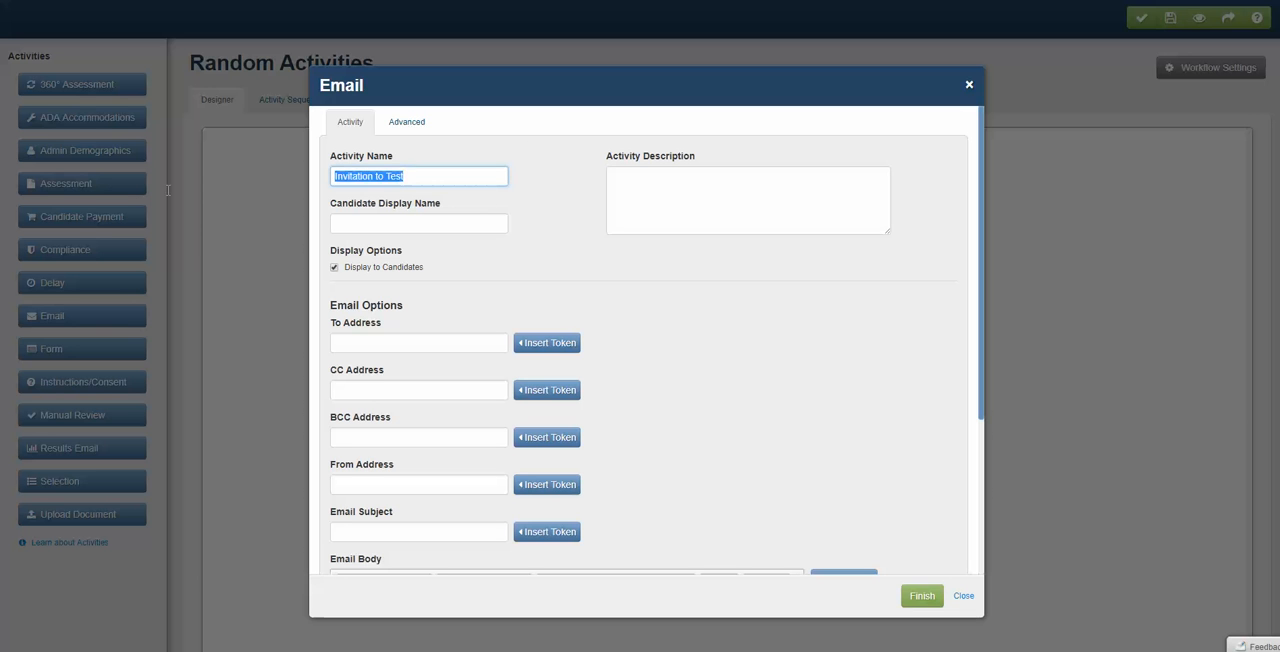
click(367, 226)
key(ctrl+v)
click(746, 188)
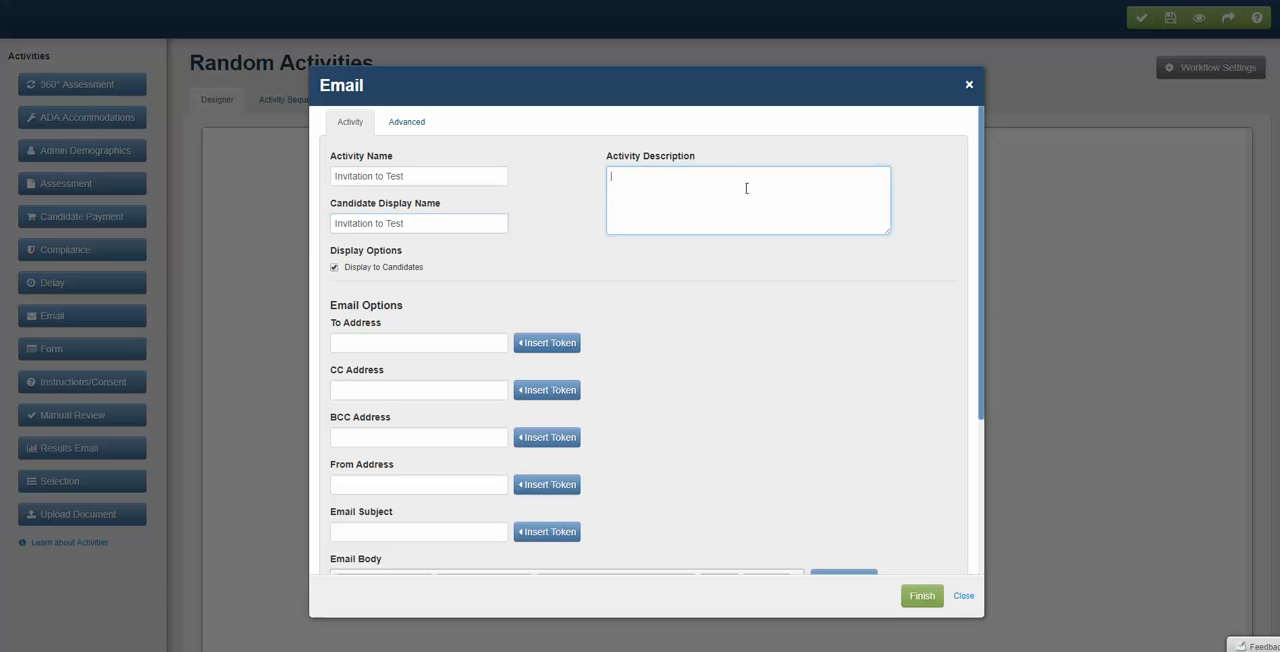
key(ctrl+v)
- Set the email's To Address to the Tester's Email token and its From Address to the administrator's email token
scroll(437, 323, down, 3)
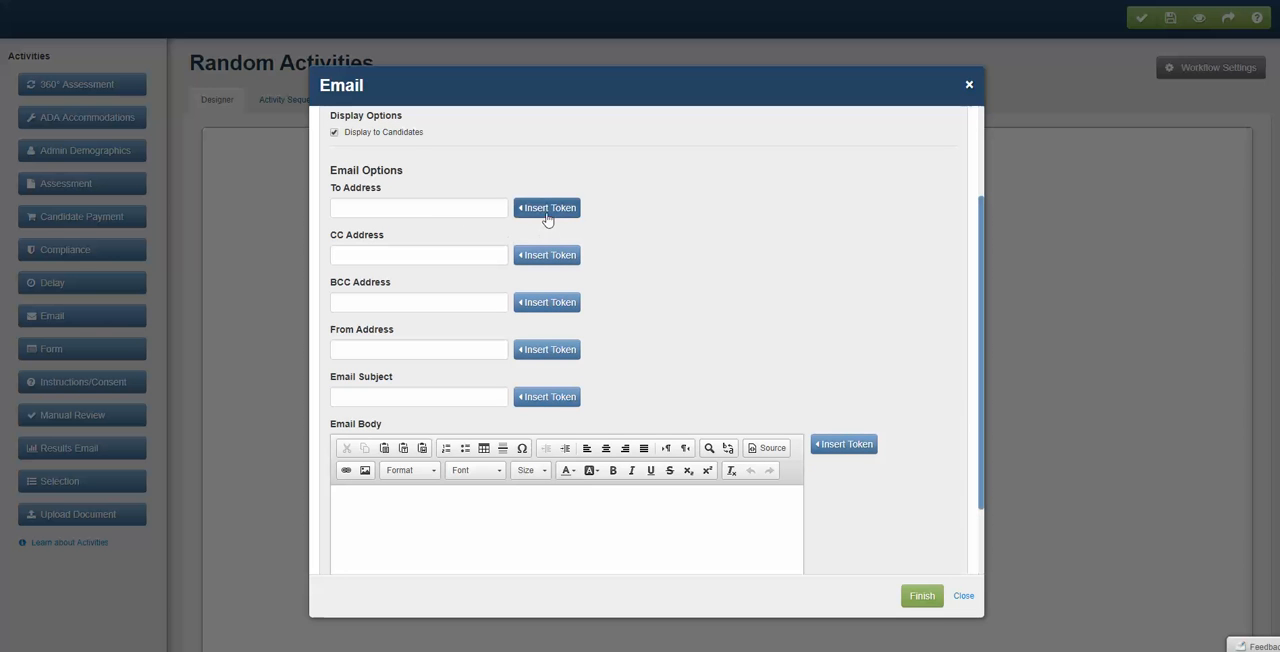
click(547, 209)
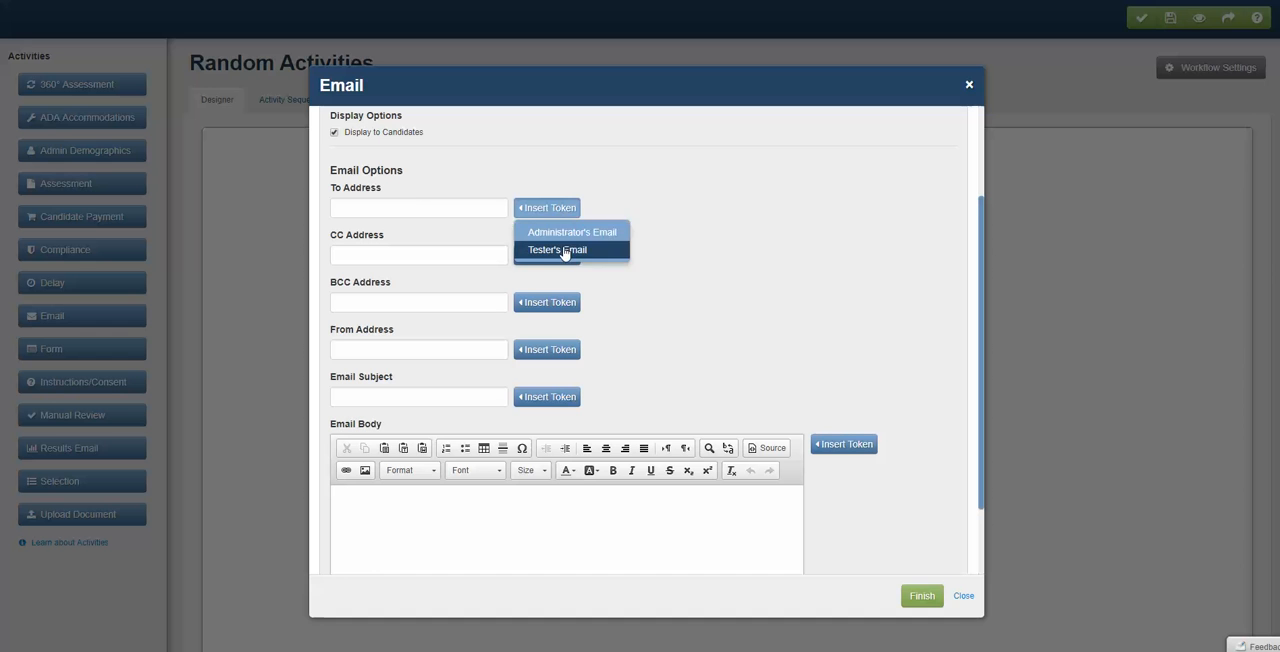
click(563, 251)
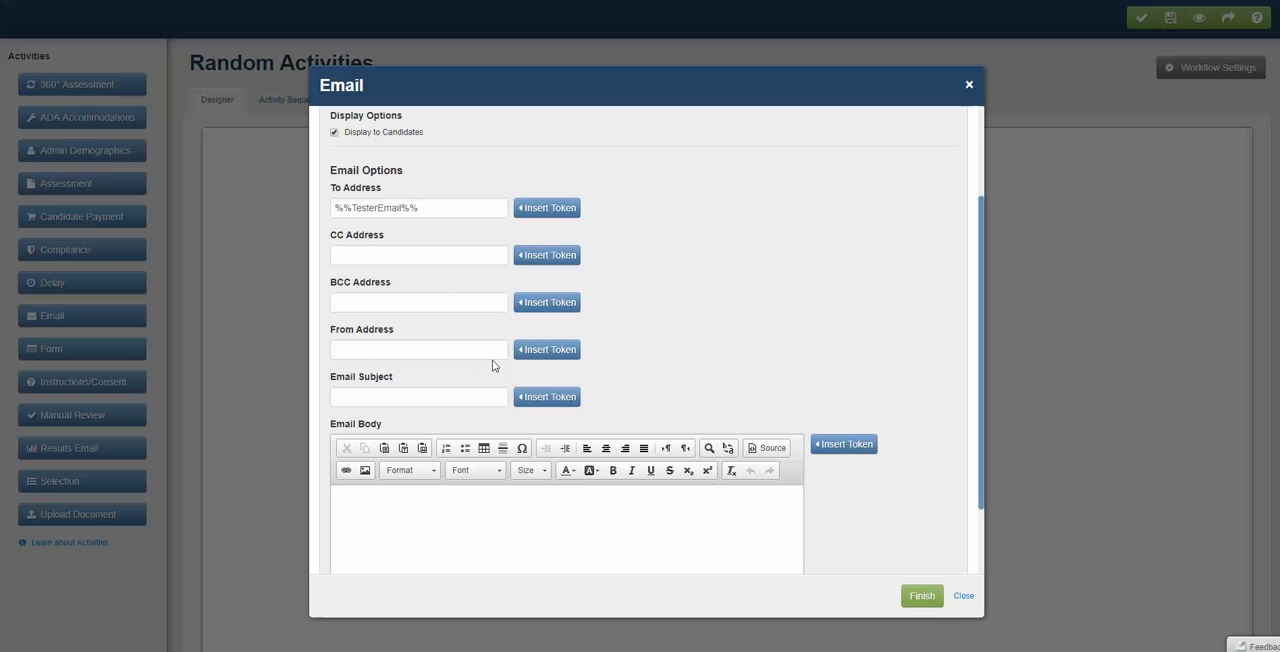
click(540, 350)
click(546, 378)
- Set the email subject to "Invitation"
click(405, 396)
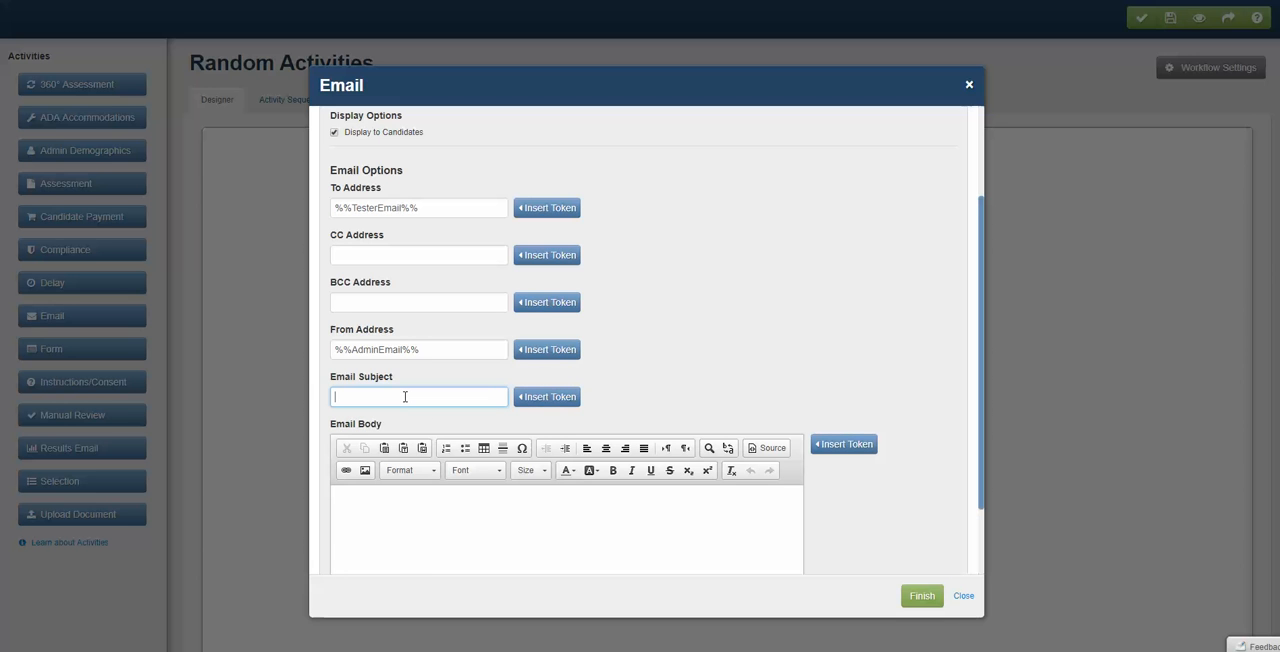
text(Invitation)
- Insert the Tester's Full Name token at the start of the email body
click(497, 478)
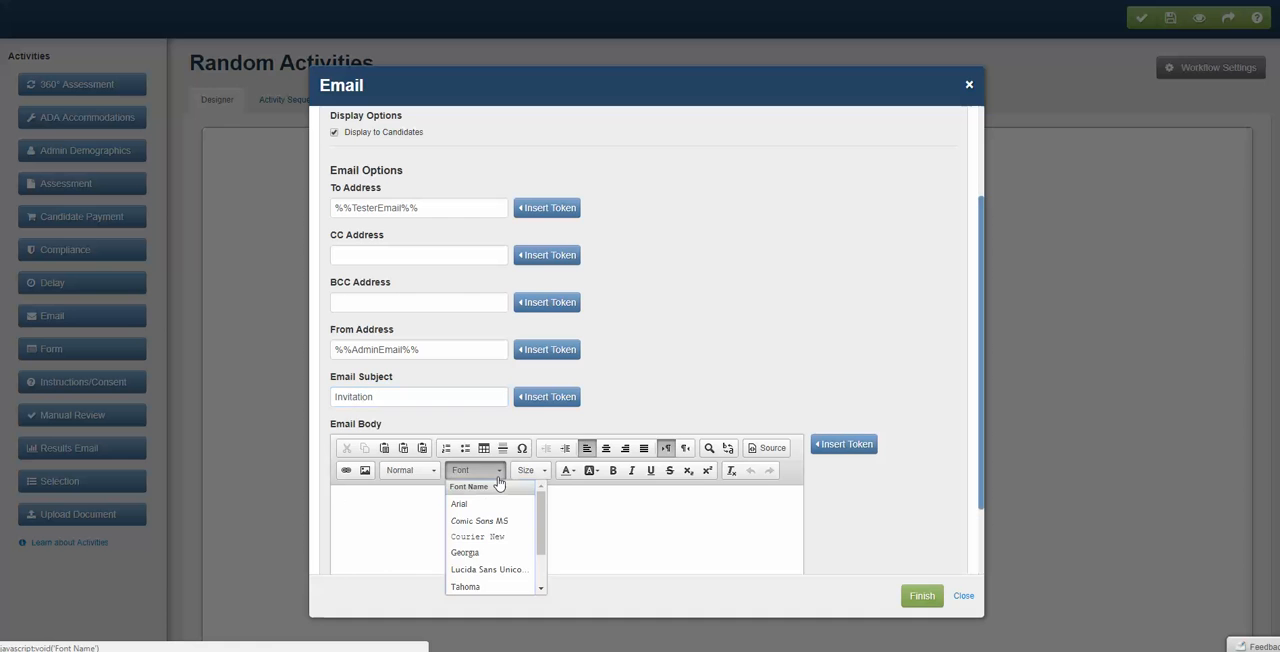
scroll(557, 433, down, 2)
click(740, 431)
scroll(745, 418, down, 1)
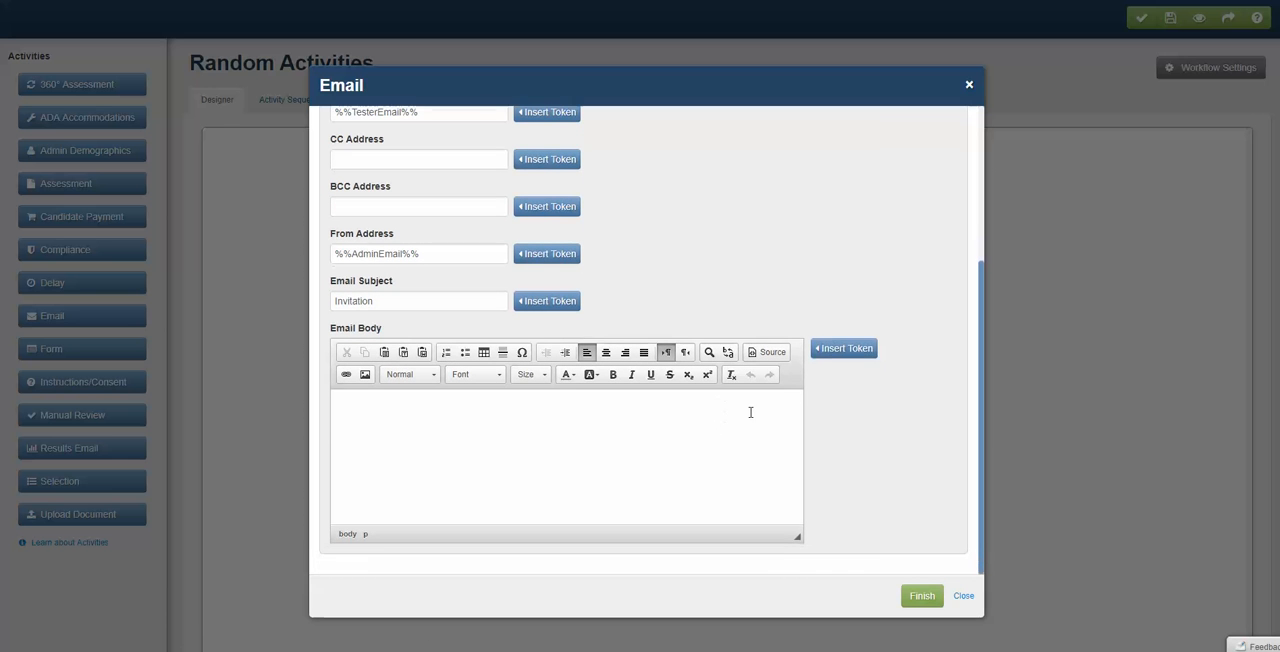
click(826, 349)
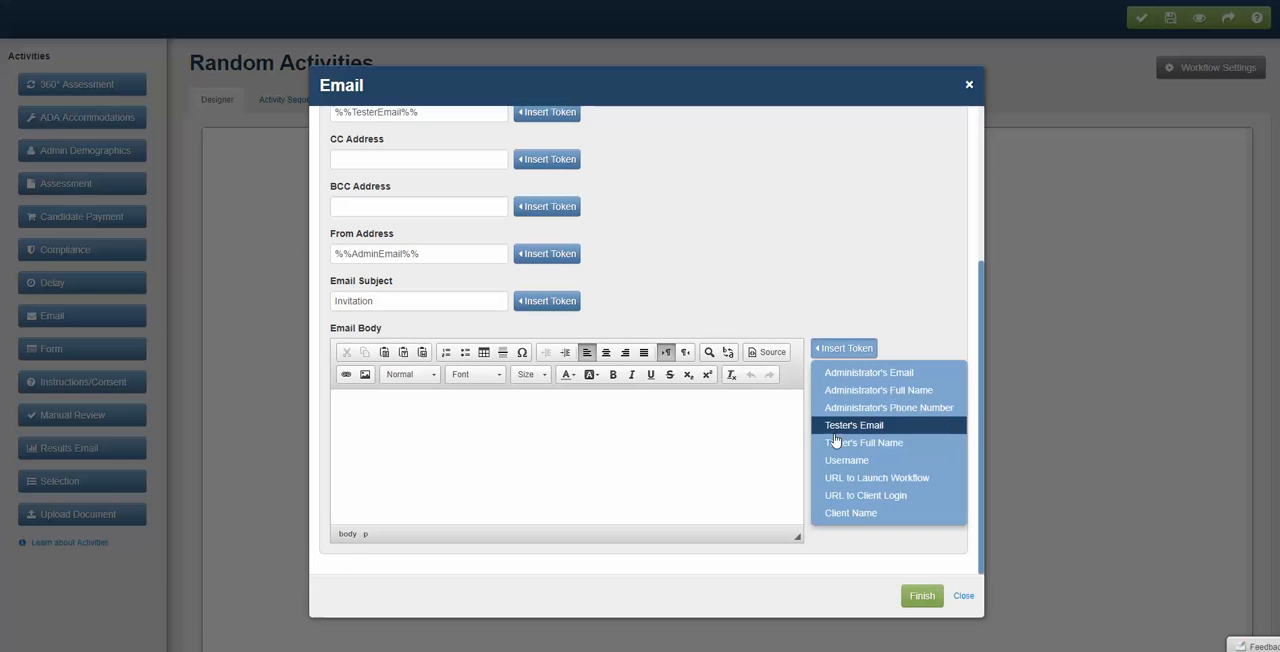
click(840, 442)
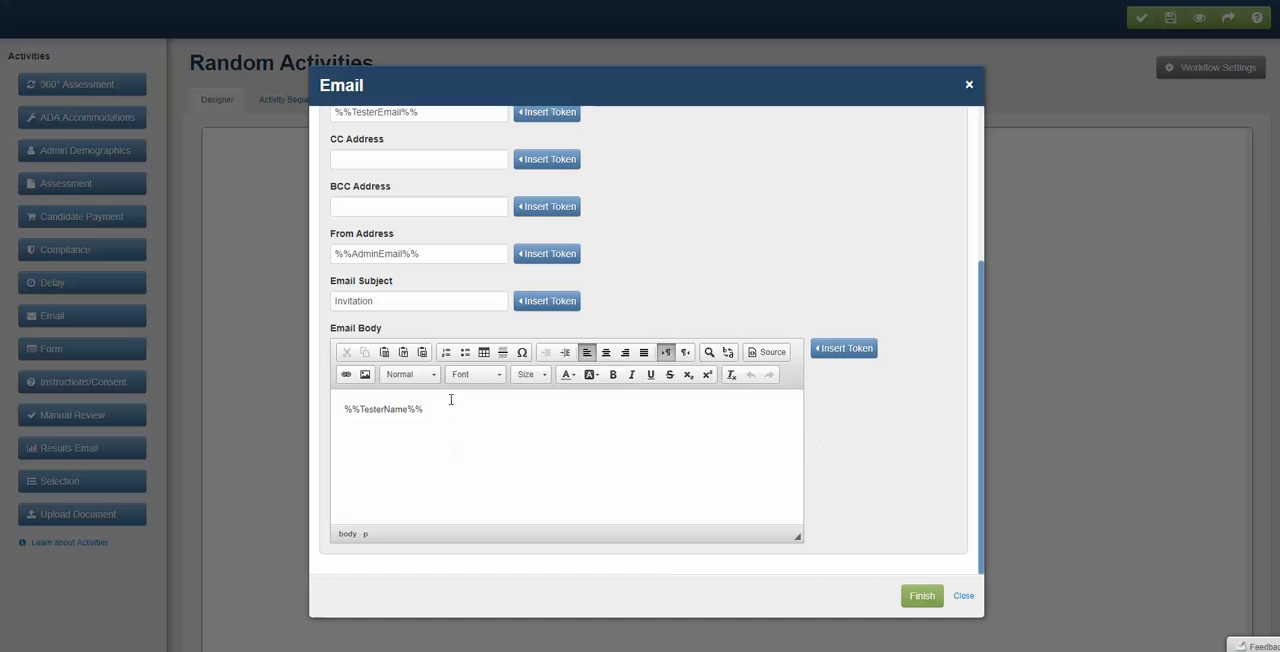
- Add the line "Please click below to get started." to the email body, followed by the URL to Launch Workflow token
text(.)
key(Return)
text(Please click below to get started.)
key(Return)
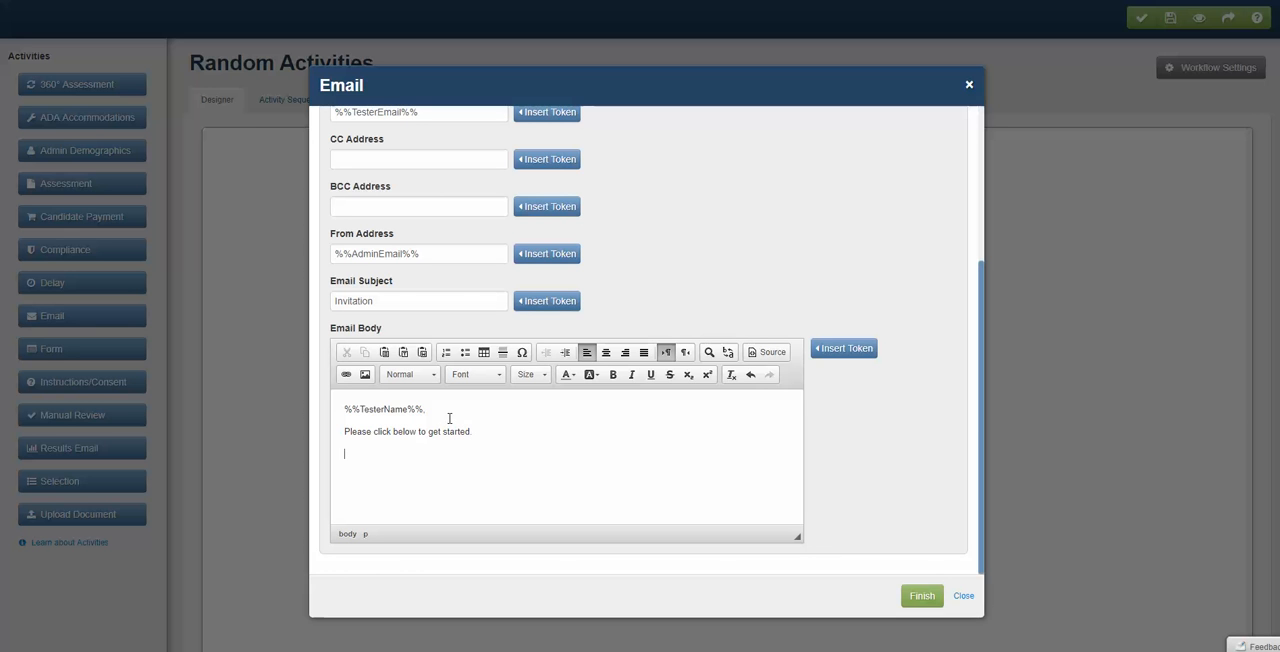
click(851, 352)
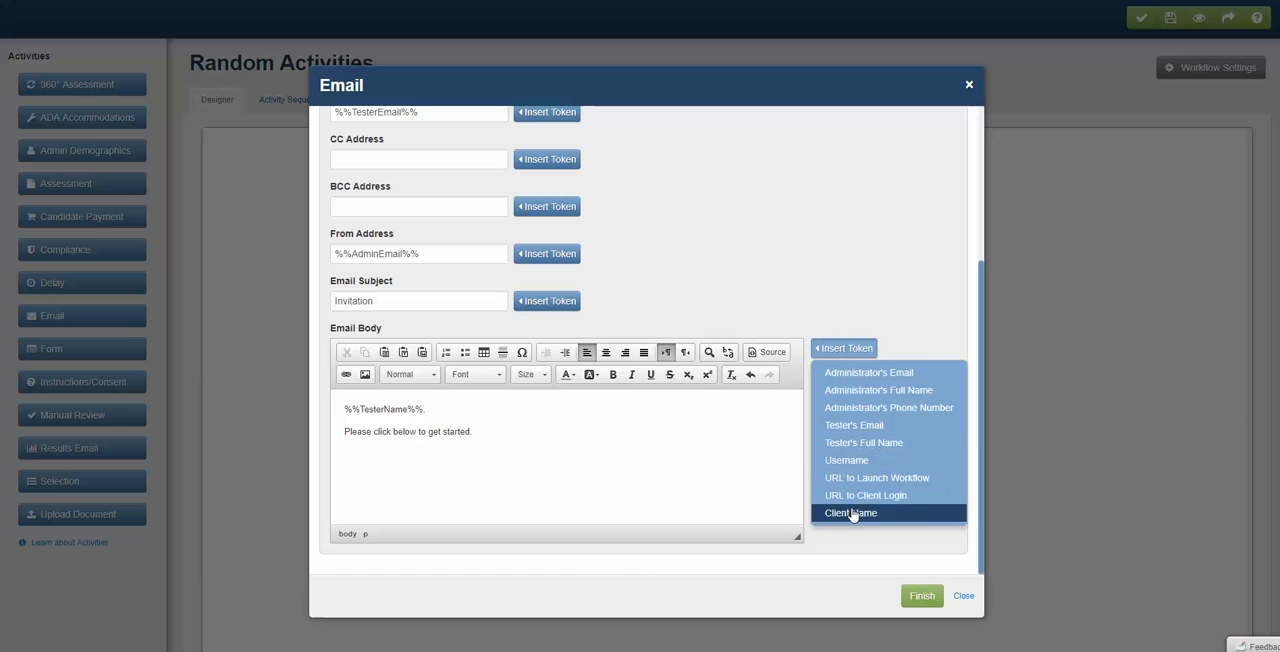
click(855, 478)
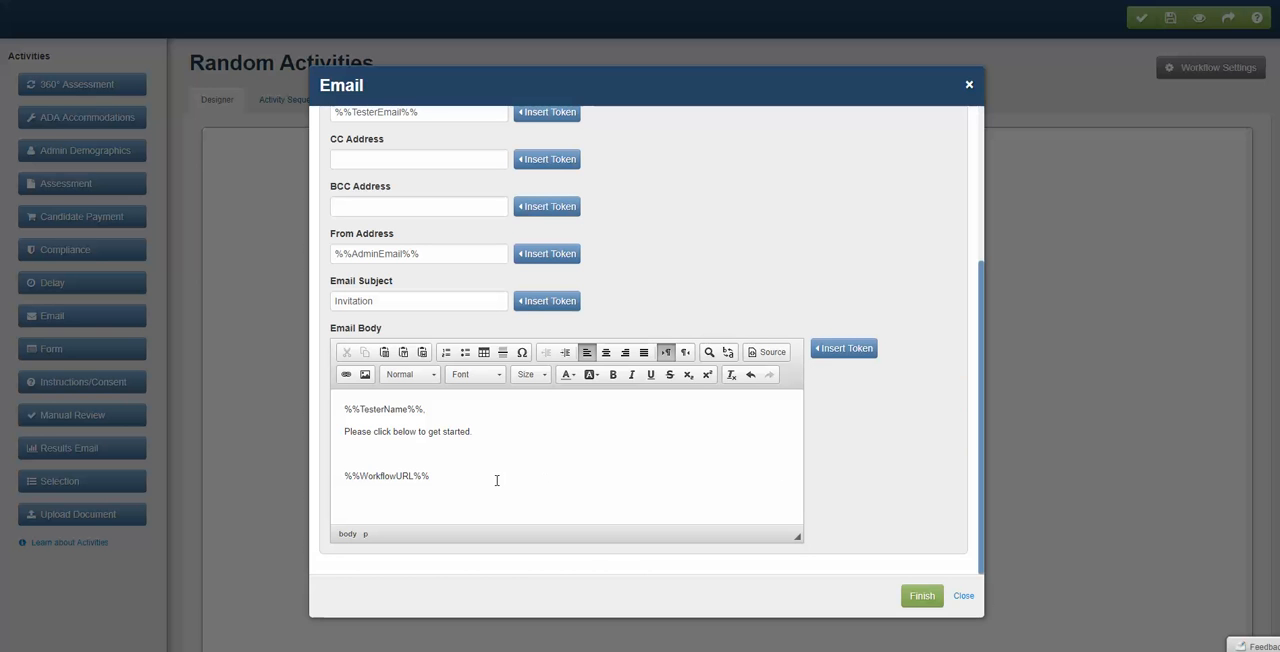
- Finish the email activity and reposition its block in the upper-left area of the workflow canvas
click(914, 597)
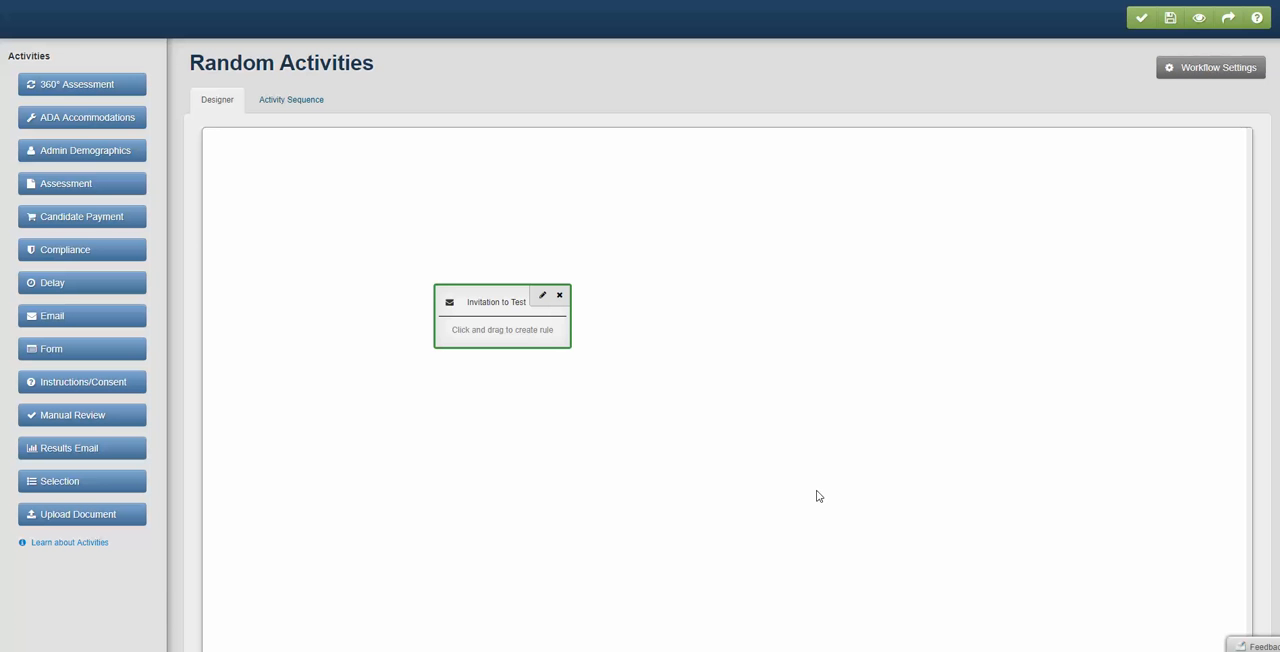
drag(508, 304, 389, 215)
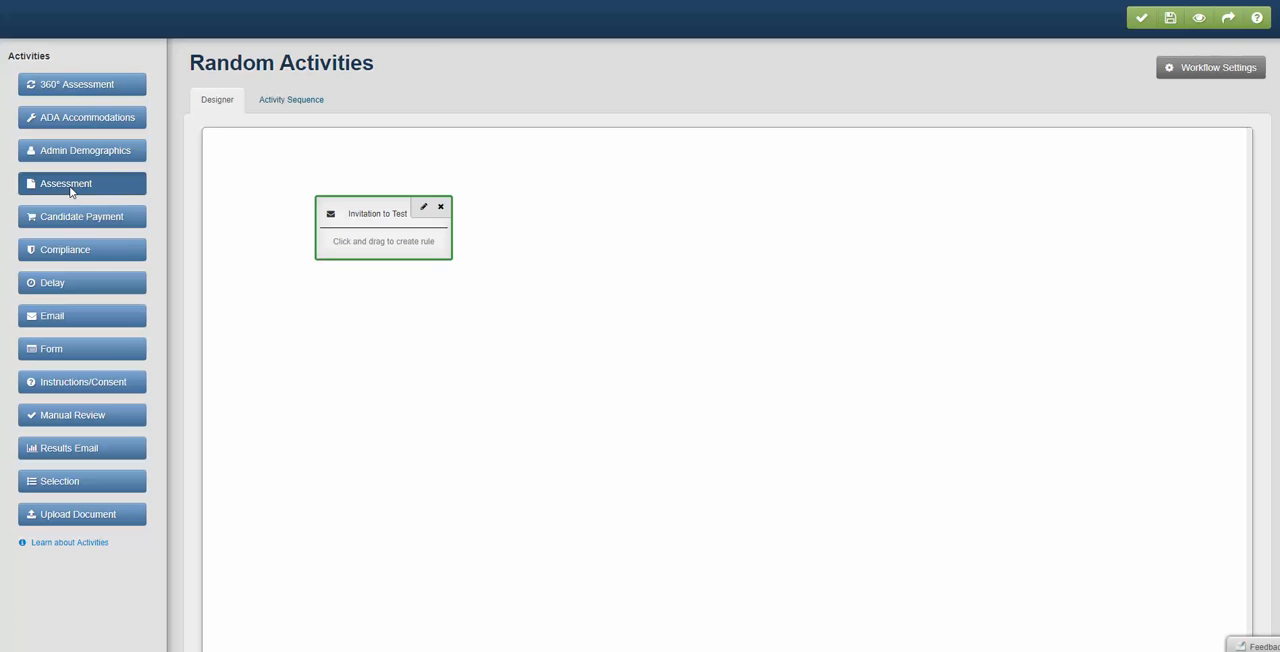
- Add an Assessment activity and assign it the Work Personality Index®: Select Report product
drag(71, 190, 252, 306)
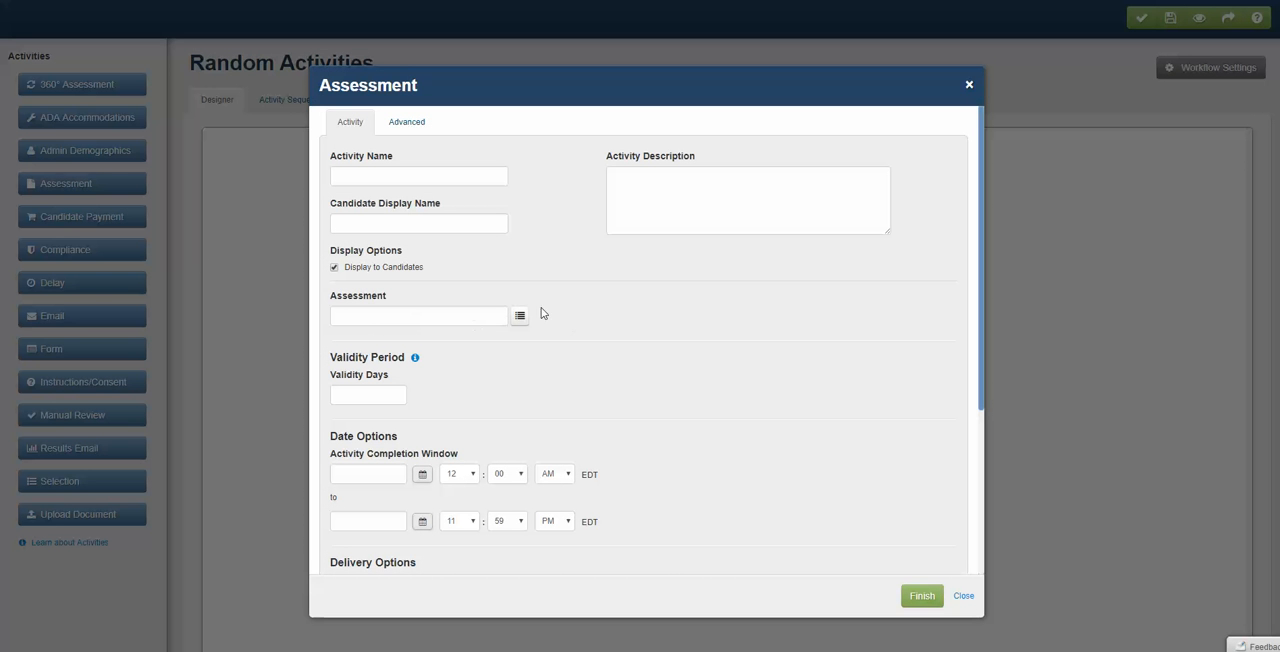
click(424, 317)
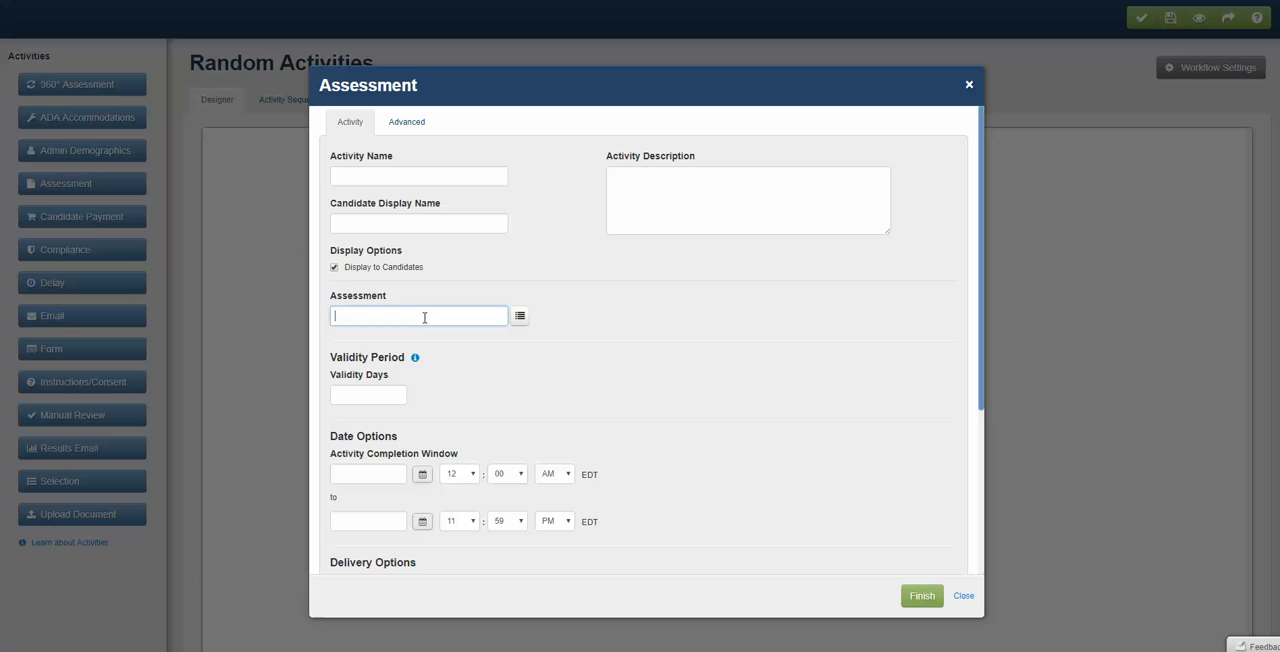
text(wofk)
key(BackSpace)
key(BackSpace)
key(BackSpace)
text(rk person)
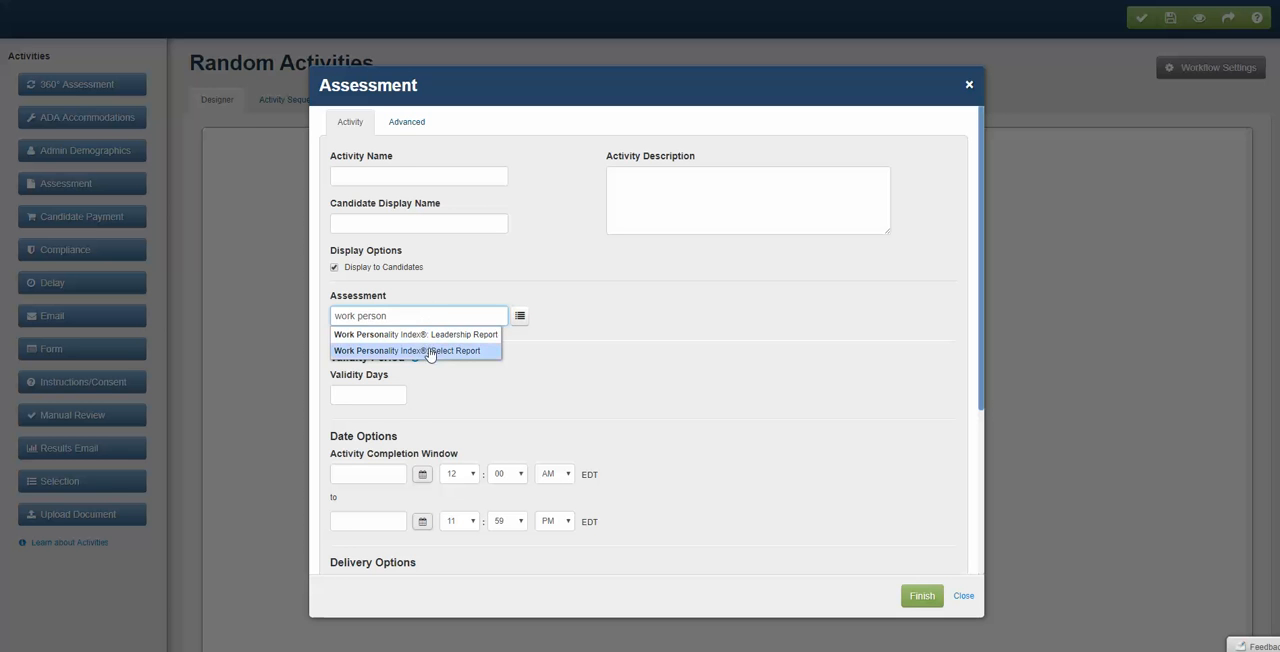
click(428, 350)
- Enter "Test 1" as the assessment's activity name, candidate display name and activity description
click(398, 175)
text(Te)
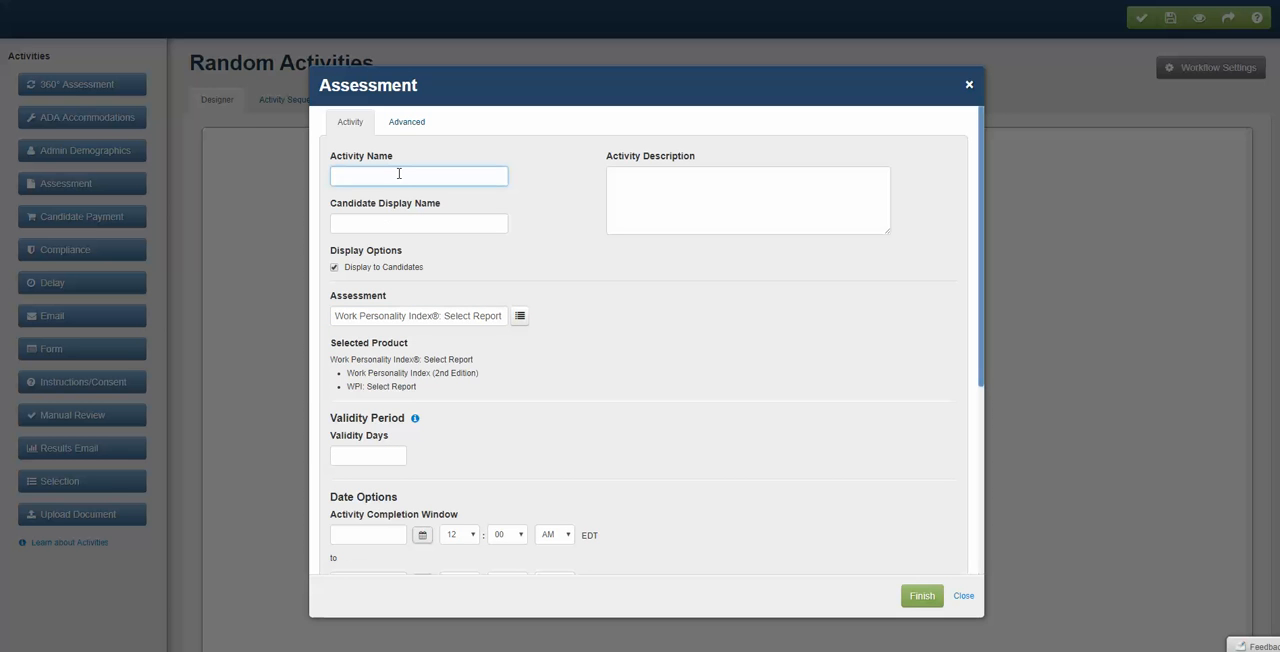
text(st 1)
drag(398, 176, 328, 178)
key(ctrl+c)
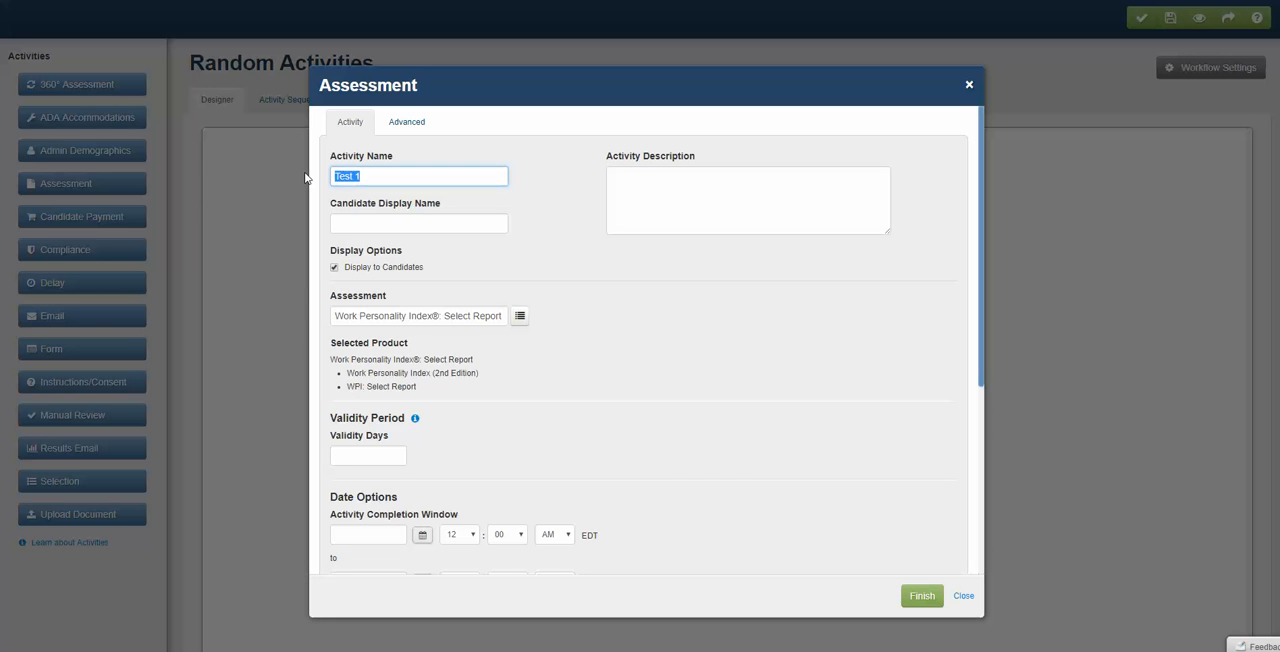
click(372, 222)
key(ctrl+v)
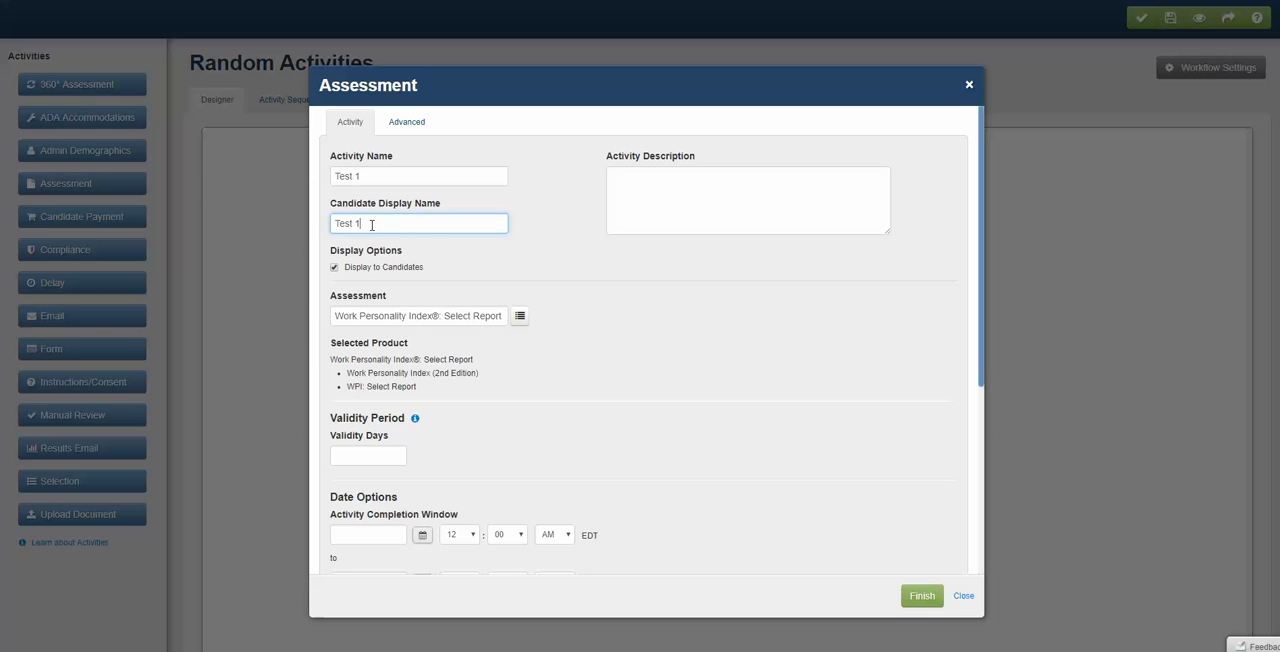
click(710, 184)
key(ctrl+v)
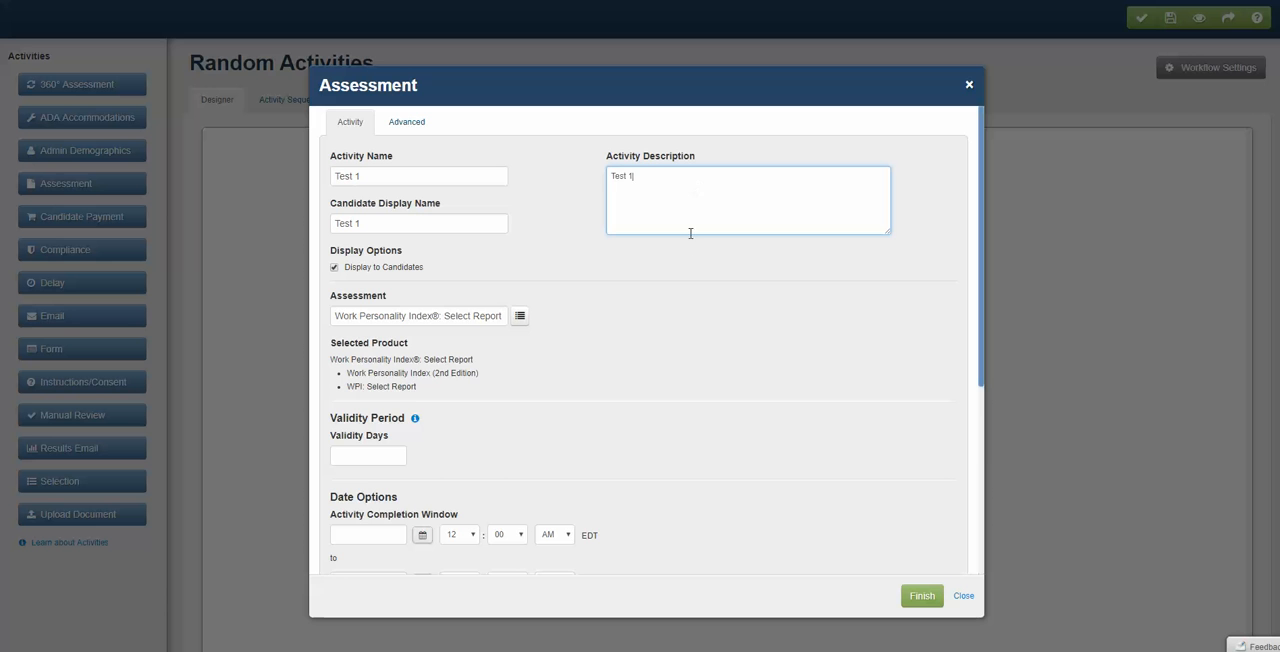
- Finish the Test 1 assessment activity with its validity, date and delivery options left blank
click(674, 284)
scroll(674, 284, down, 2)
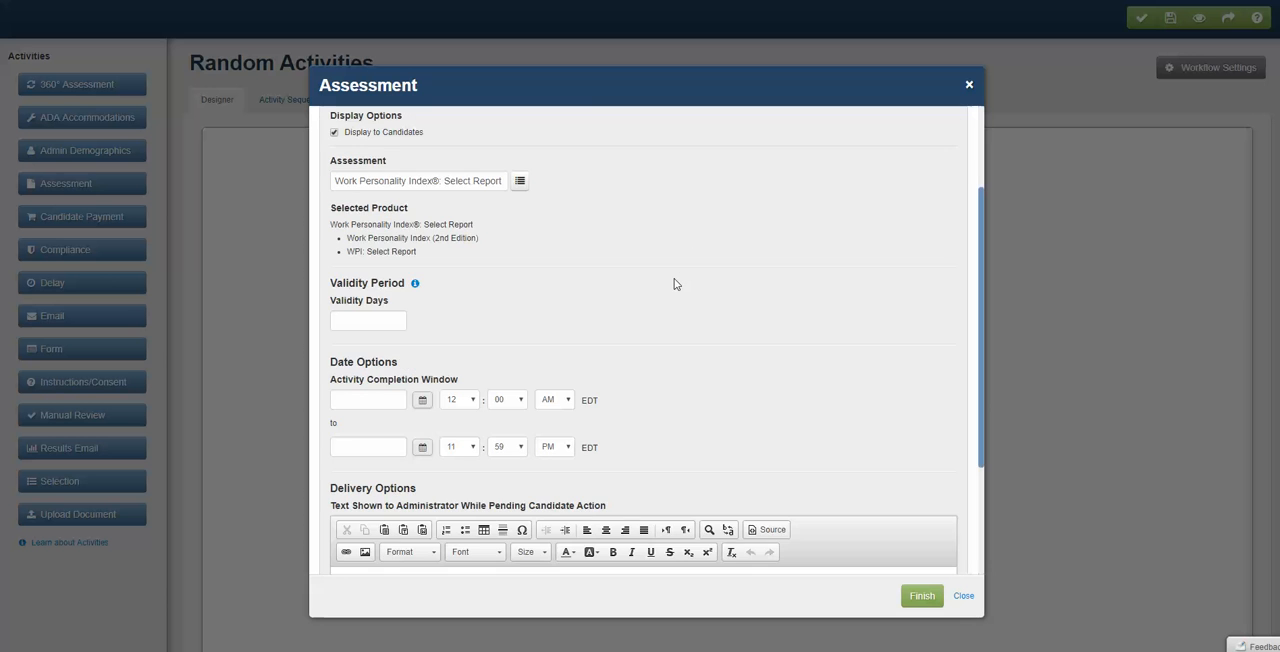
scroll(674, 284, up, 2)
scroll(508, 320, down, 2)
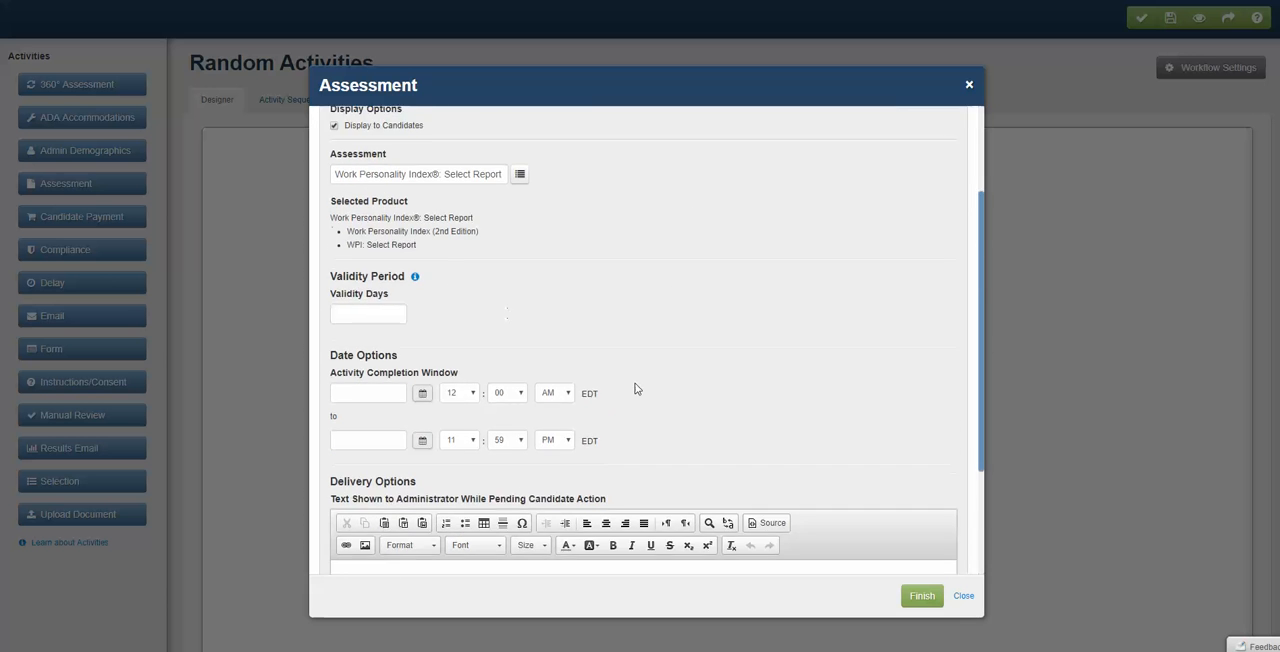
scroll(643, 394, down, 3)
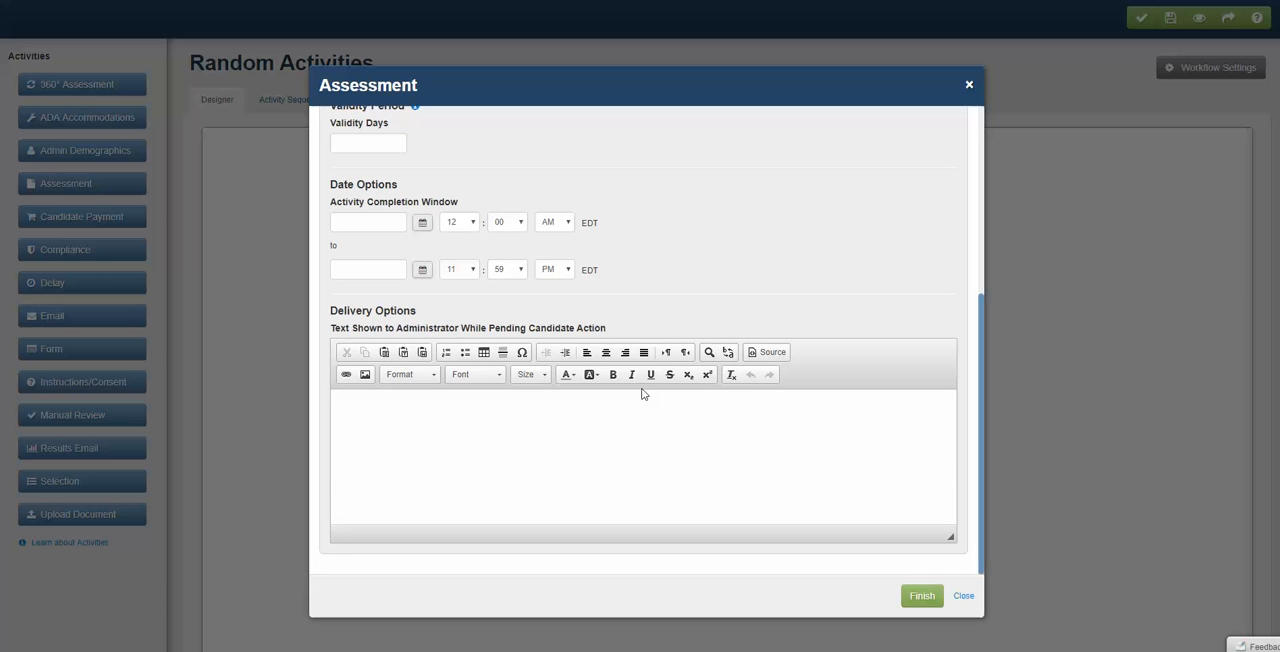
click(921, 596)
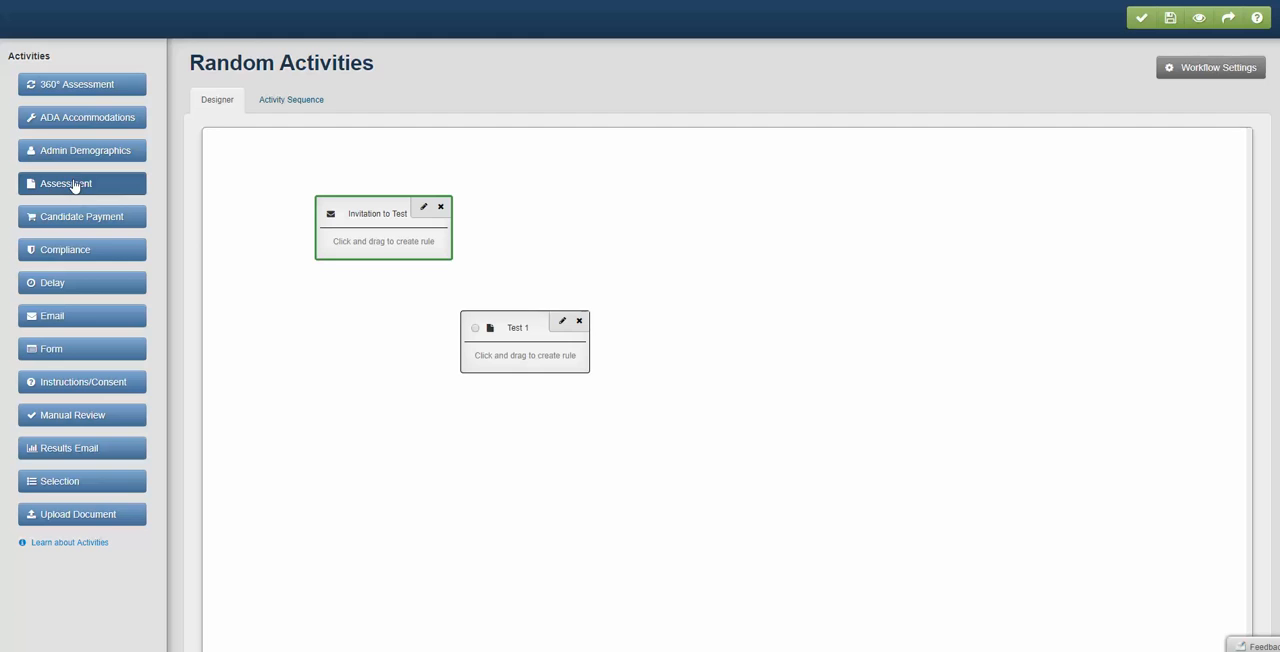
- Add a second Assessment activity with "Test 2" as its activity name, candidate display name and activity description
drag(87, 183, 193, 218)
click(375, 178)
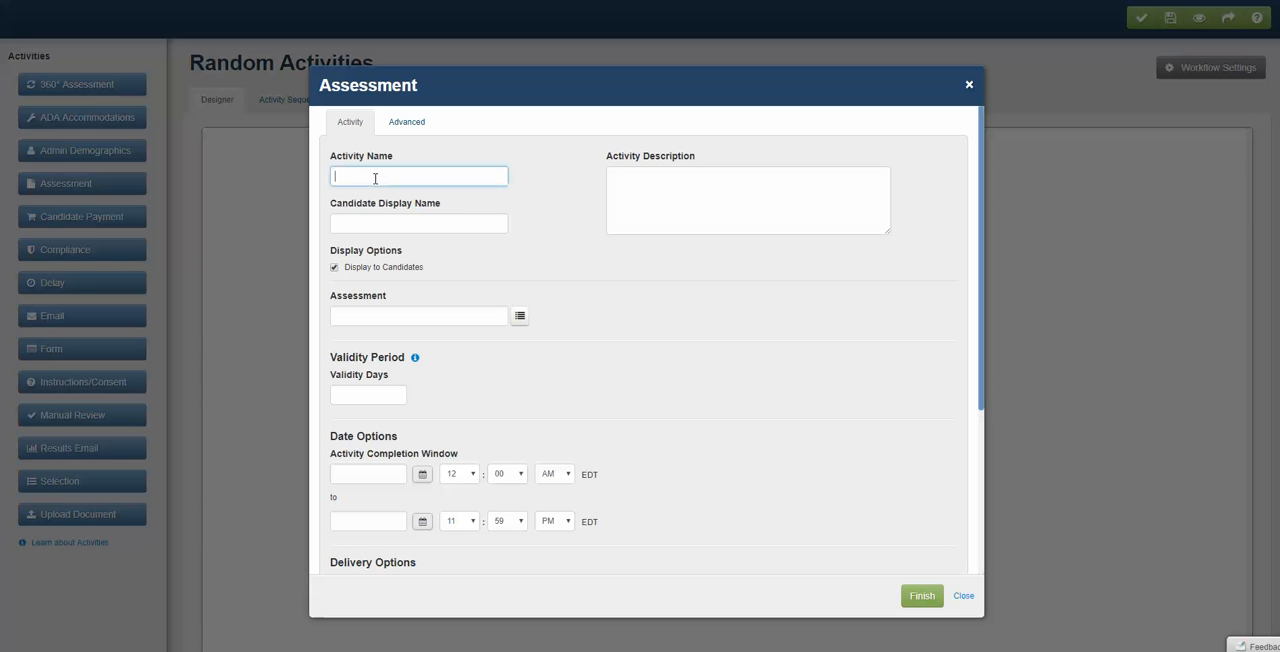
text(Test 2)
drag(375, 178, 278, 176)
key(ctrl+c)
click(386, 220)
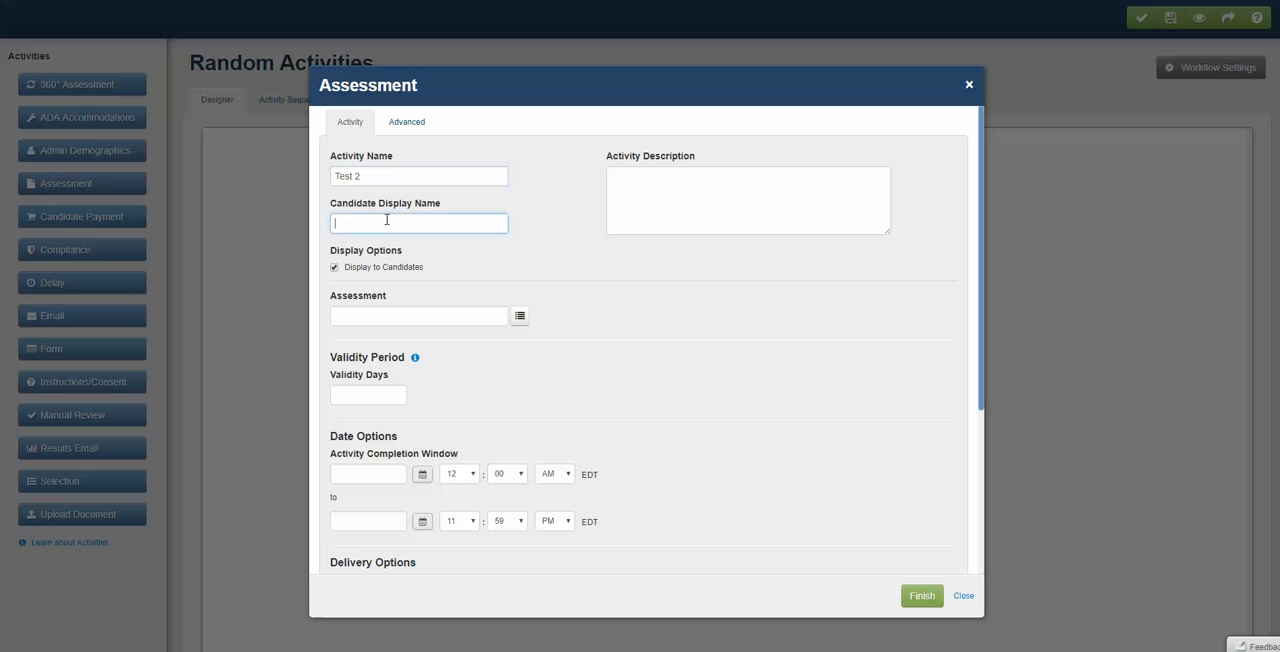
key(ctrl+v)
click(723, 177)
key(ctrl+v)
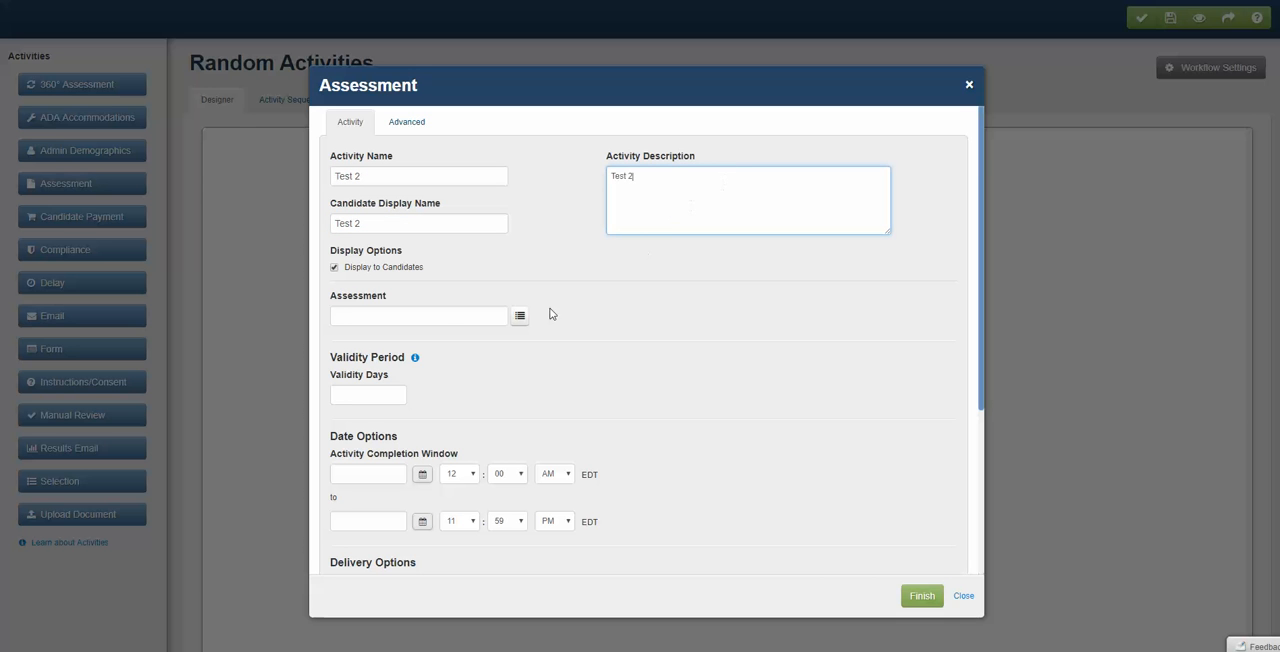
- Assign the Demonstration product as the assessment for the Test 2 activity
click(439, 316)
text(demo)
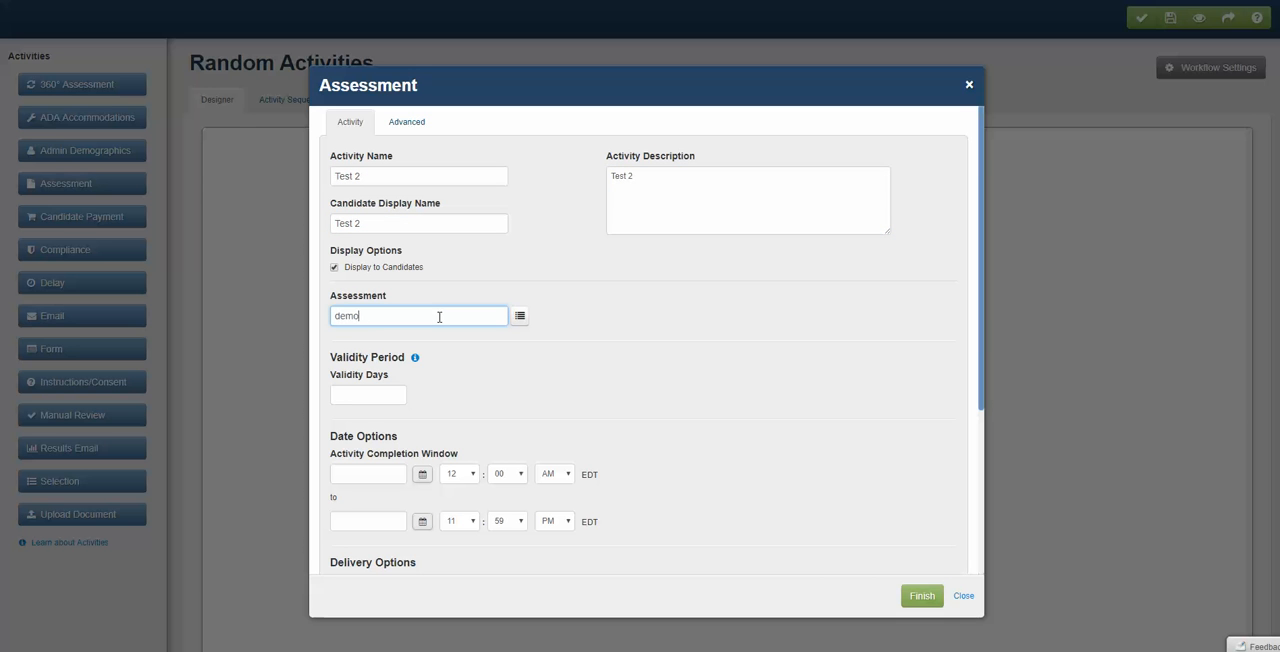
text(nst)
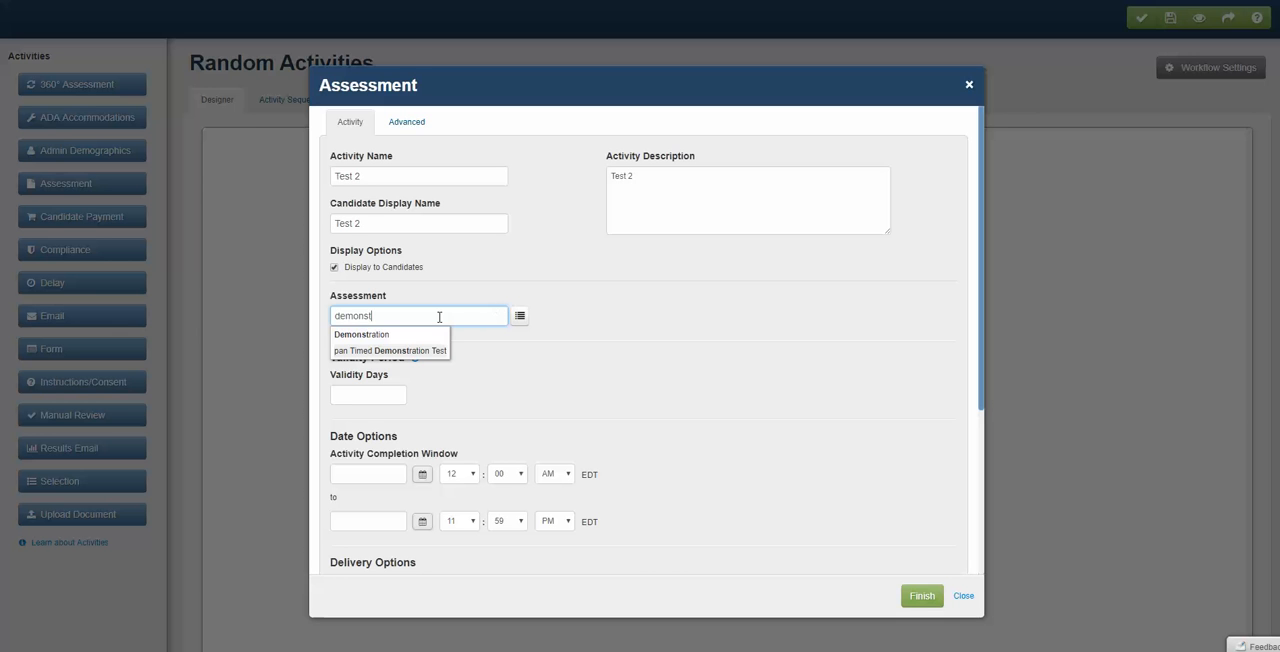
click(362, 334)
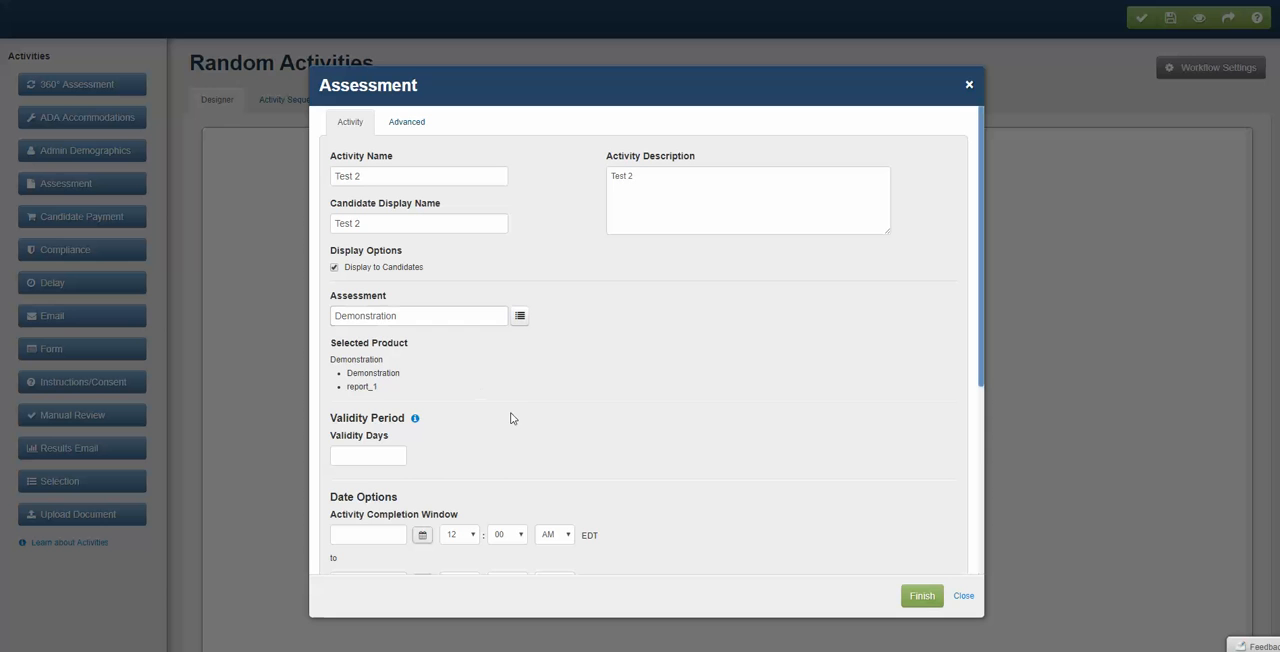
- Finish the Test 2 activity and position its block directly below Test 1 on the workflow canvas
scroll(480, 460, down, 3)
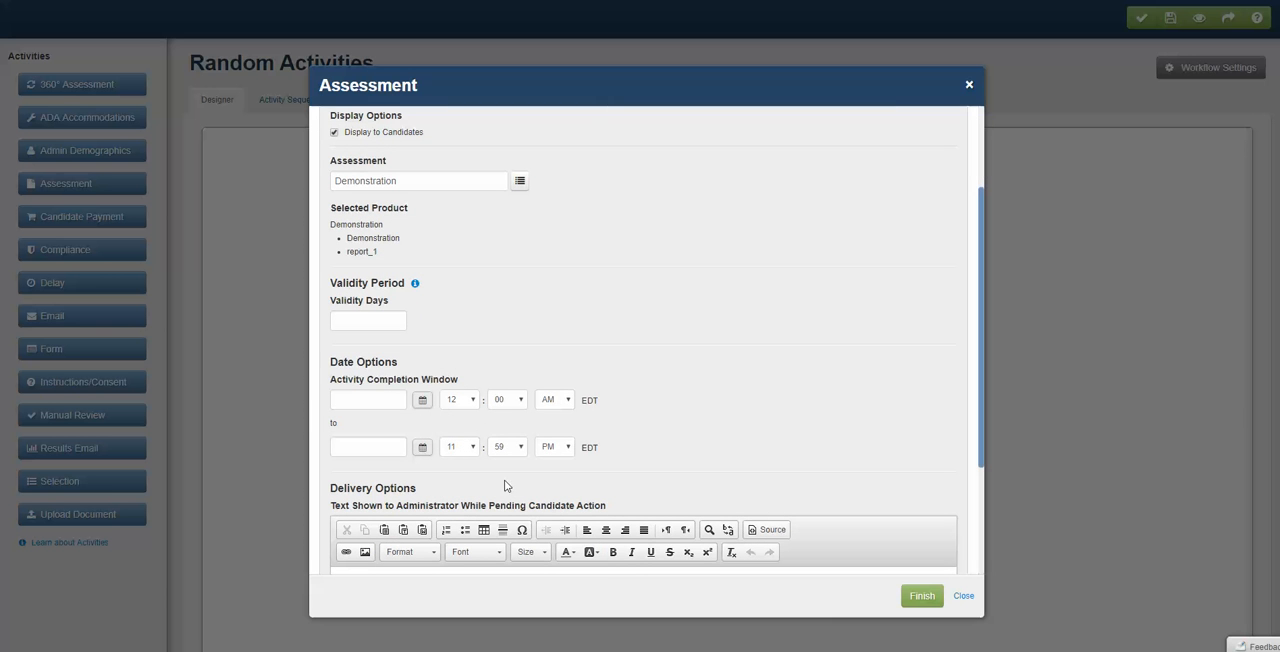
click(922, 596)
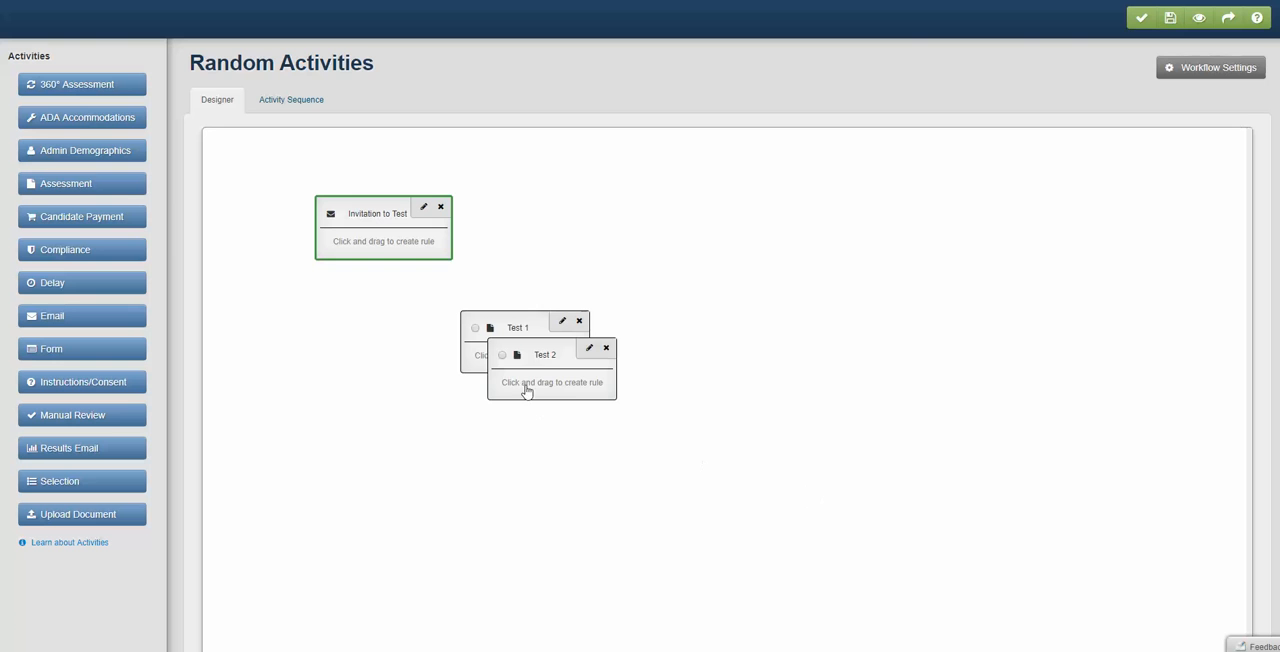
drag(531, 360, 522, 441)
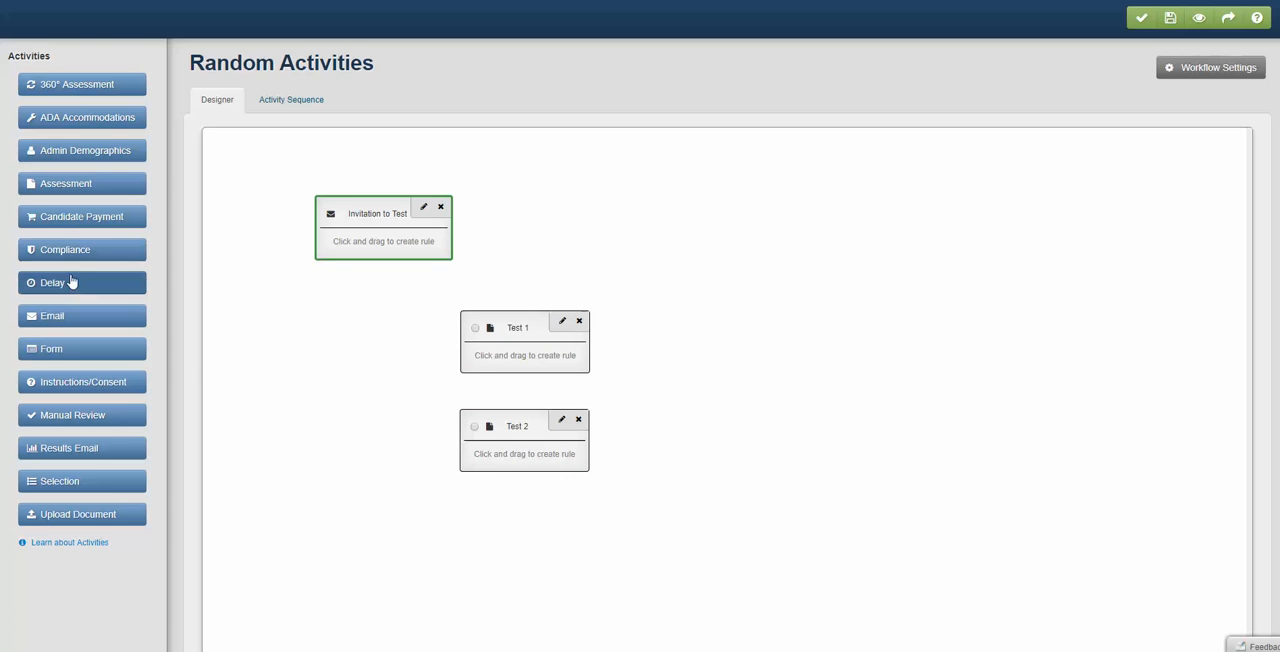
- Add an Email activity with "Fail" as its activity name, candidate display name and activity description
click(72, 318)
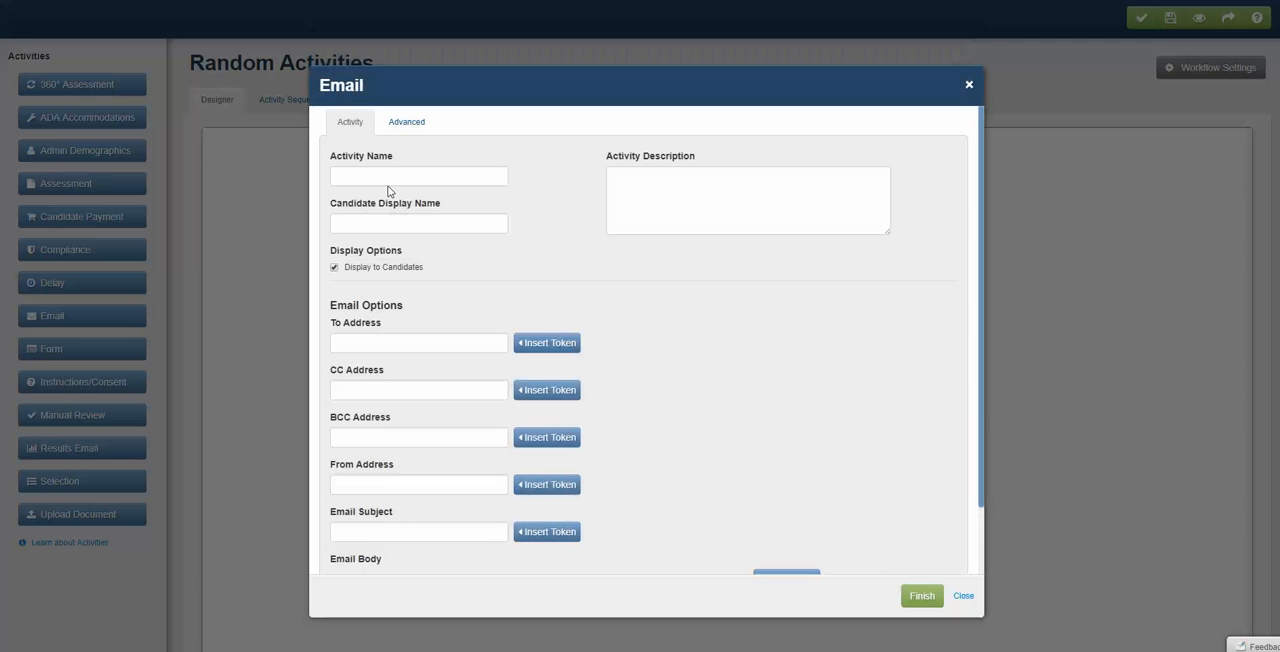
click(388, 176)
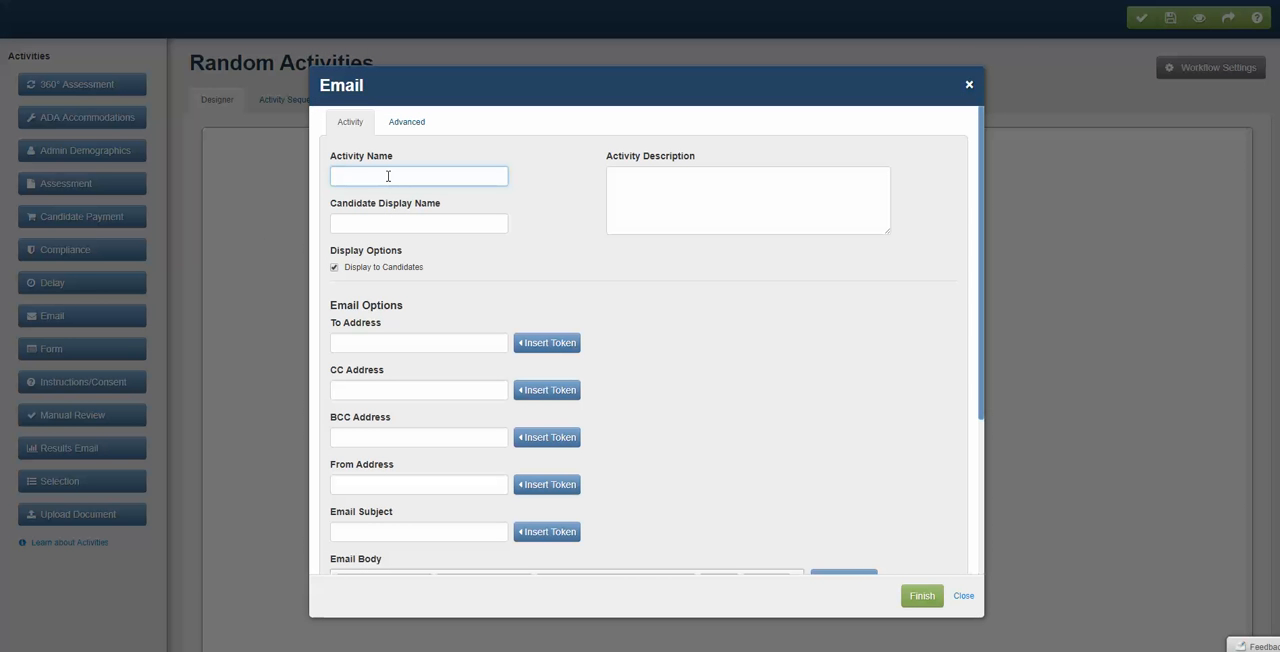
text(Fail)
drag(388, 176, 335, 176)
click(386, 218)
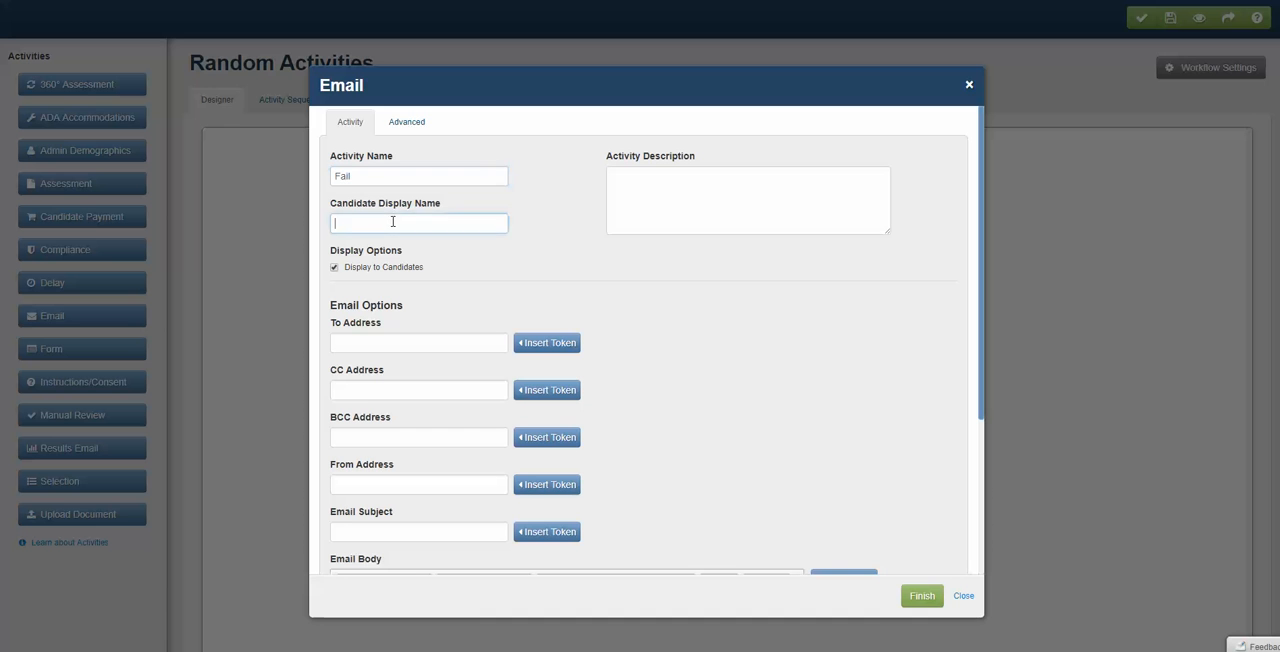
key(ctrl+v)
click(643, 200)
key(ctrl+v)
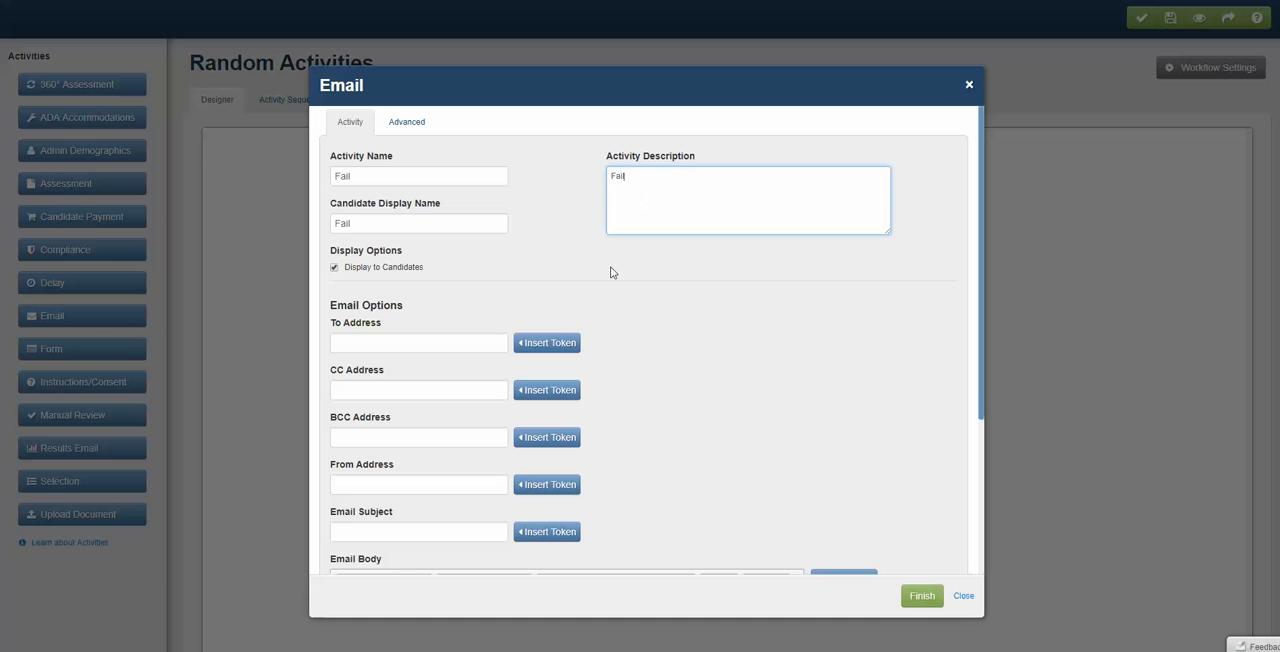
- Set the Fail email's To Address to the Tester's Email token and its From Address to the Administrator's Email token
scroll(605, 285, down, 3)
click(547, 207)
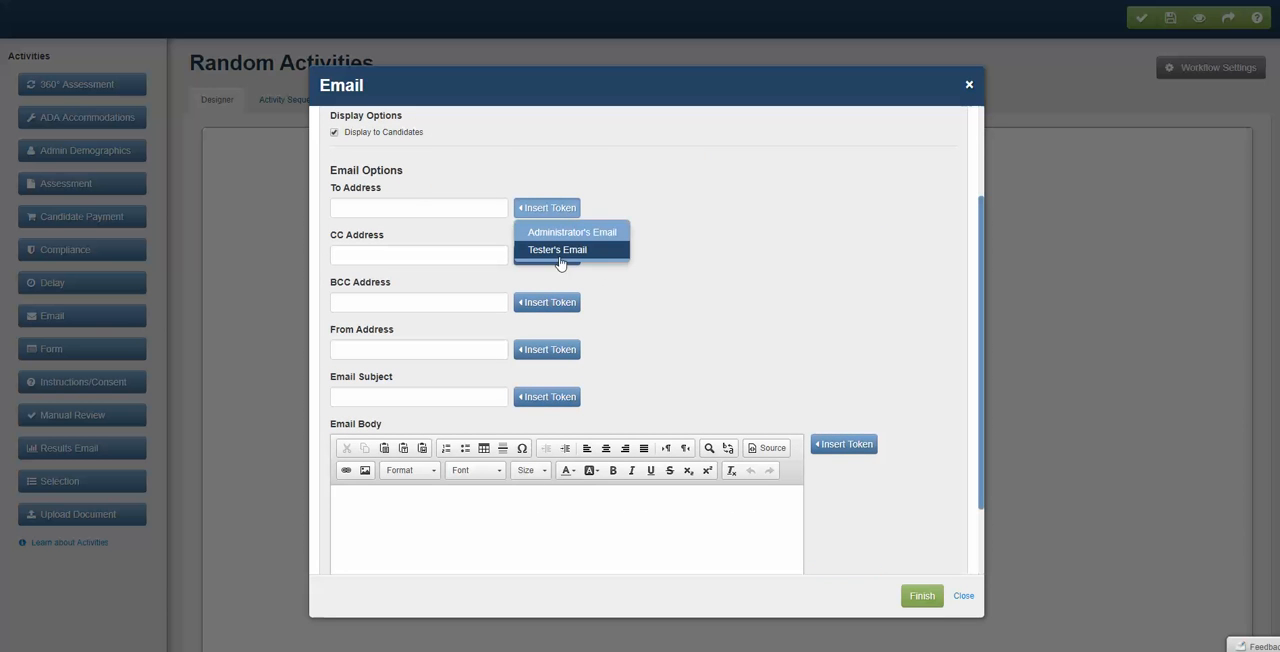
click(559, 251)
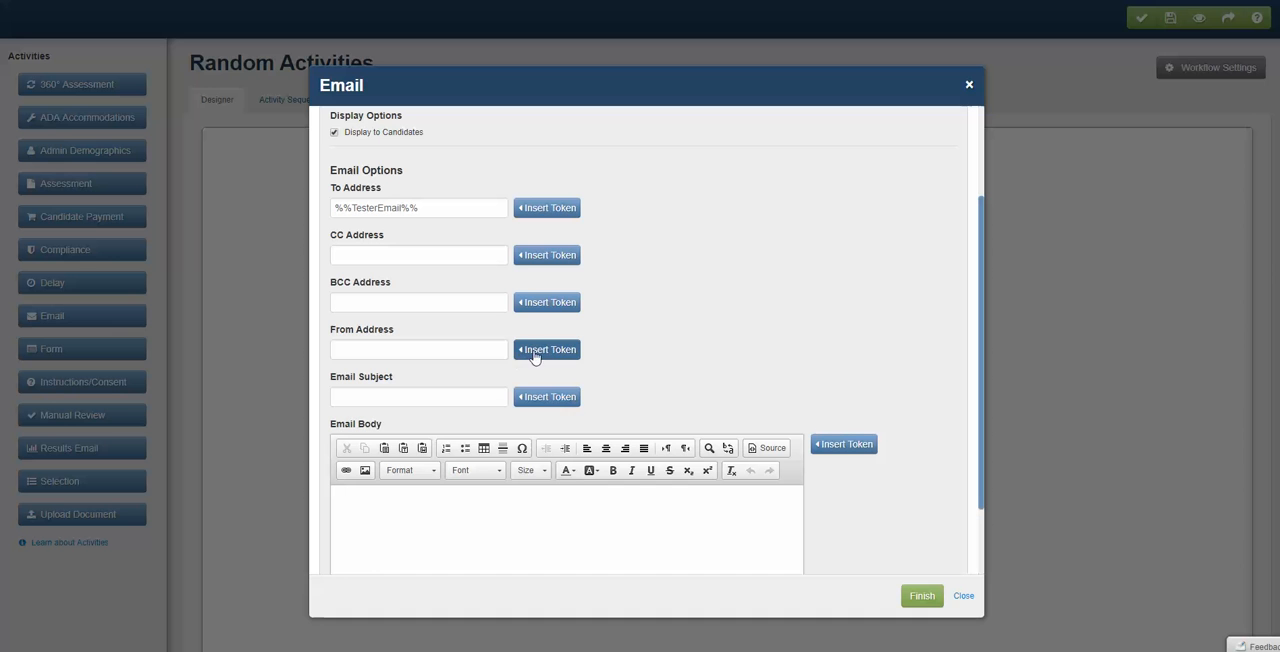
click(531, 352)
click(533, 375)
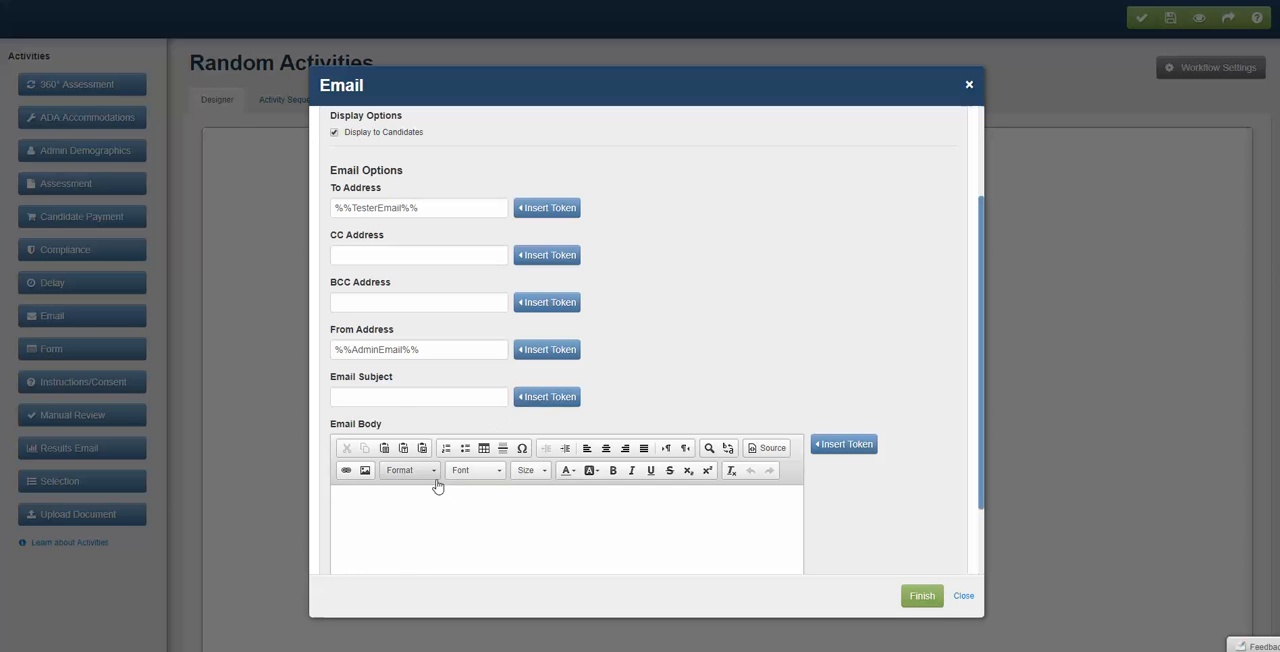
- Complete the Fail email with subject "Sorry" and body "You did not pass this test.", and place its block to the right of Test 1
click(399, 399)
text(Sorry)
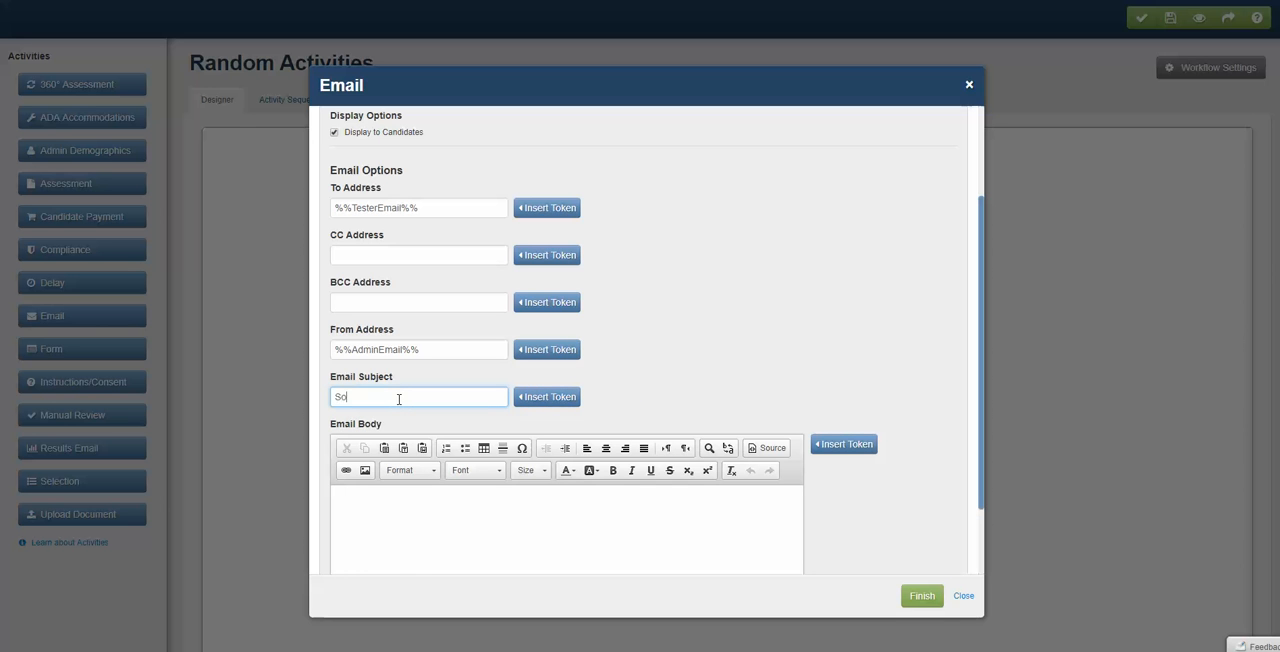
click(406, 501)
text(You d)
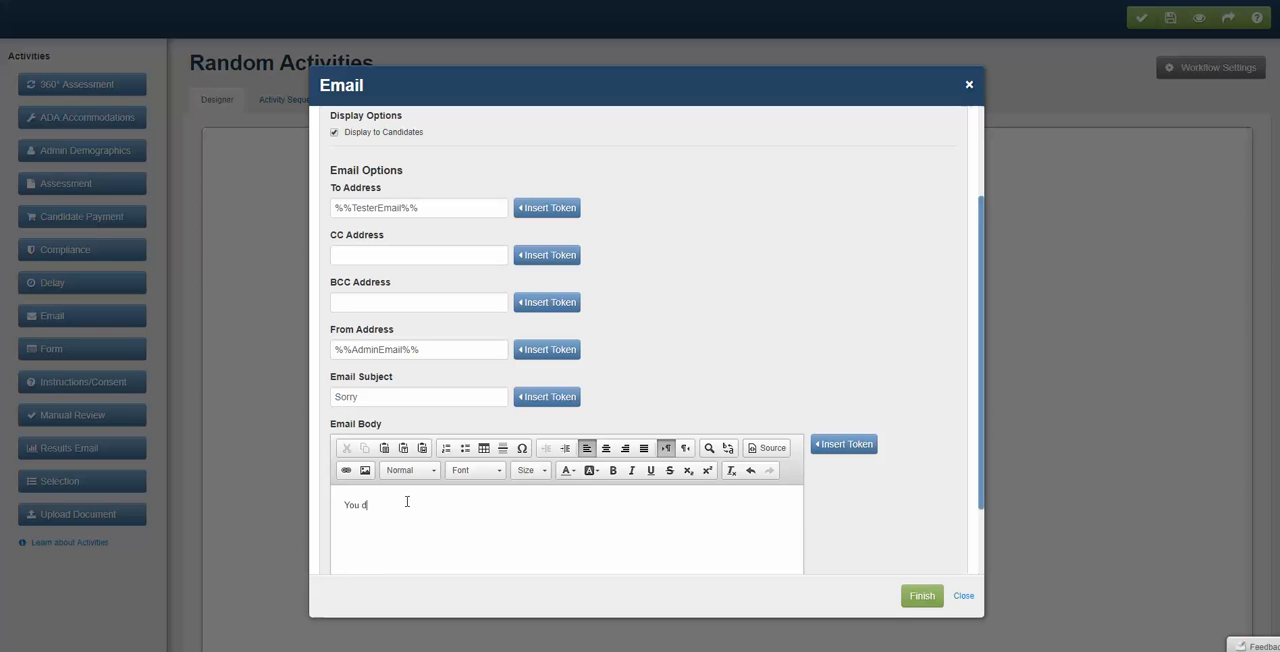
text(id not pass this test.)
click(910, 596)
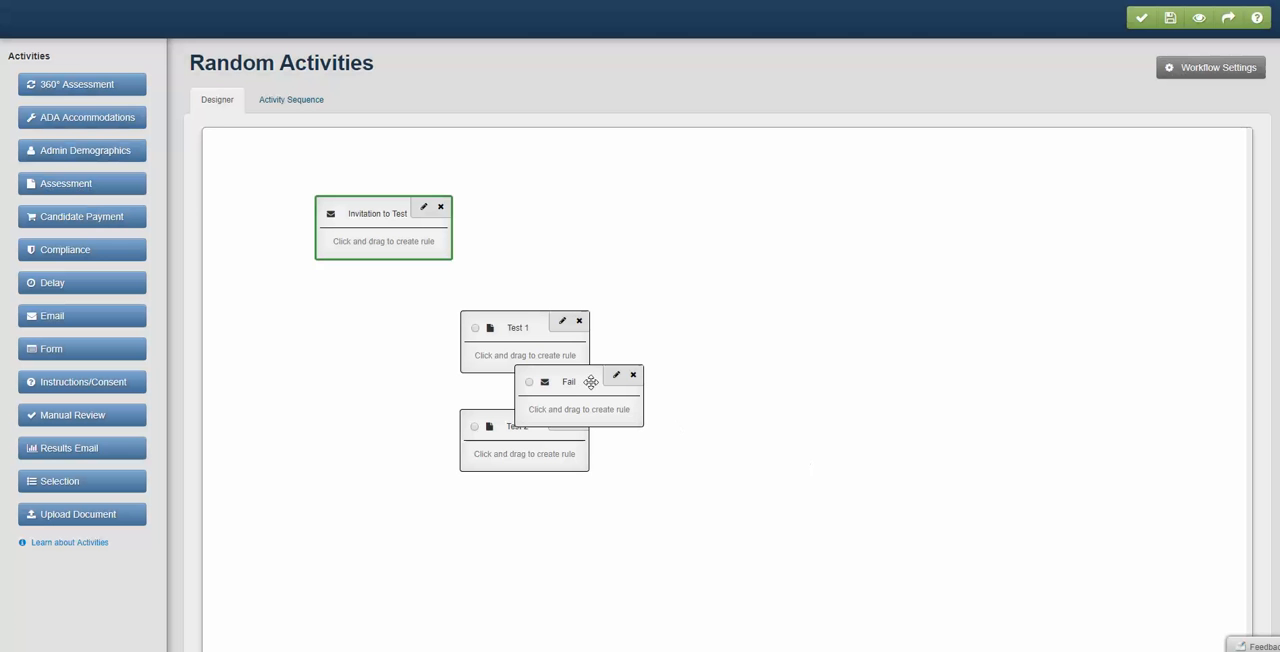
drag(583, 381, 823, 347)
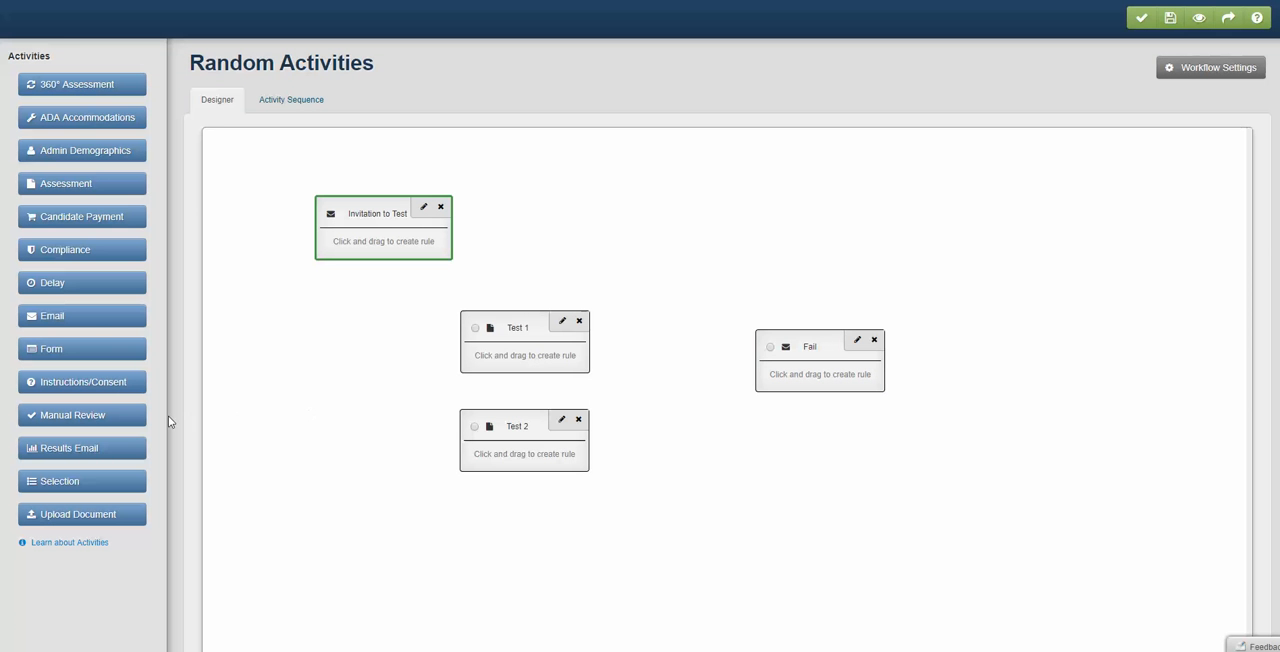
- Add another Email activity with "Pass" as its activity name, candidate display name and activity description
click(63, 316)
click(363, 177)
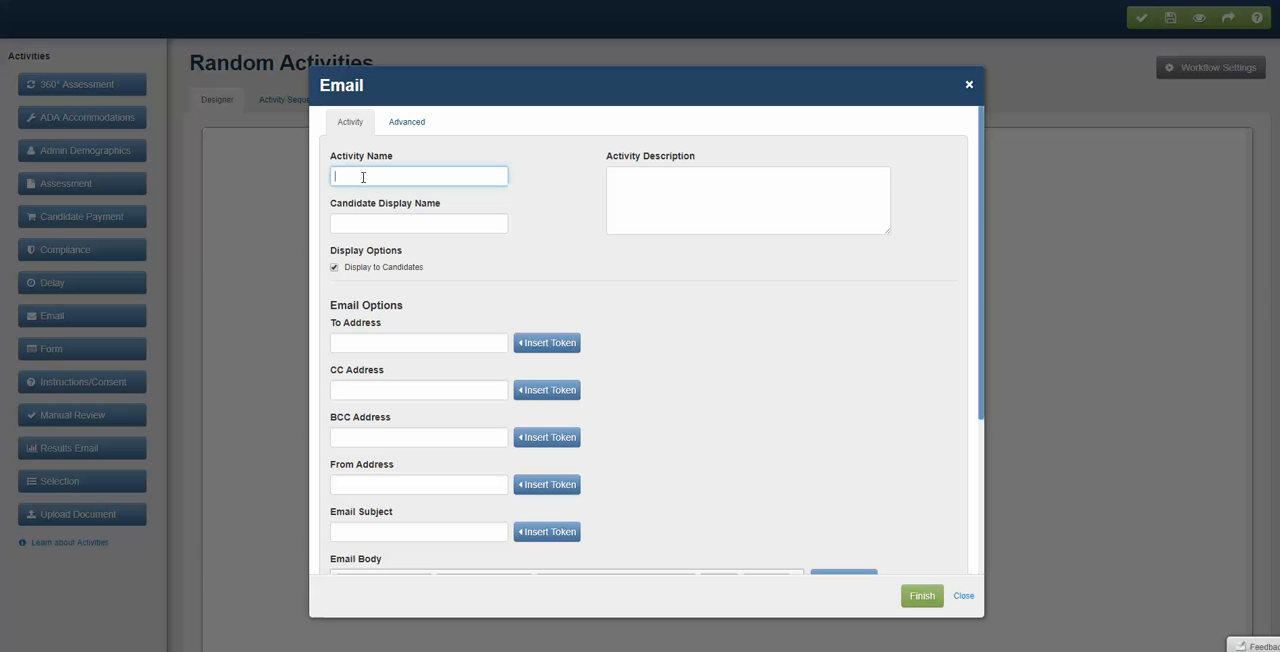
text(Pass)
drag(363, 177, 265, 174)
key(ctrl+c)
click(347, 225)
key(ctrl+v)
click(667, 185)
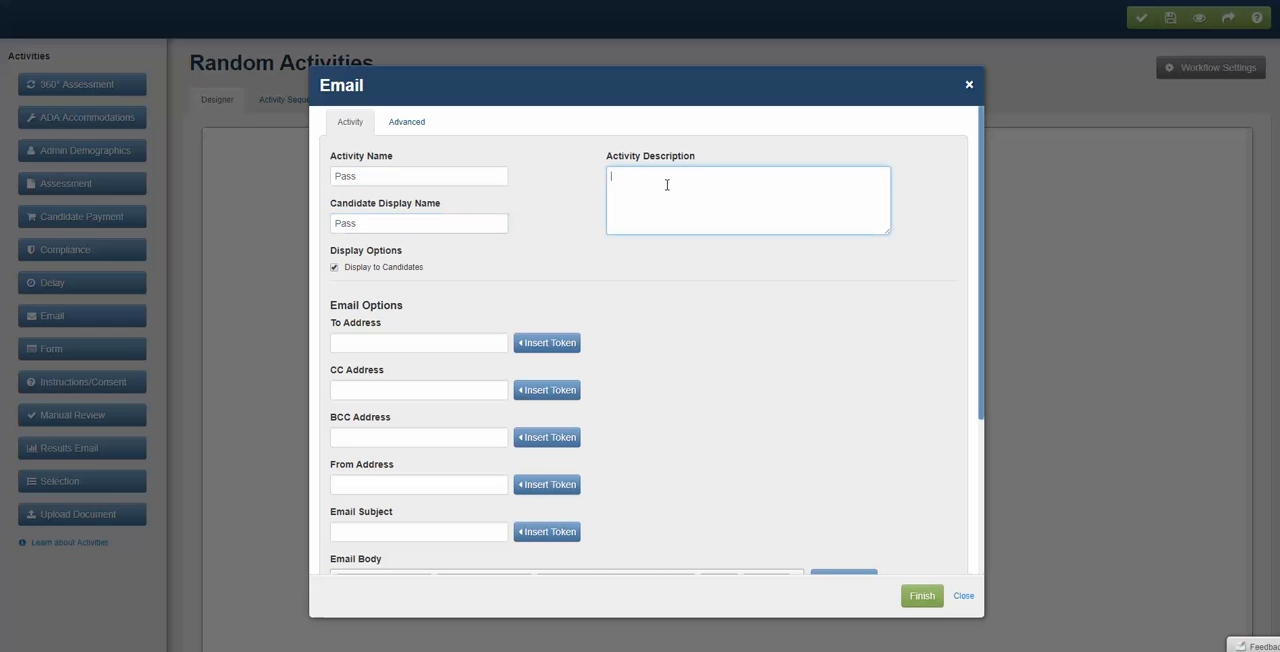
key(ctrl+v)
- Set the Pass email's To Address to the Tester's Email token and its From Address to the Administrator's Email token
click(541, 344)
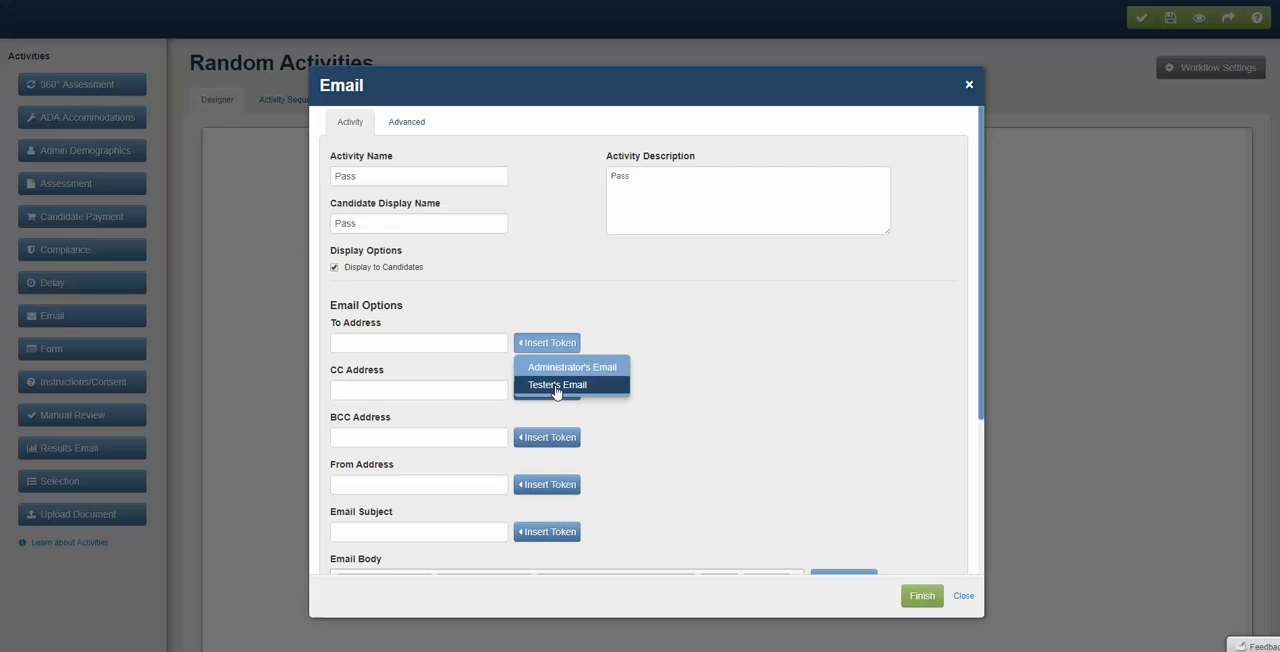
click(564, 388)
scroll(589, 393, down, 2)
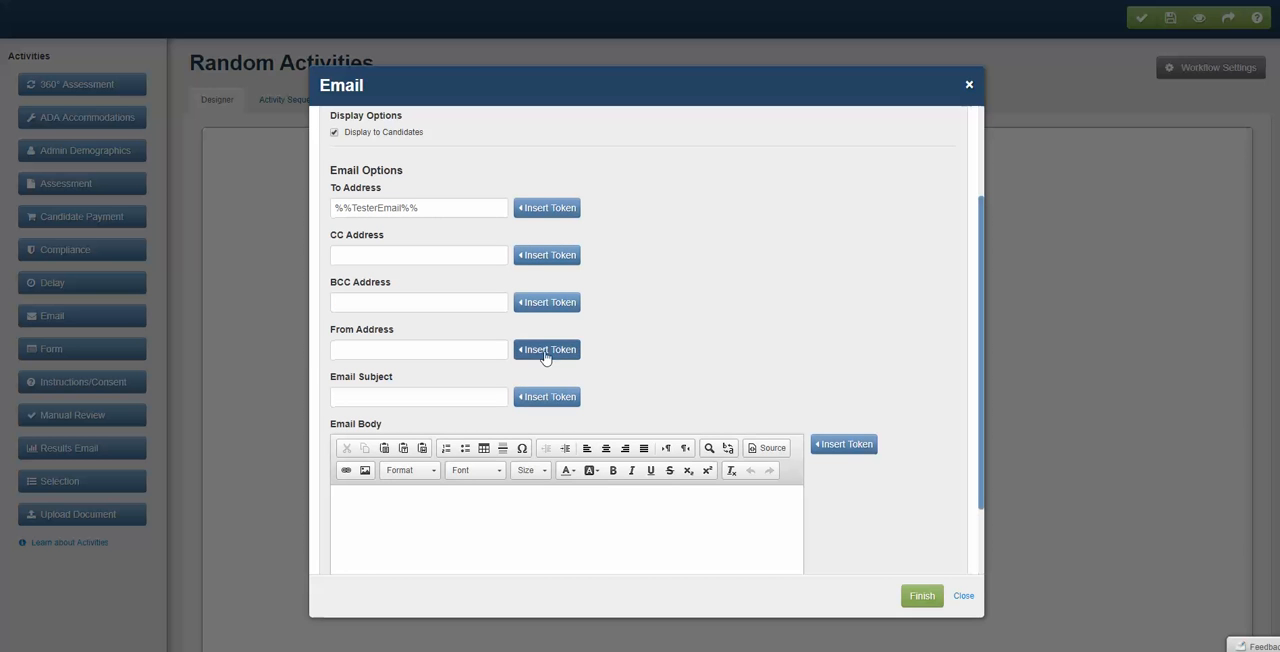
click(548, 351)
click(565, 374)
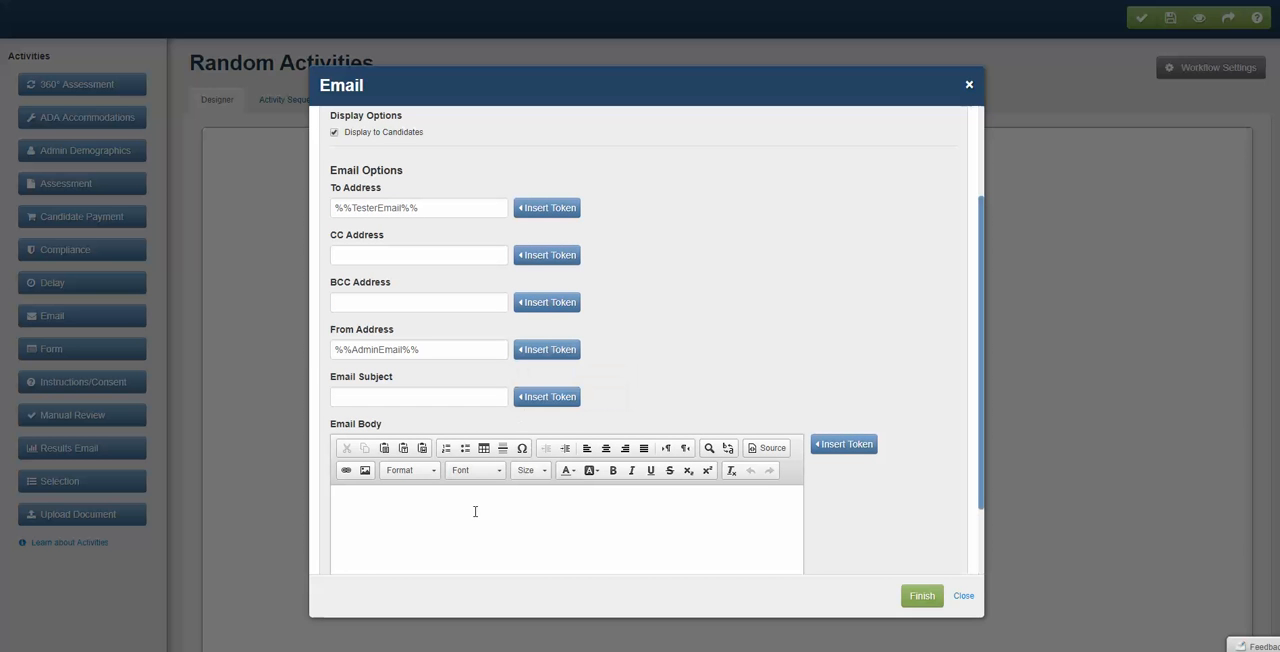
- Complete the Pass email with subject "Great" and body "You passed.", and place its block directly below Fail
click(472, 512)
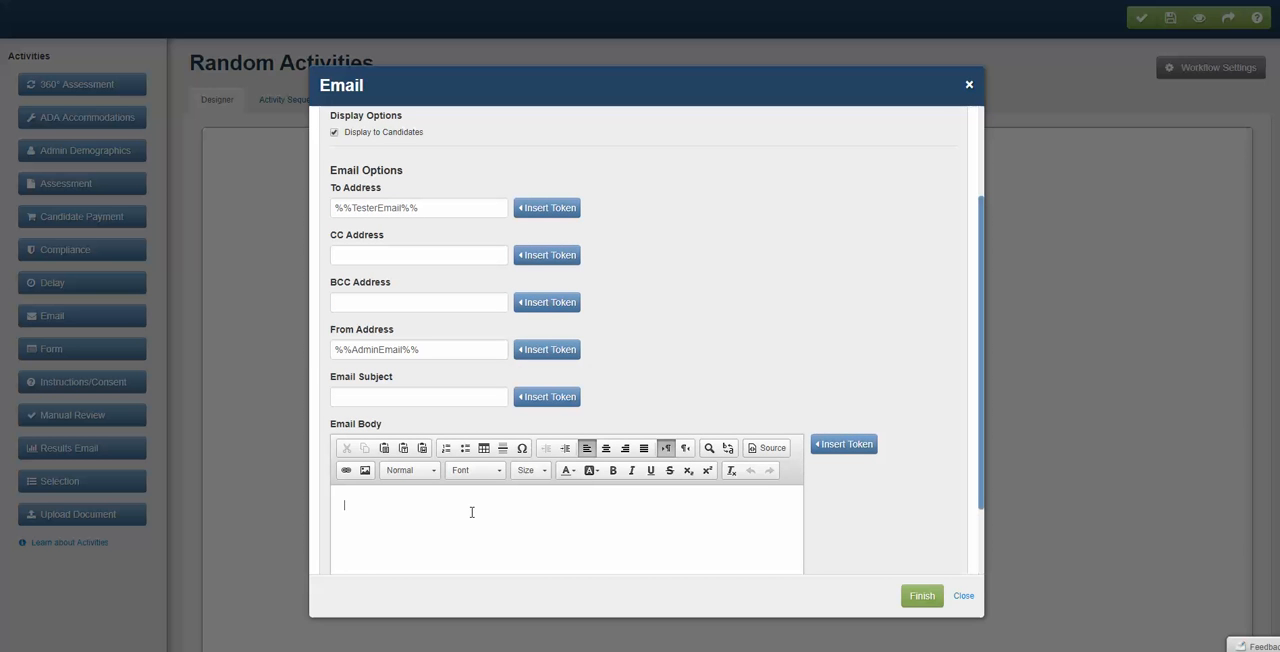
click(370, 400)
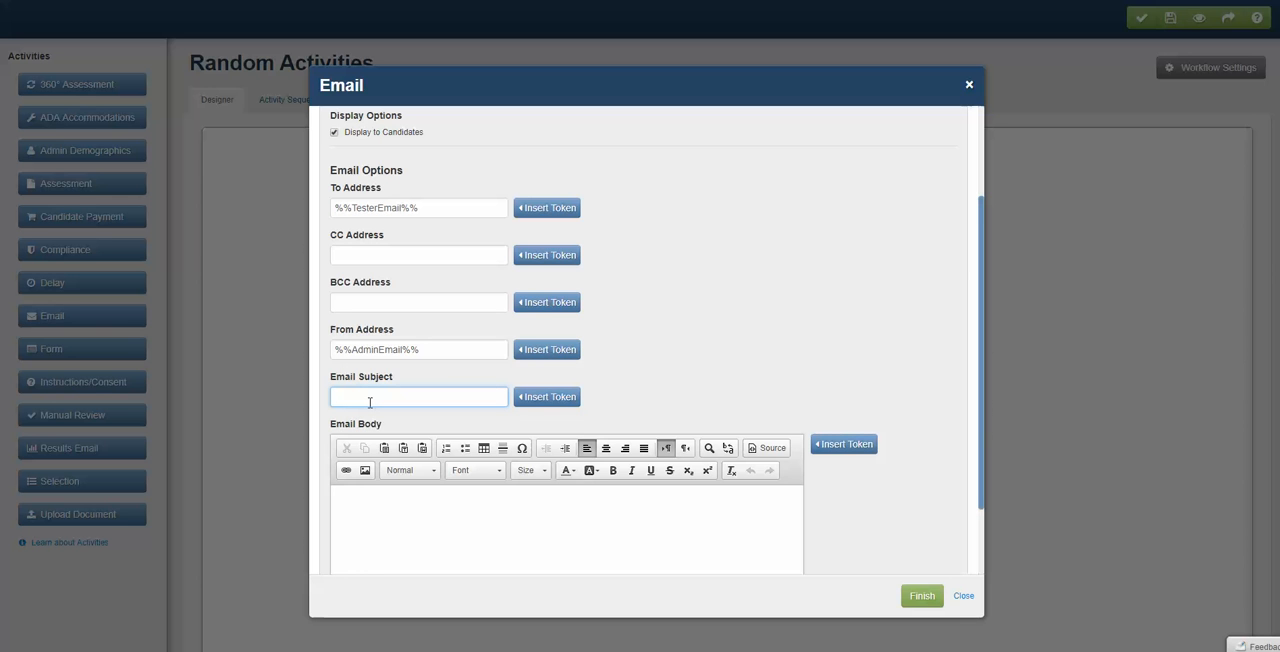
text(H)
key(BackSpace)
text(Great)
click(394, 517)
text(Y)
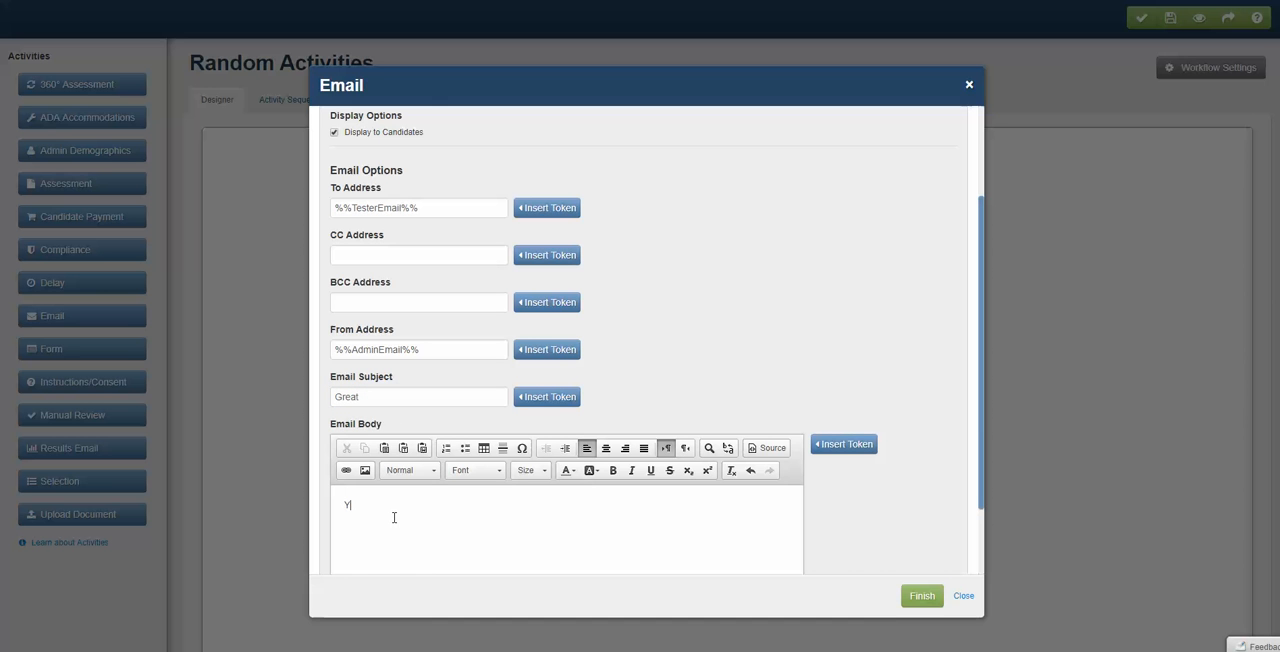
text(ou passed.)
click(919, 596)
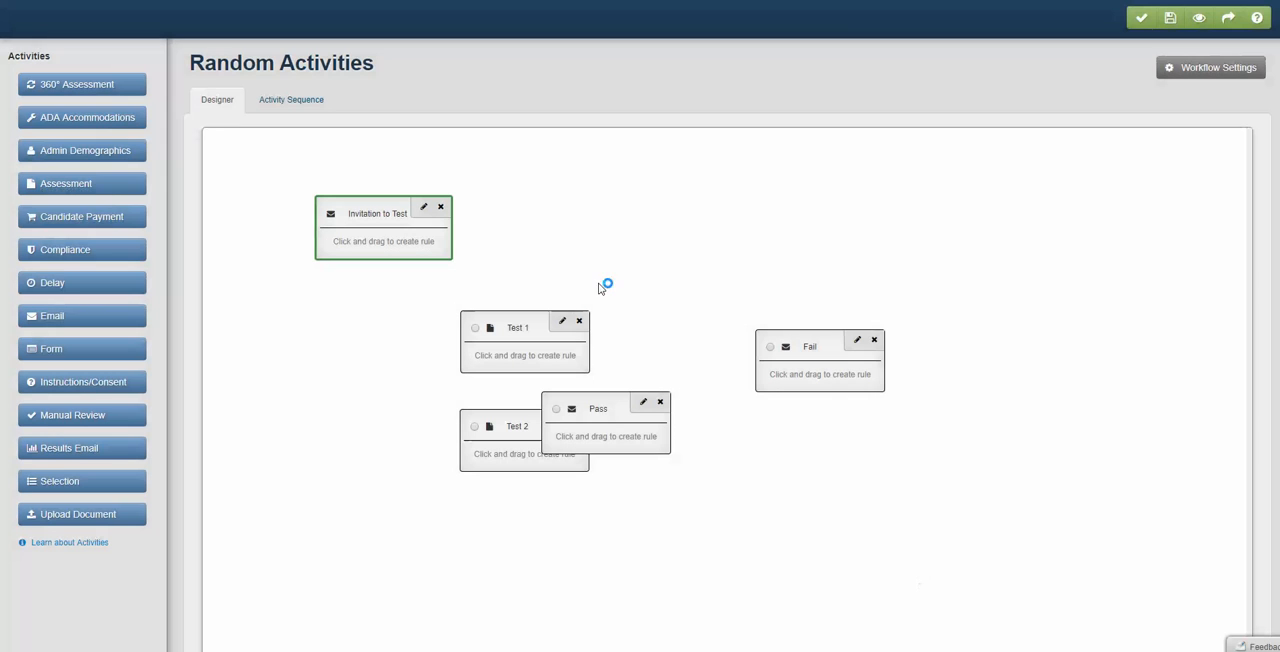
drag(600, 408, 811, 452)
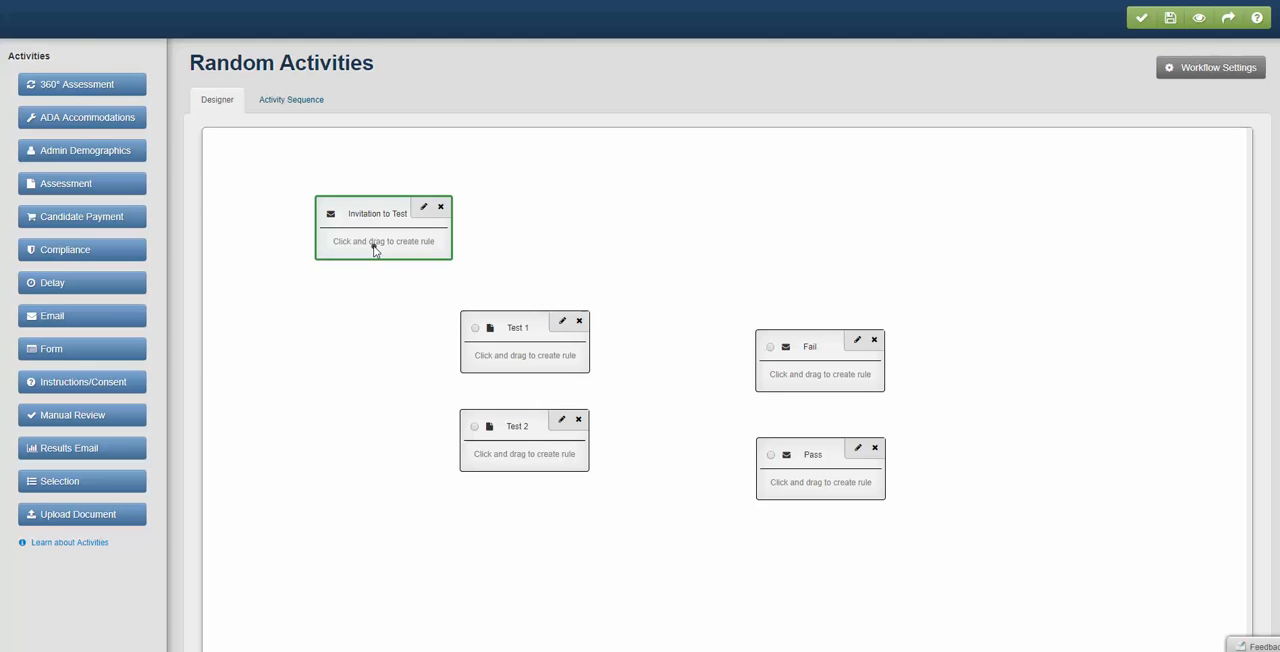
- Connect Invitation to Test to Test 1 with a rule using "Invitation_sent" as its name, description and result status
drag(374, 250, 540, 365)
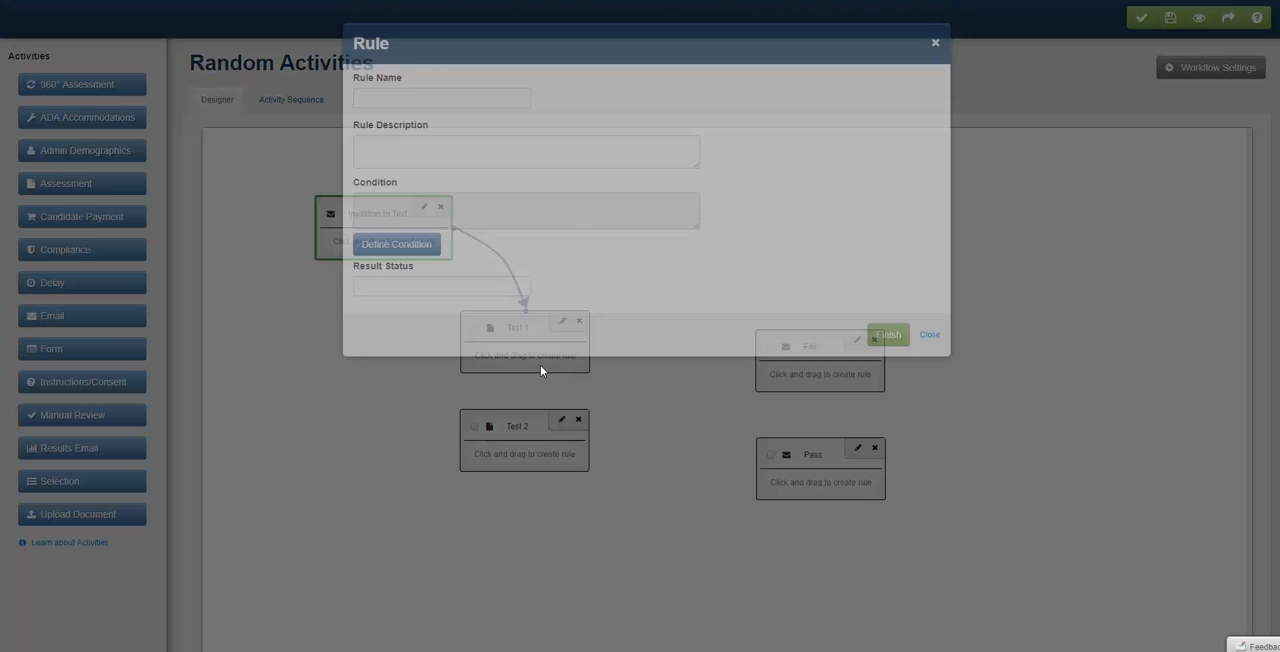
click(422, 142)
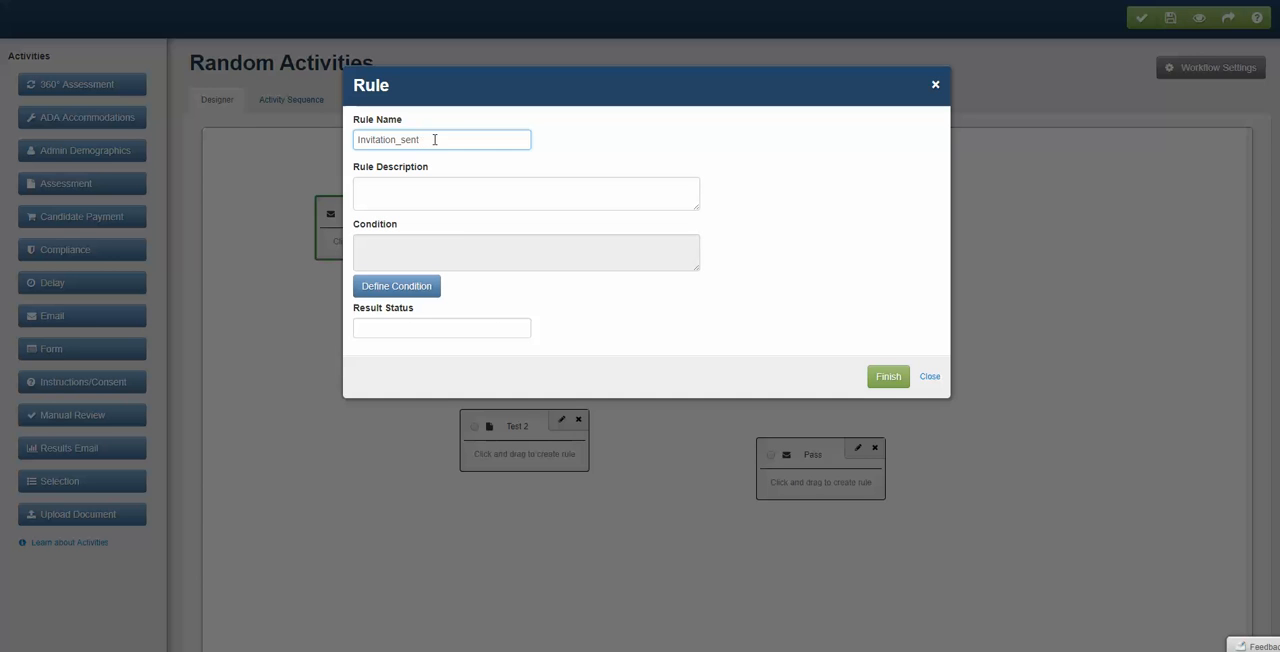
drag(435, 140, 261, 146)
key(ctrl+c)
click(373, 187)
key(ctrl+v)
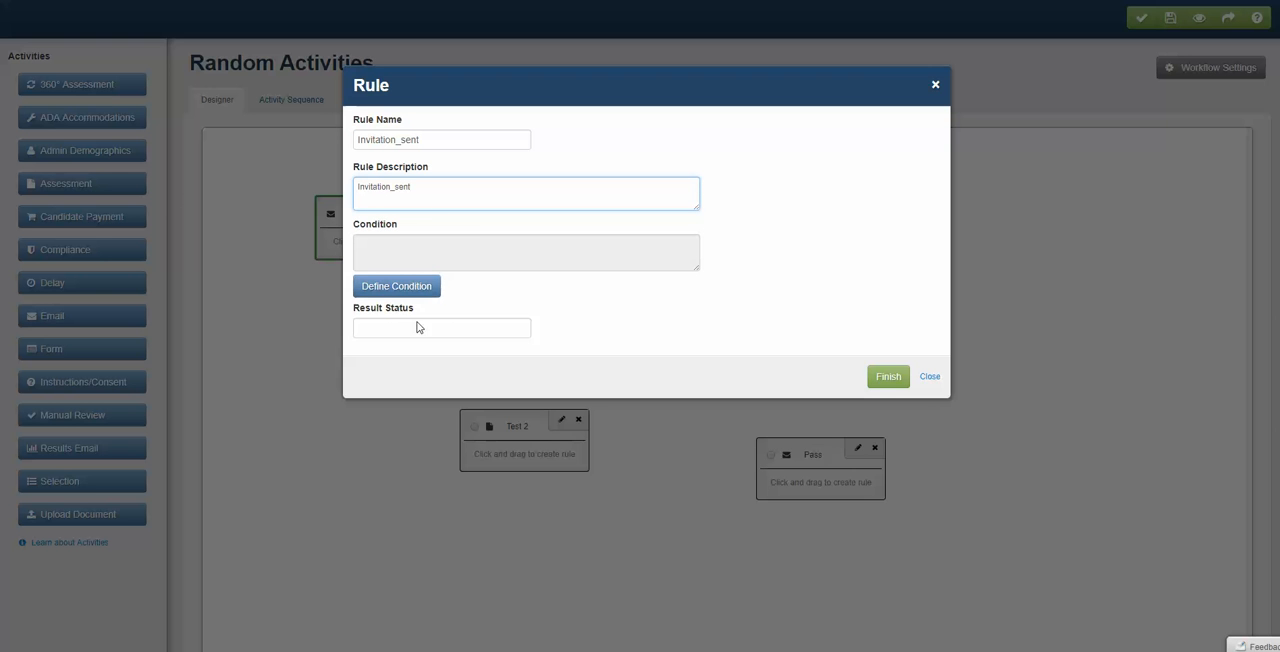
click(424, 330)
key(ctrl+v)
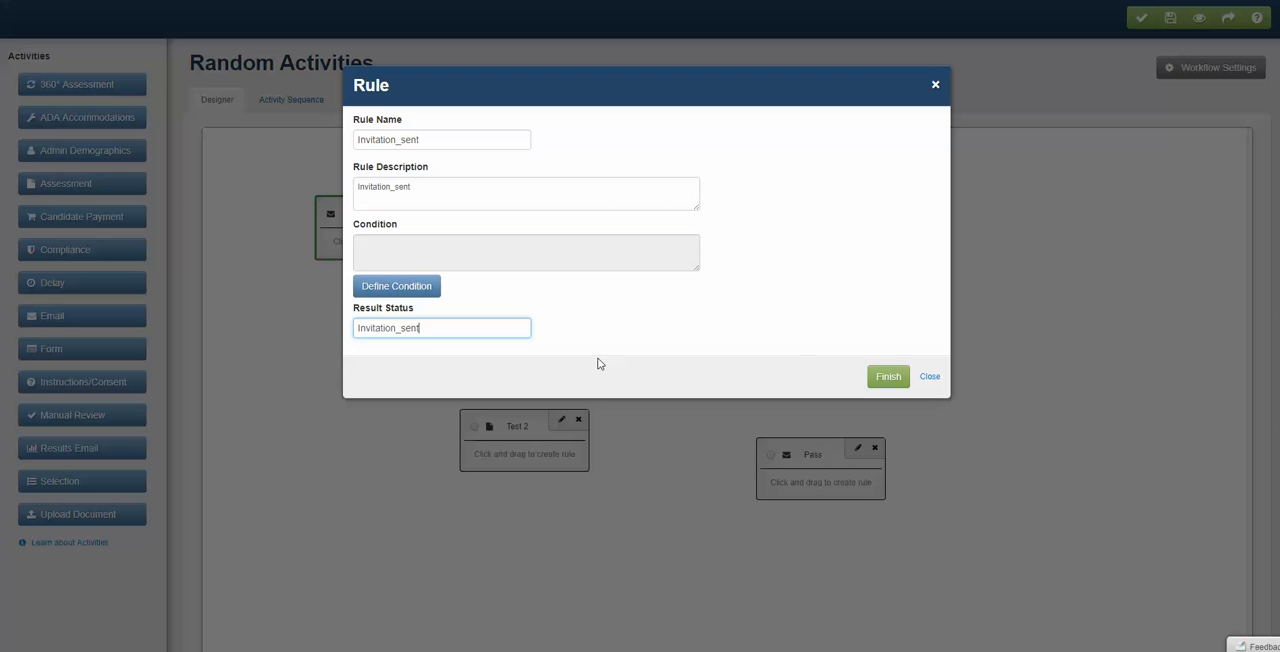
click(888, 377)
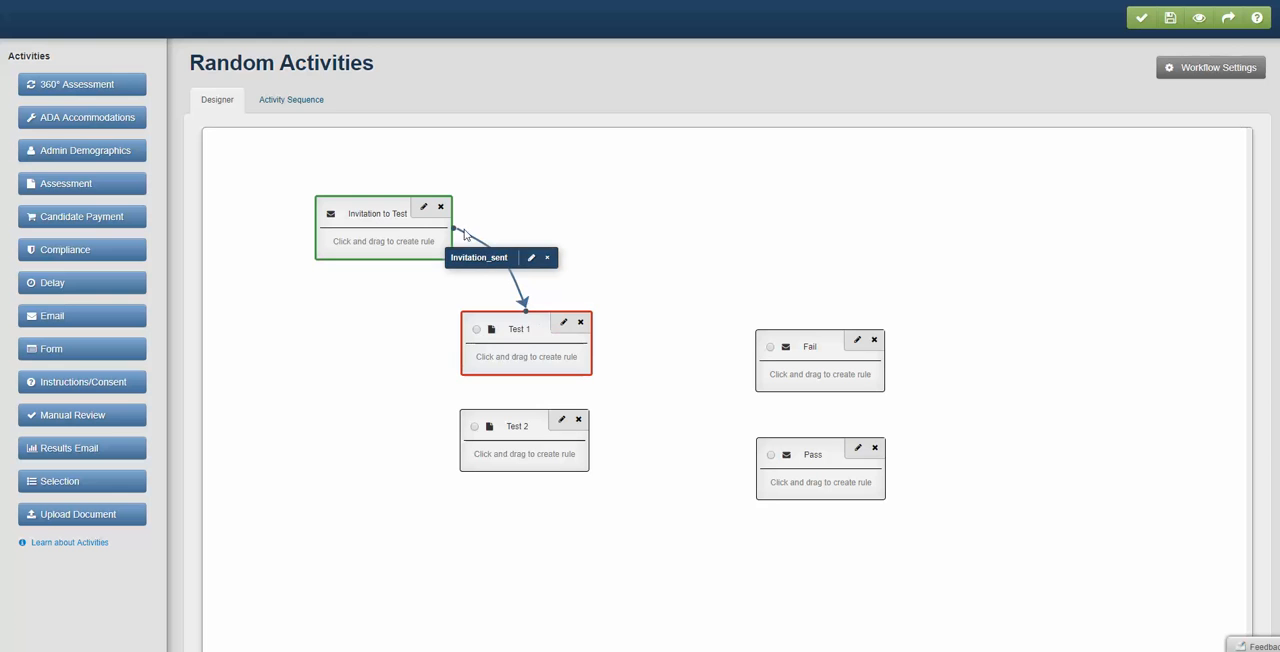
- Spread out the assessment blocks by shifting Test 1 slightly to the right and Test 2 further down
drag(526, 329, 560, 334)
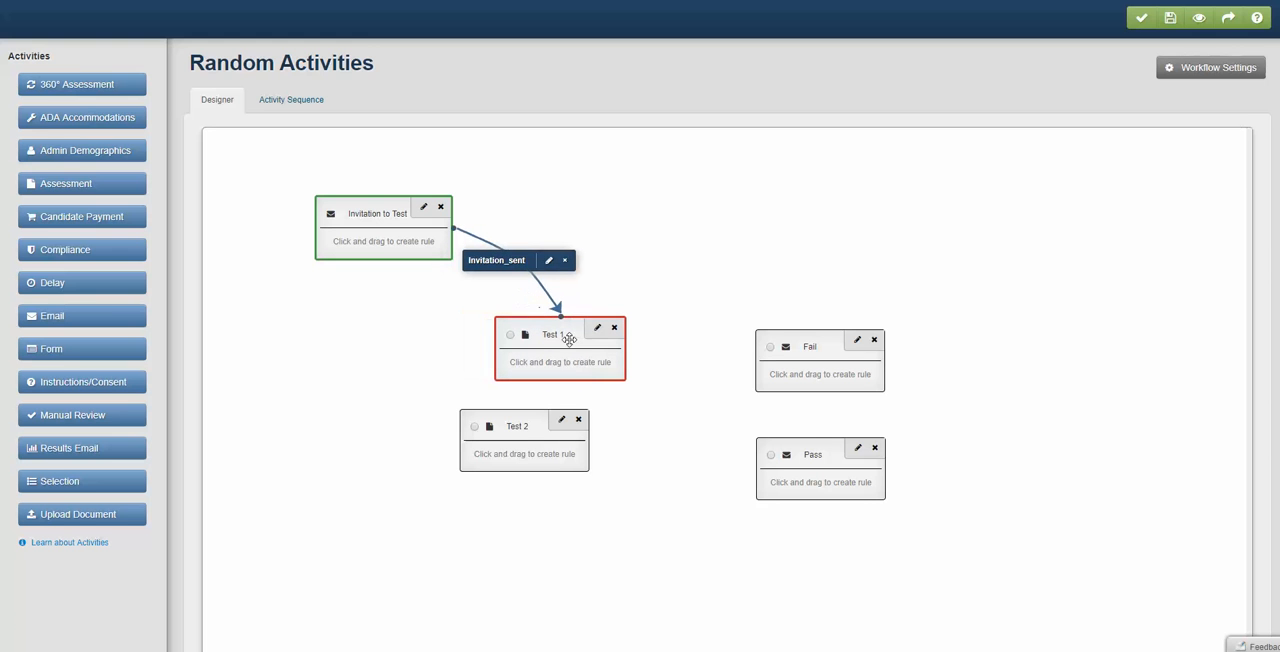
drag(509, 430, 510, 465)
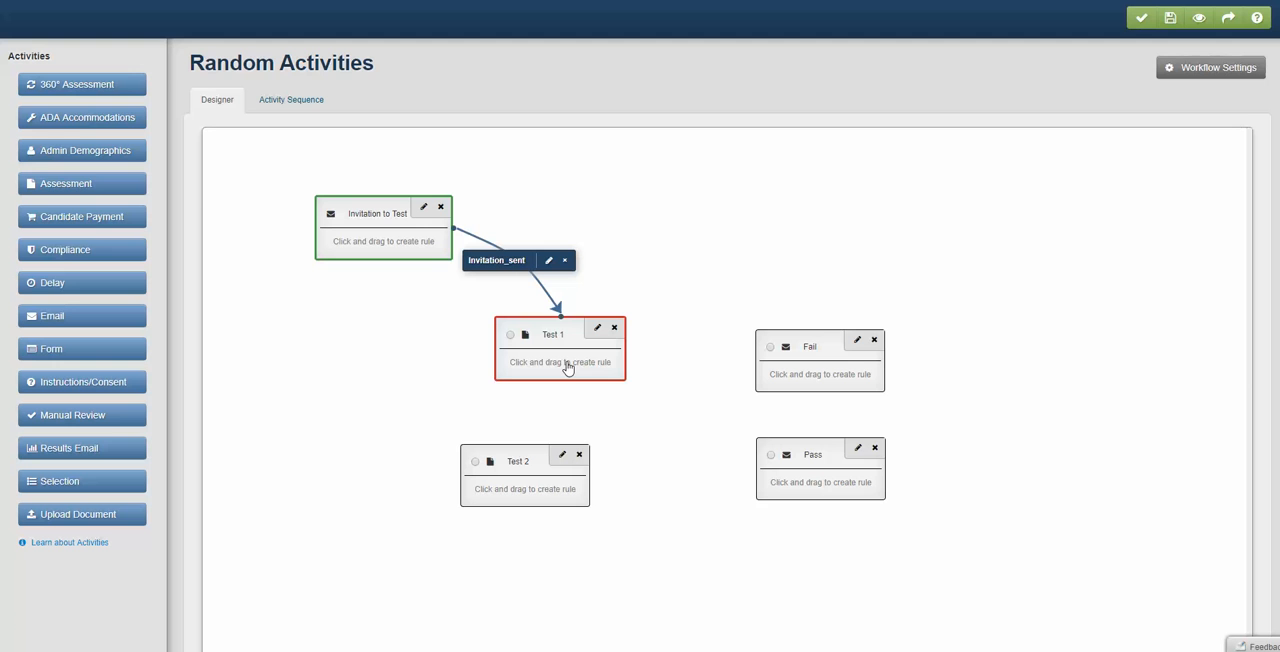
- Draw a rule from Test 1 to the Pass email with "Pass" as its name, description and result status
drag(657, 398, 784, 488)
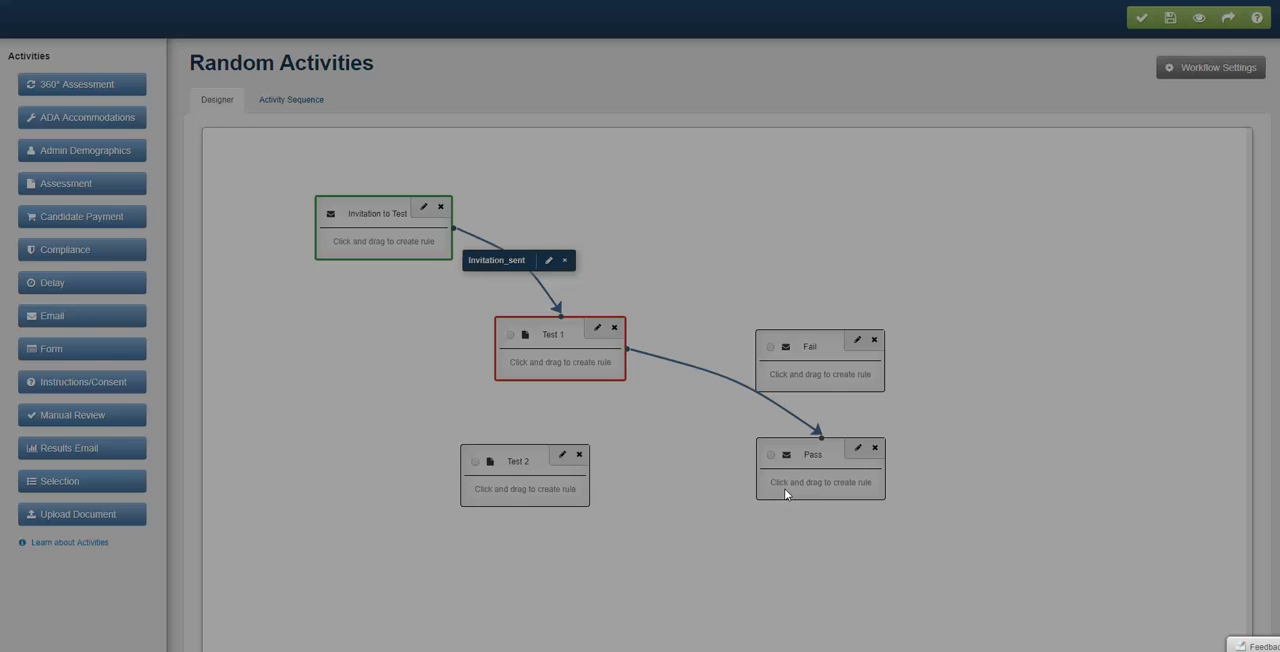
click(430, 146)
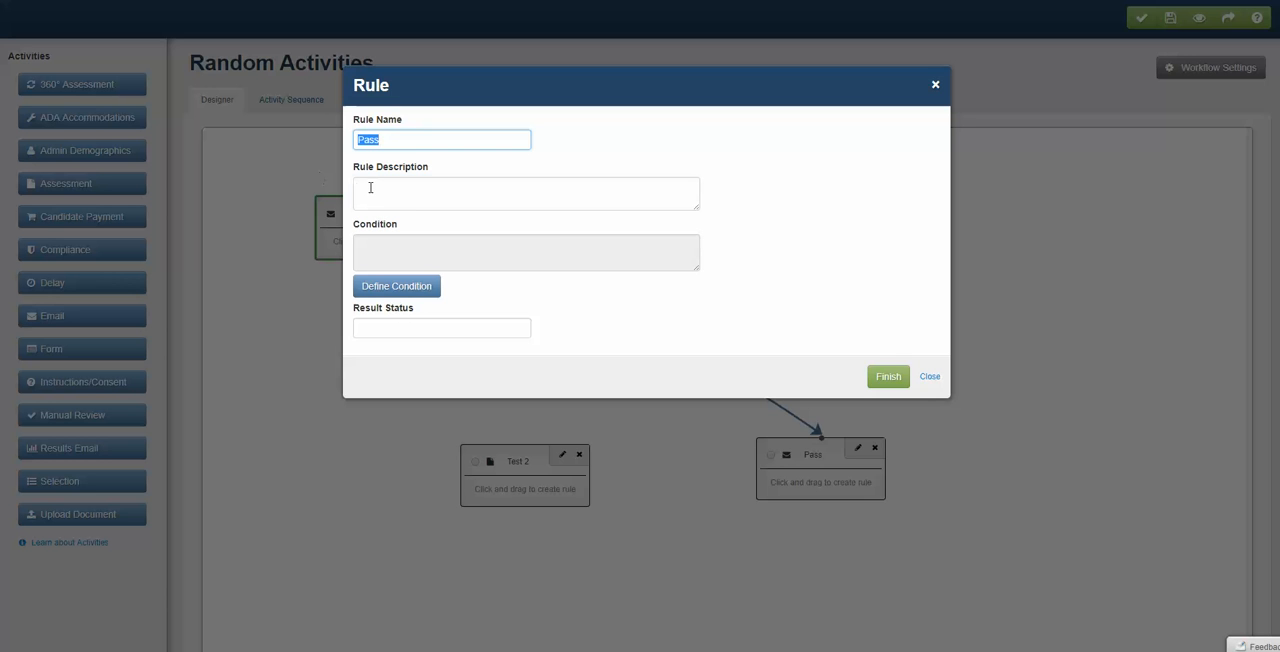
click(376, 192)
click(404, 327)
text(Pass)
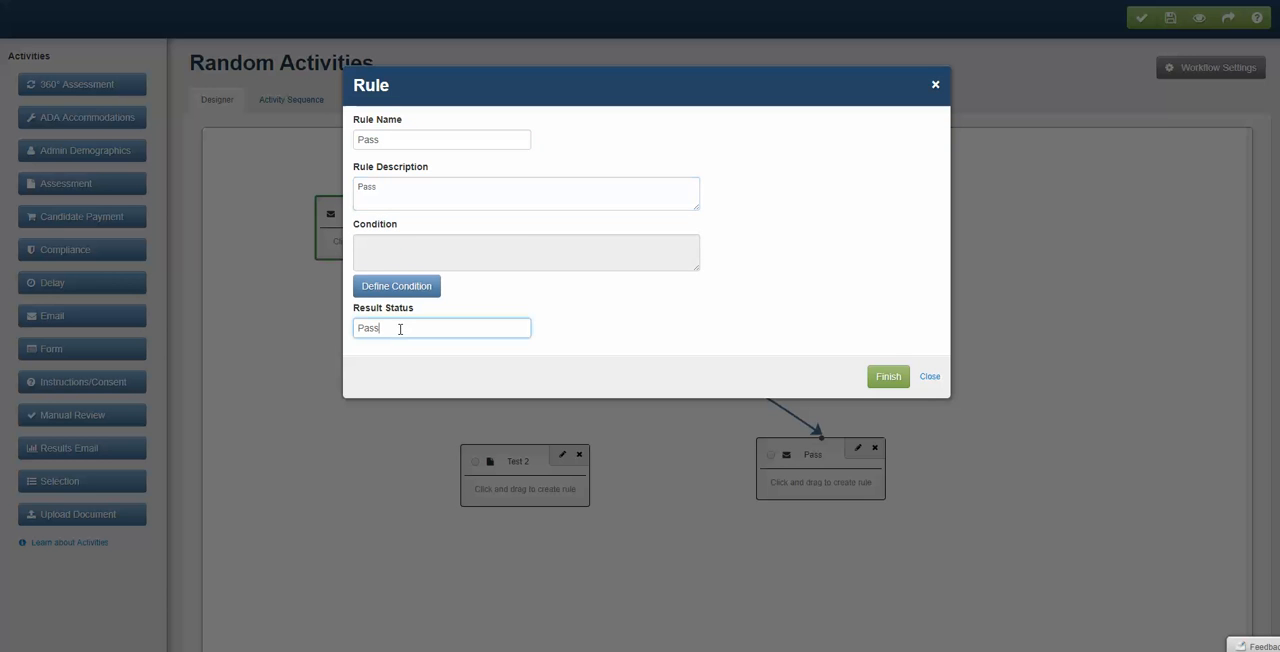
- Define the Pass rule's condition as Test 1's Work Personality Index (2nd Edition) Energy Raw Score > 0 and finish the rule
click(398, 289)
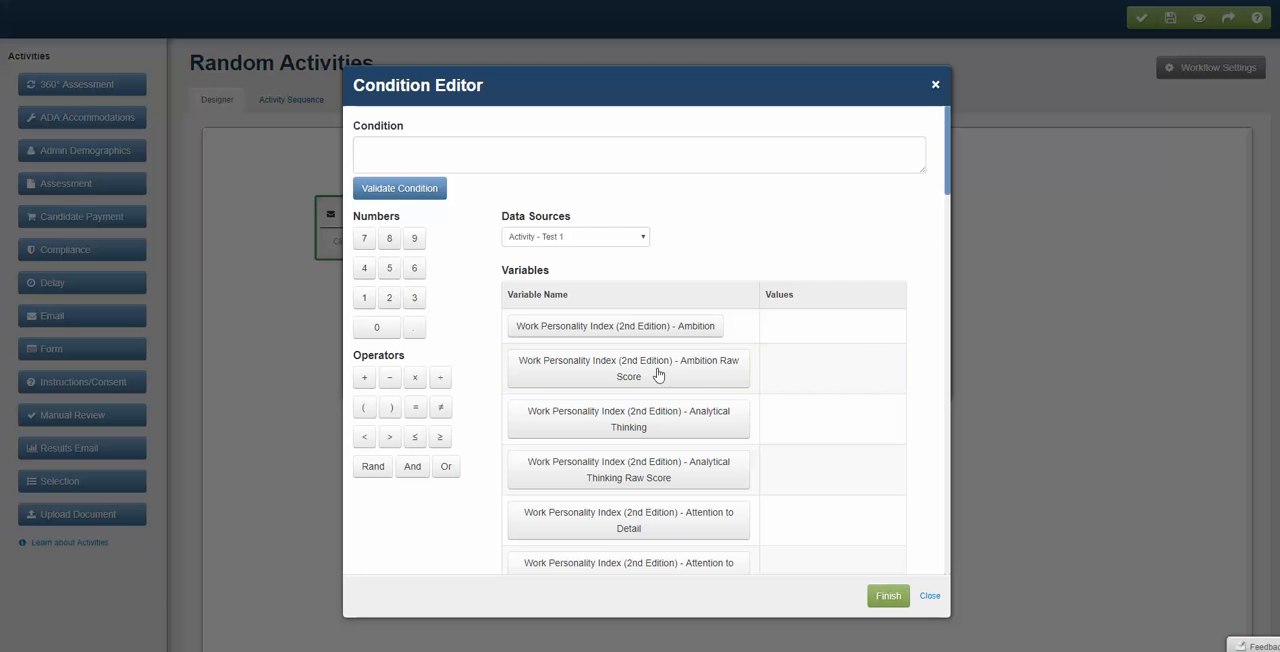
scroll(694, 437, down, 3)
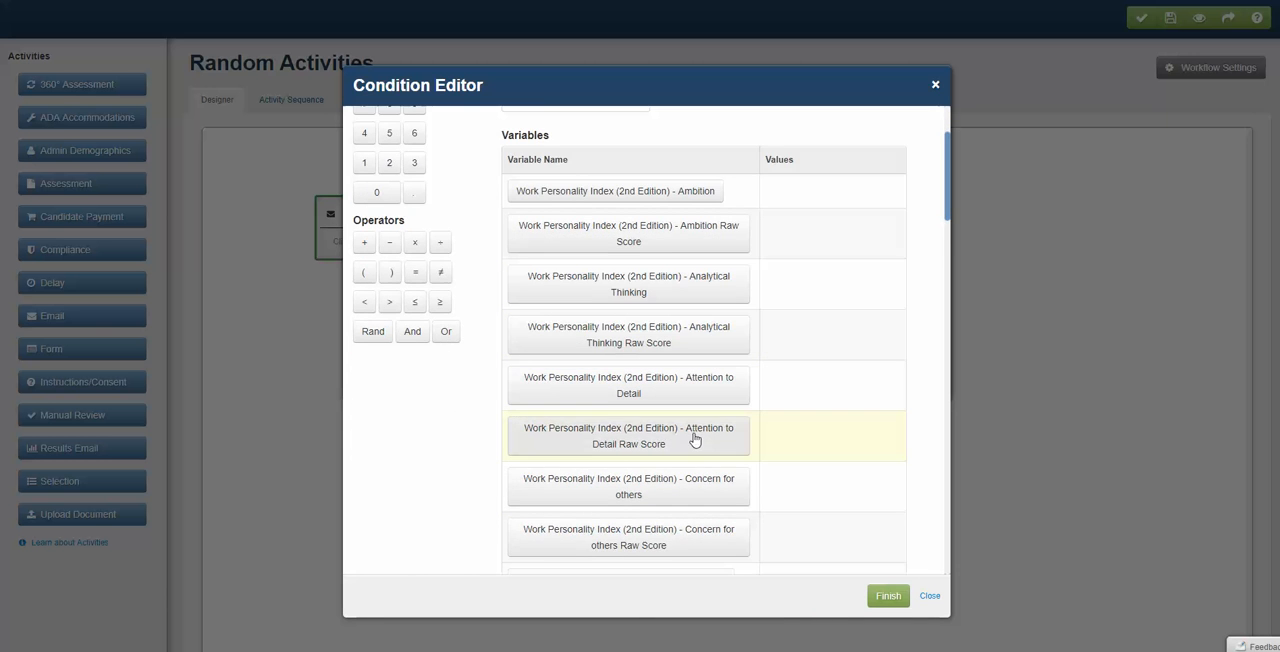
scroll(694, 437, down, 3)
scroll(694, 437, down, 3)
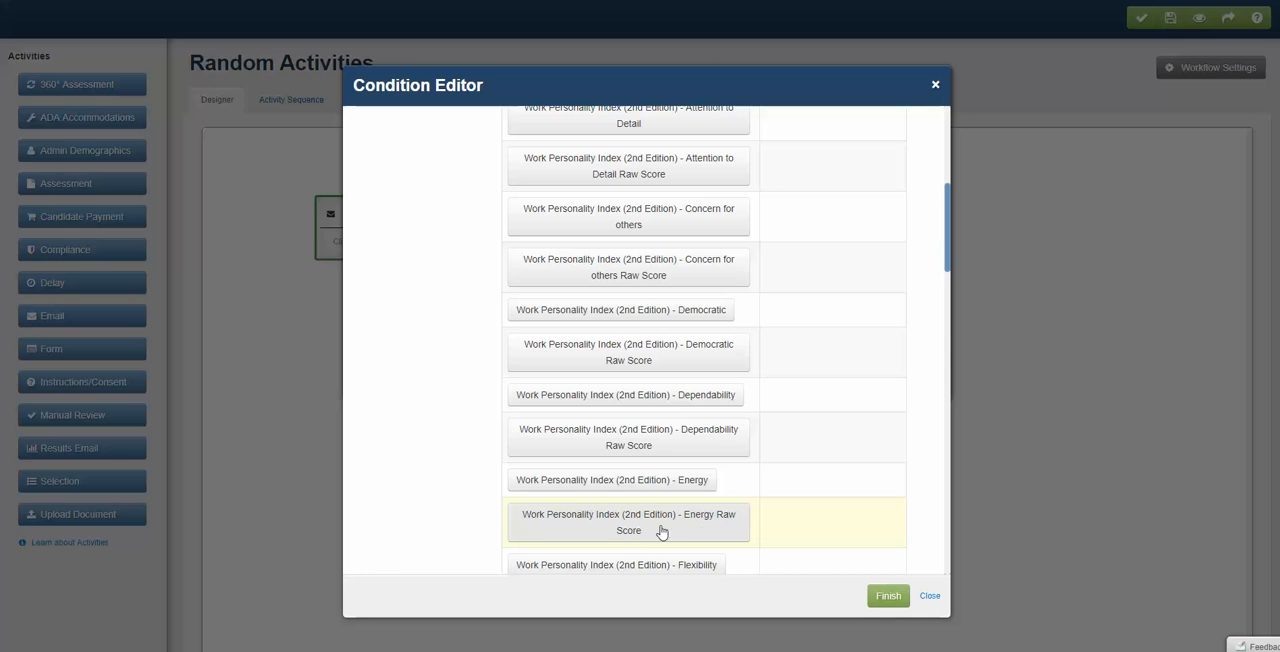
click(648, 530)
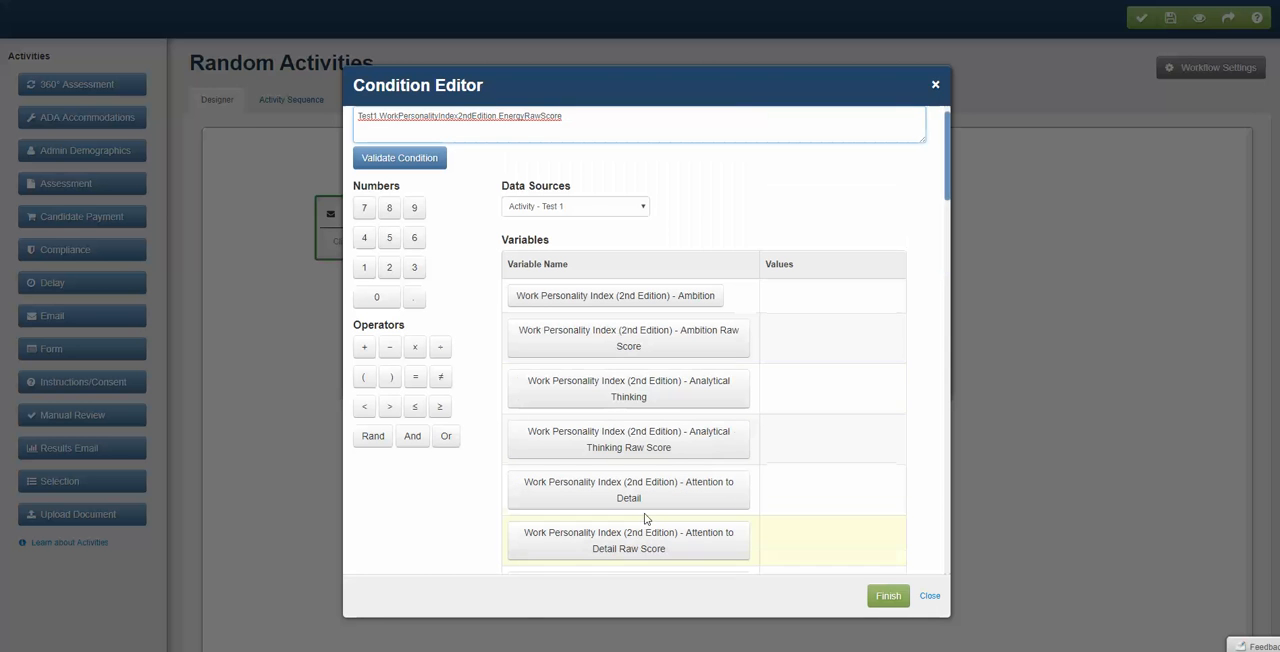
click(390, 406)
click(378, 298)
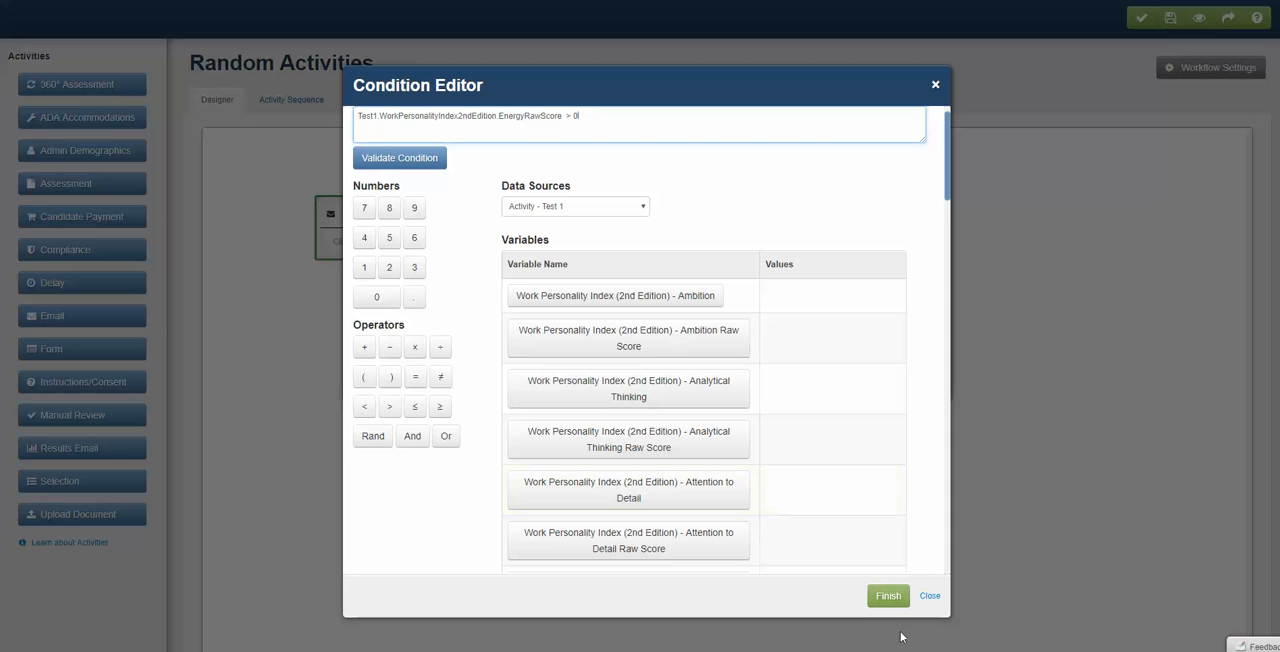
click(887, 597)
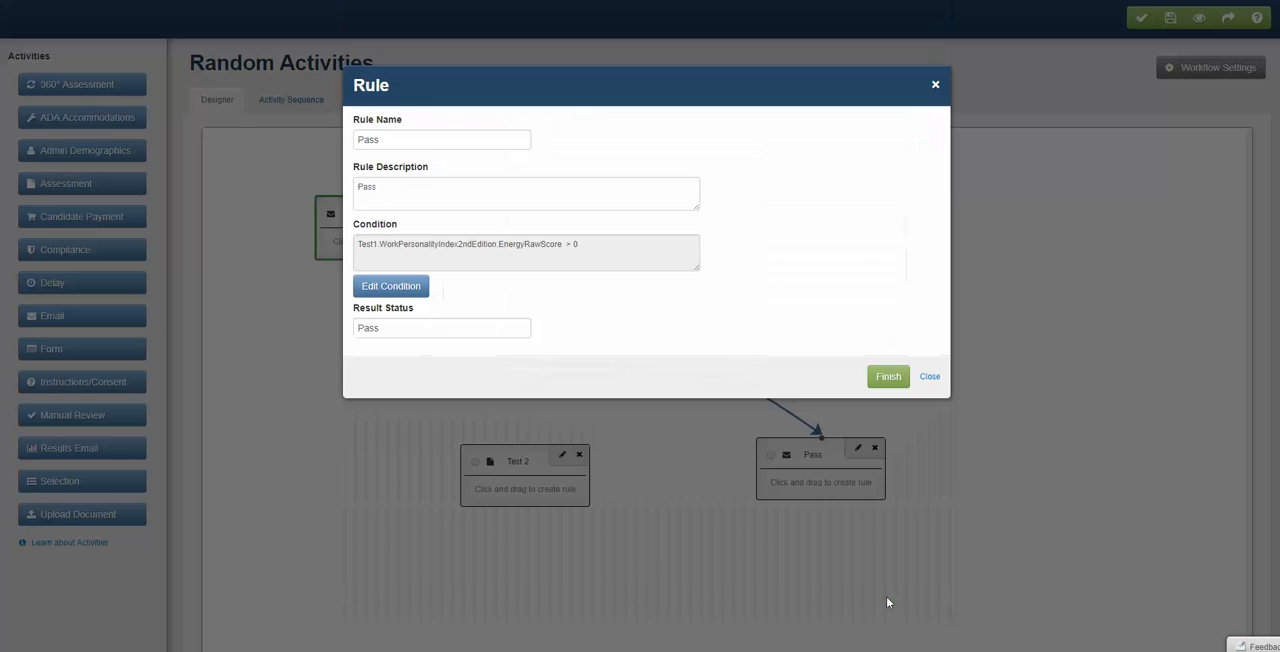
click(890, 377)
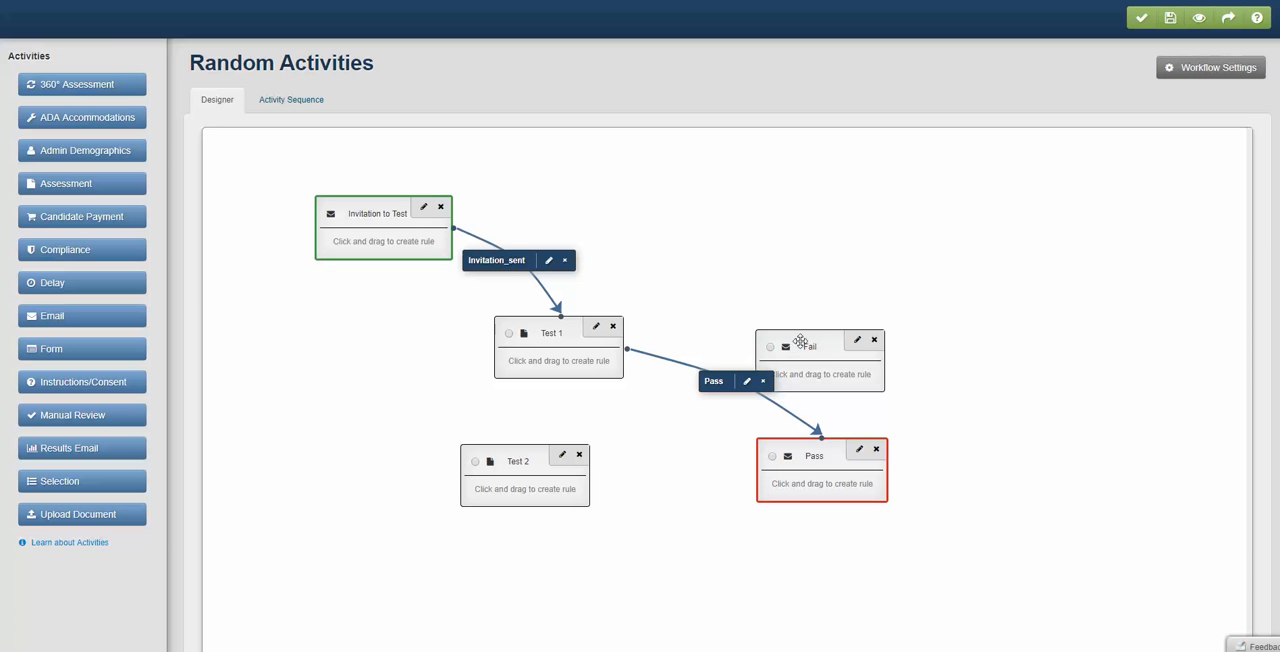
- Move the Fail block higher and connect Test 1 to it with a rule using "fail" as name, description and result status
drag(800, 342, 830, 274)
drag(596, 358, 857, 309)
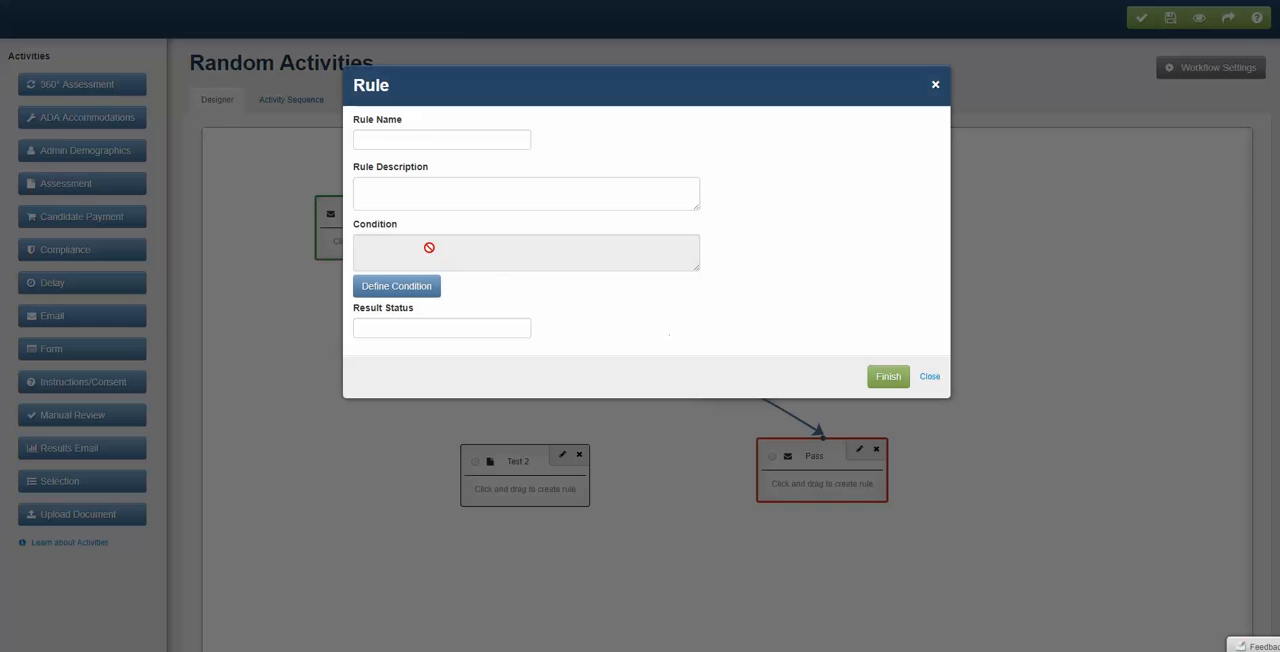
click(411, 143)
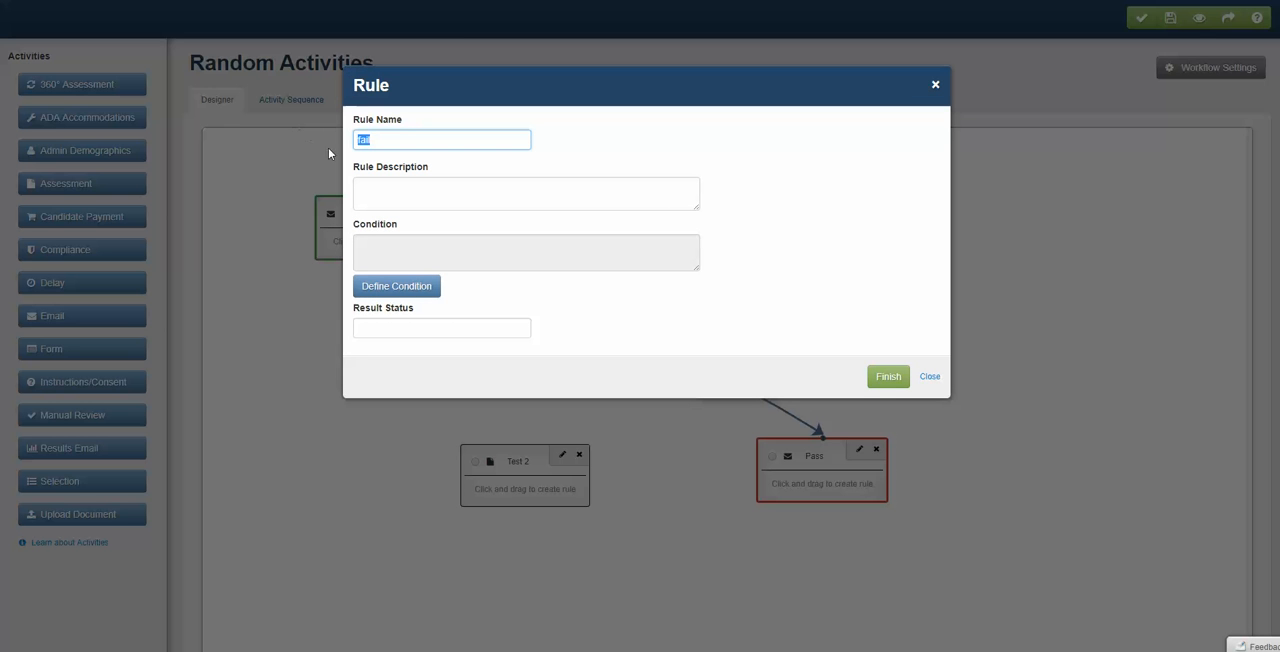
click(386, 194)
text(fail)
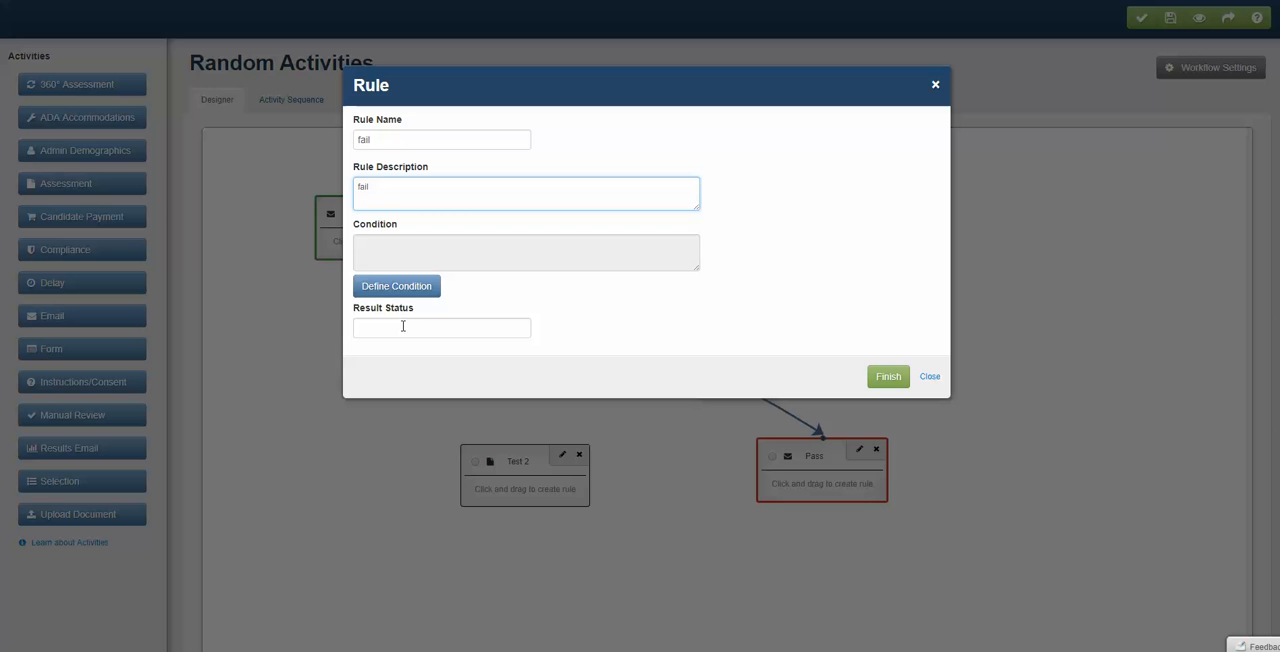
click(403, 326)
- Define the fail rule's condition as Test 1's Work Personality Index (2nd Edition) Energy Raw Score <= 0 and finish the rule
click(410, 289)
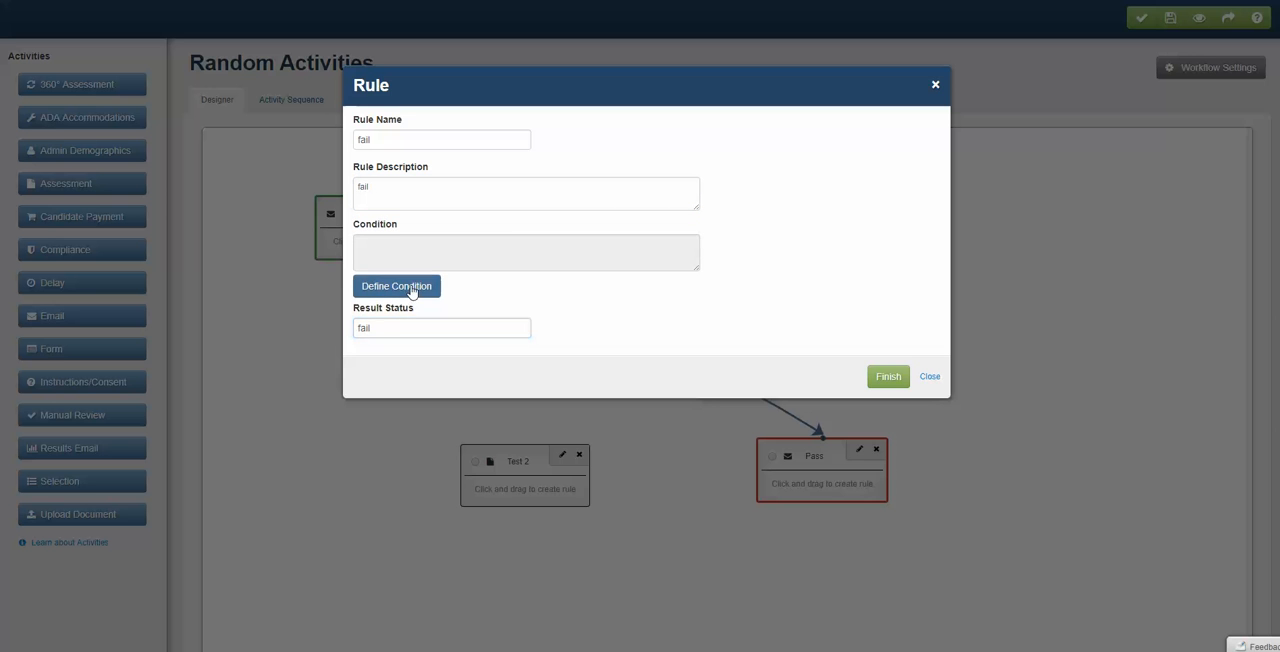
scroll(645, 447, down, 4)
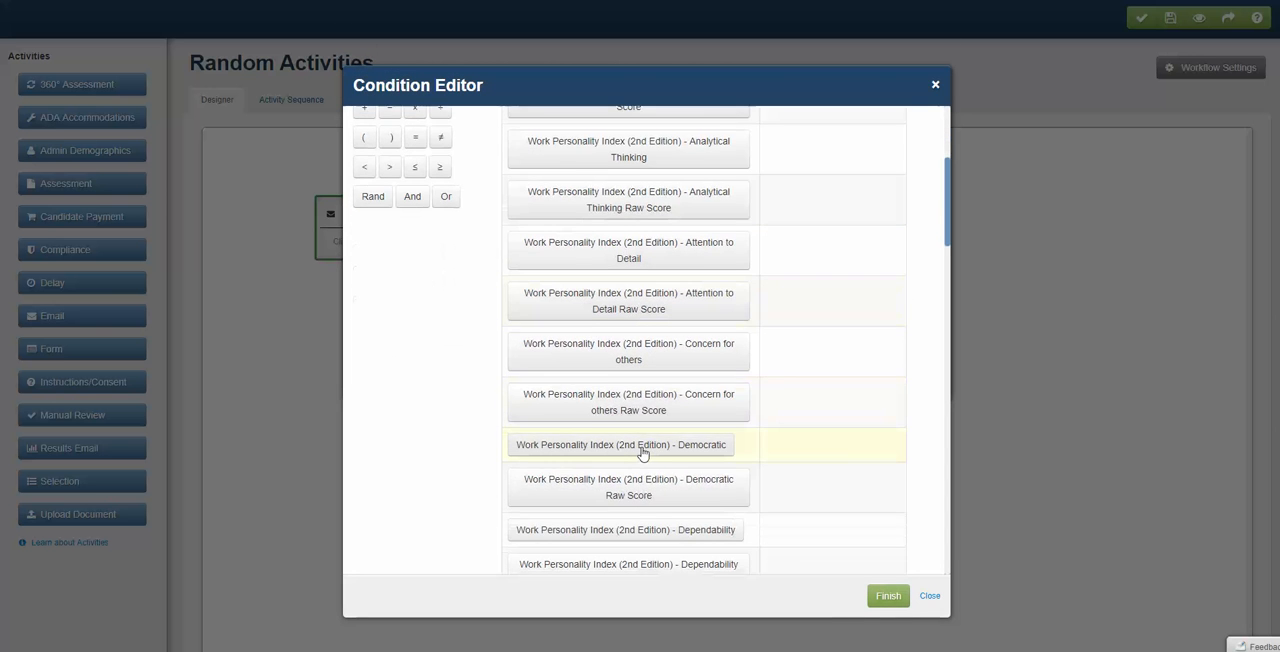
scroll(643, 452, down, 3)
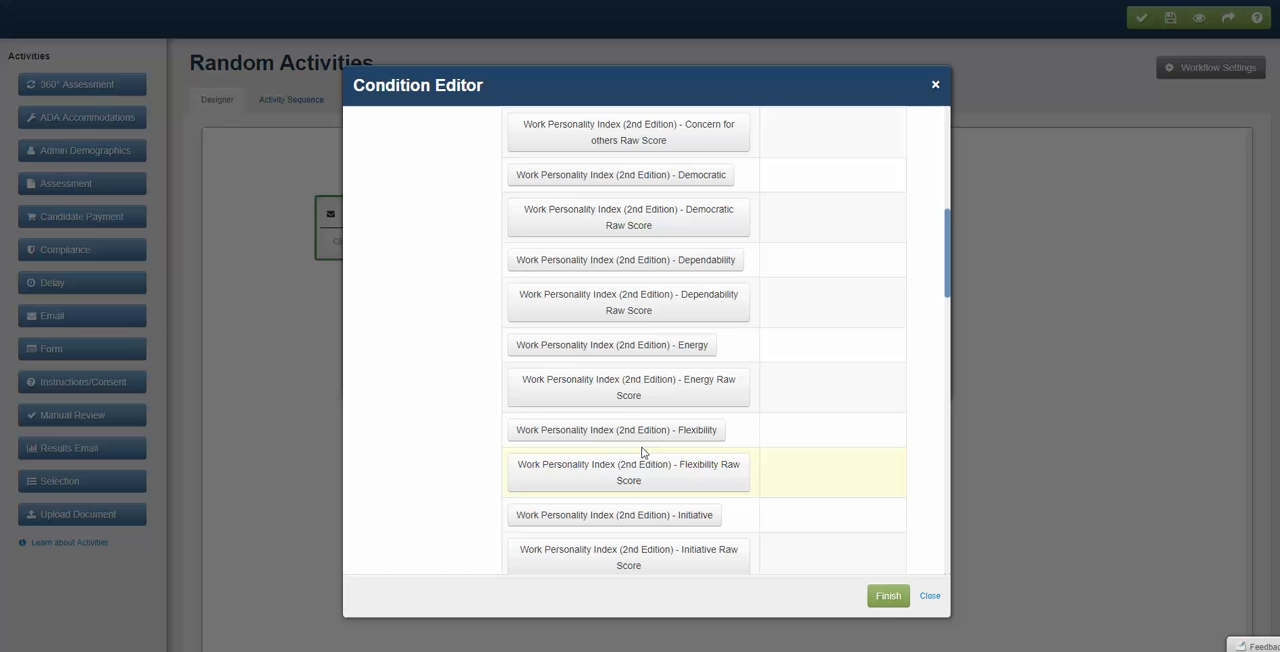
click(670, 405)
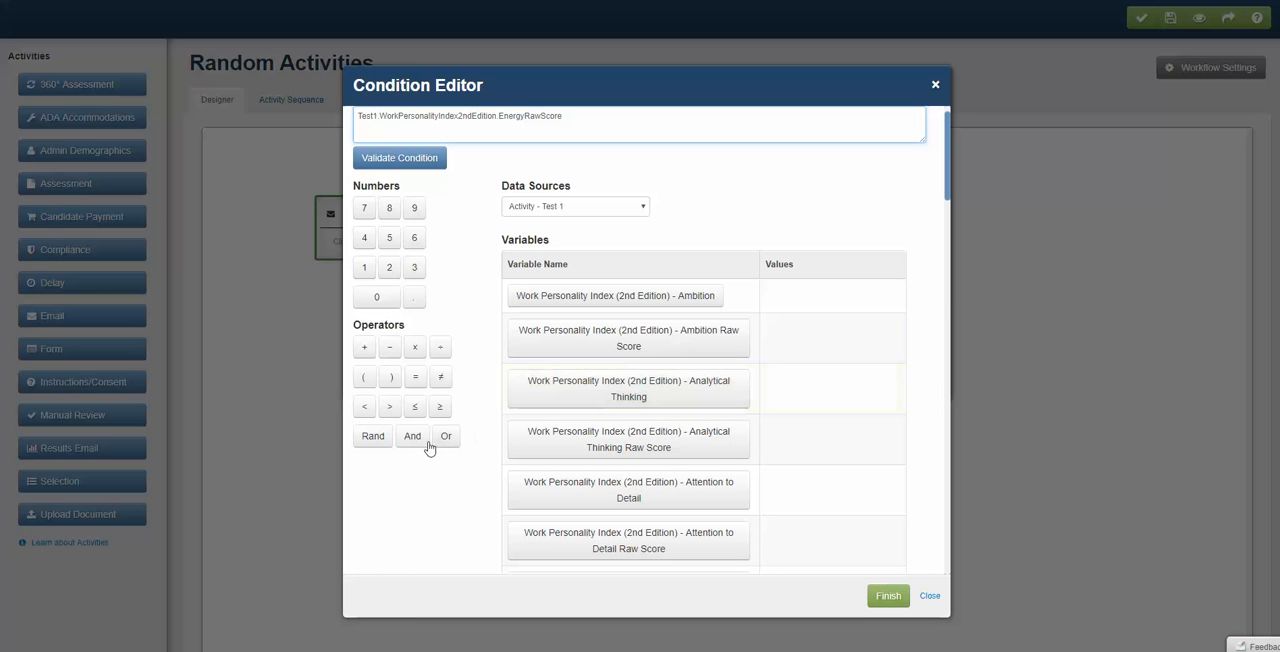
click(415, 406)
click(376, 297)
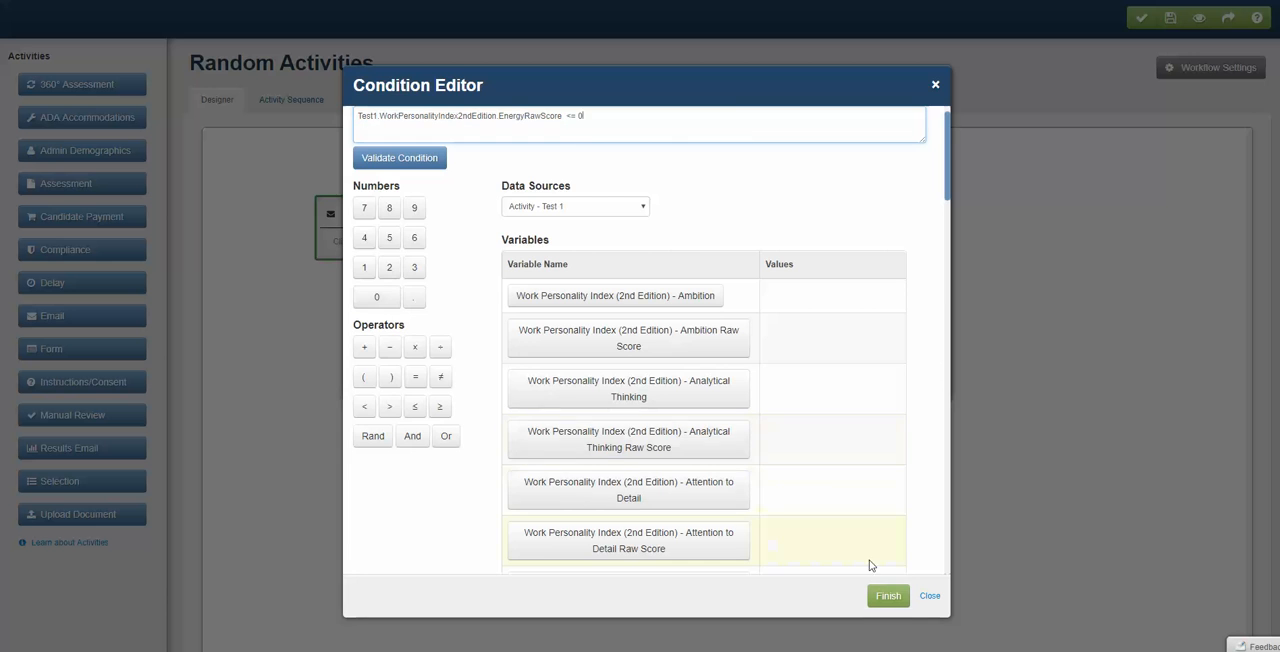
click(887, 595)
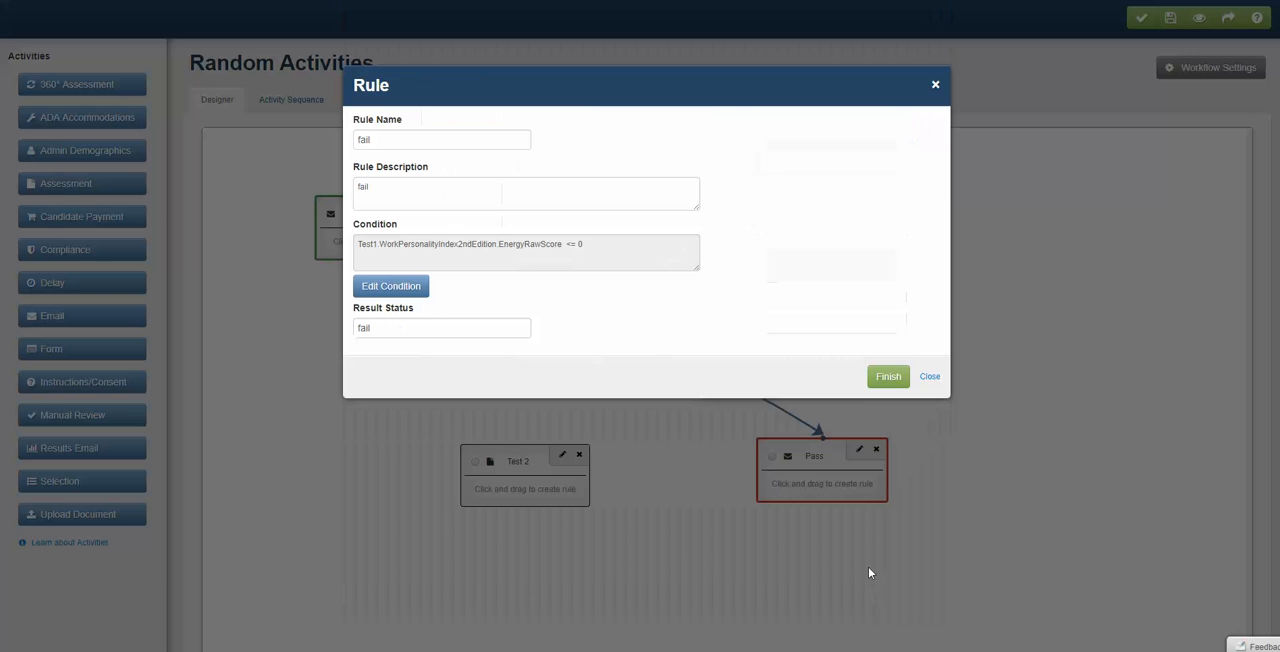
click(887, 377)
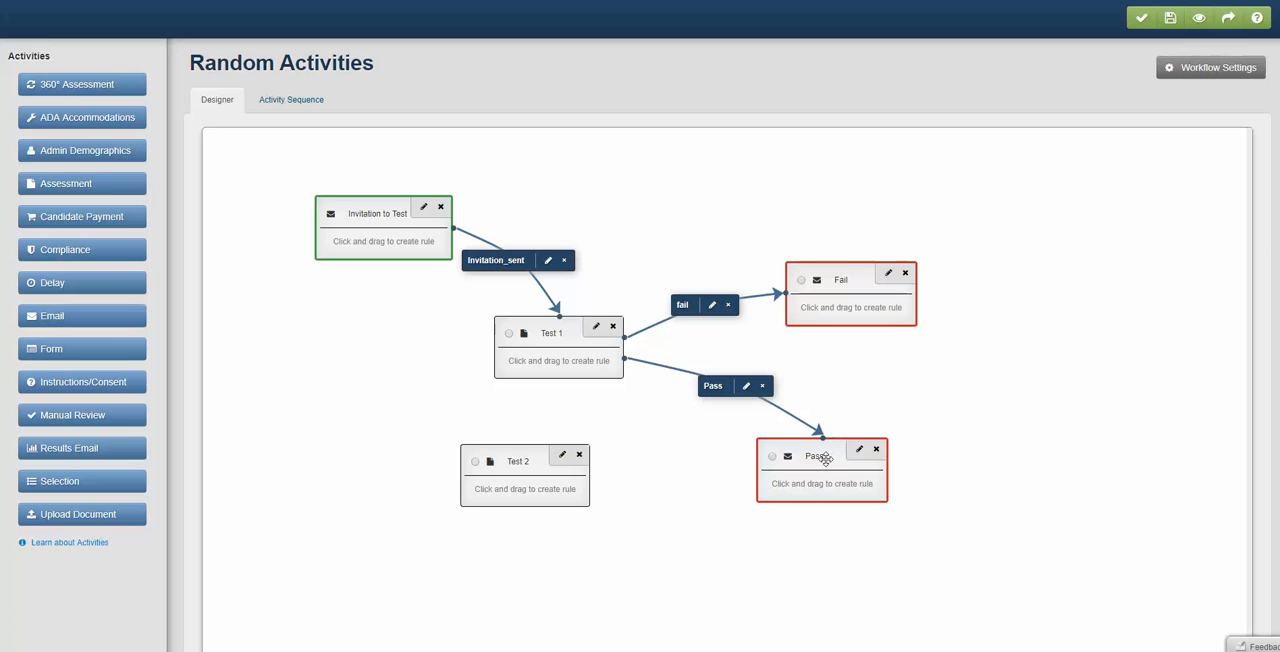
- Align the blocks by moving Pass up and right below Fail, and Test 2 directly below Test 1
drag(823, 457, 857, 437)
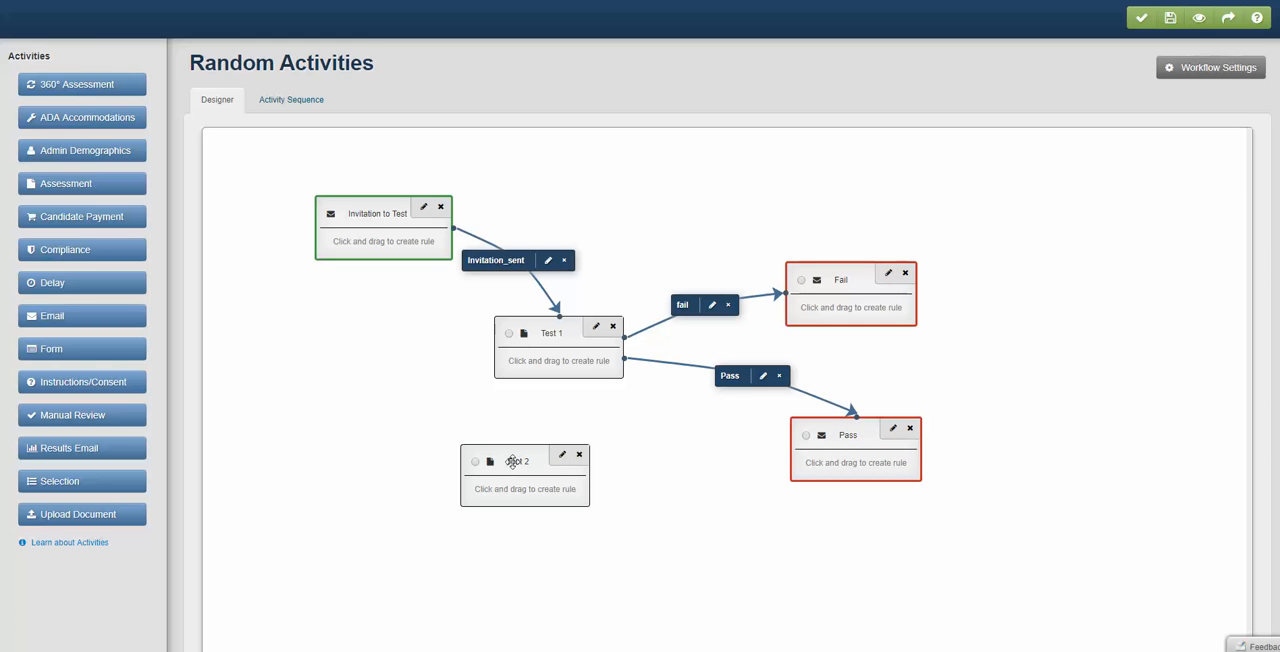
drag(512, 461, 547, 458)
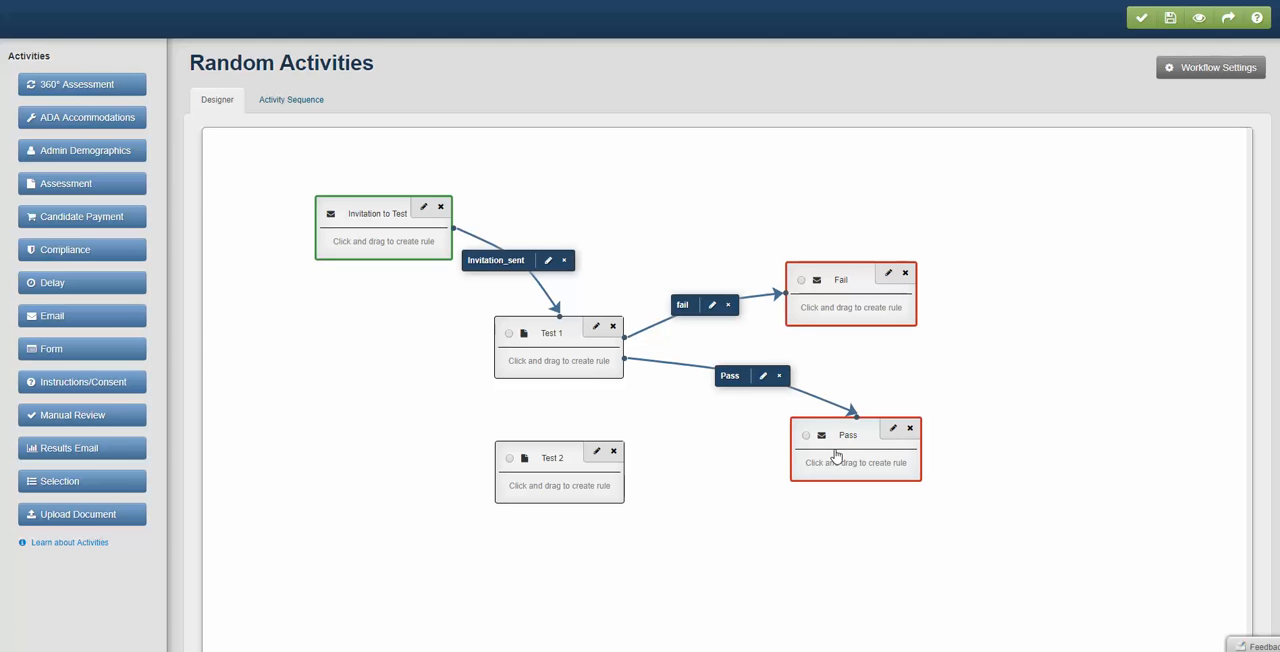
- Delete the Pass rule that connects Test 1 to the Pass email
click(781, 379)
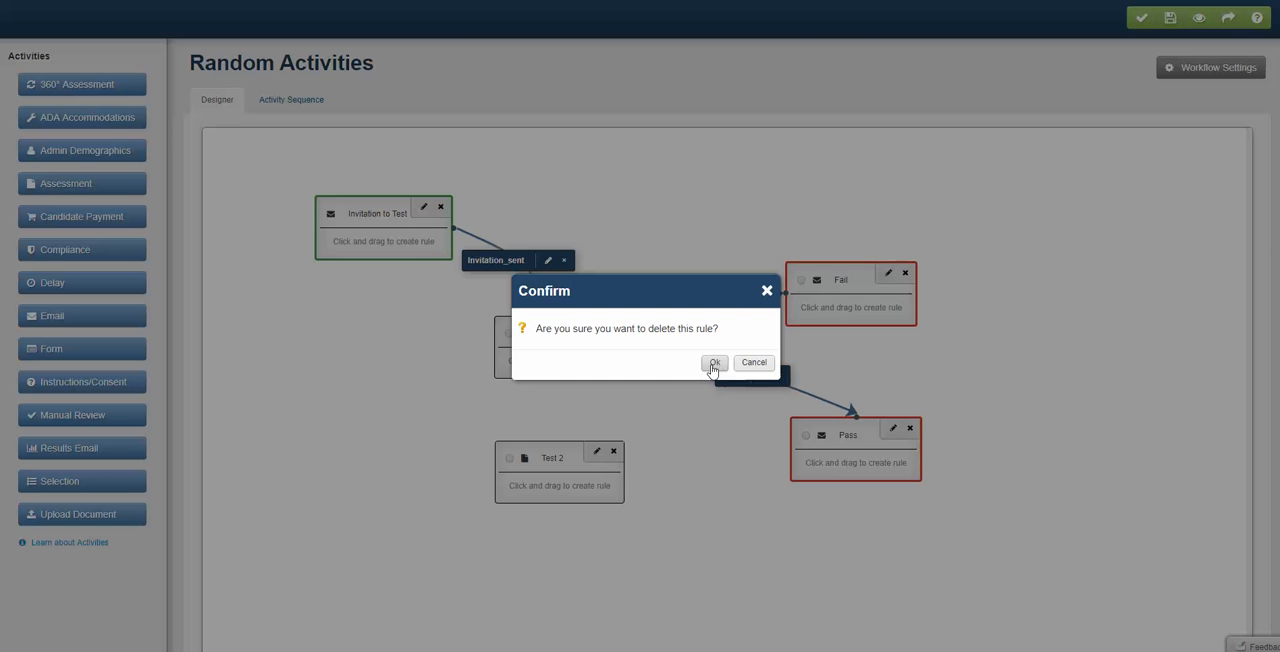
click(712, 363)
- Draw a rule from Test 1 to Test 2 with "Pass" as its name, description and result status
drag(559, 364, 574, 489)
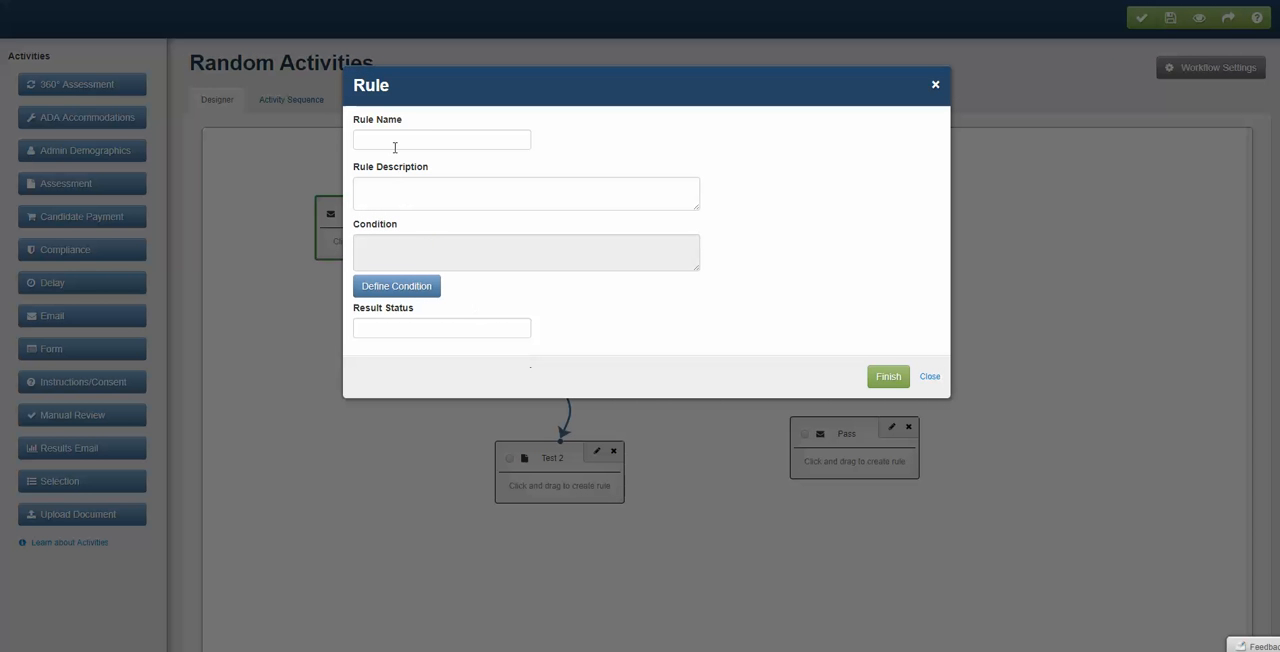
click(395, 144)
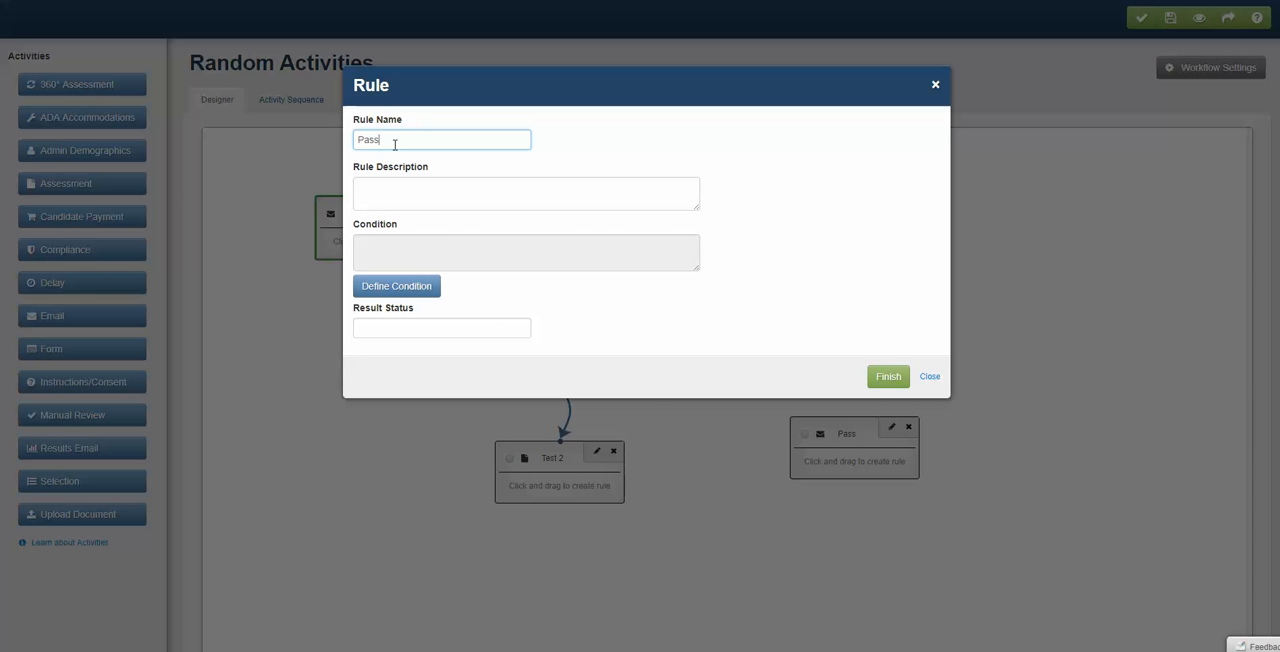
key(ctrl+a)
click(389, 197)
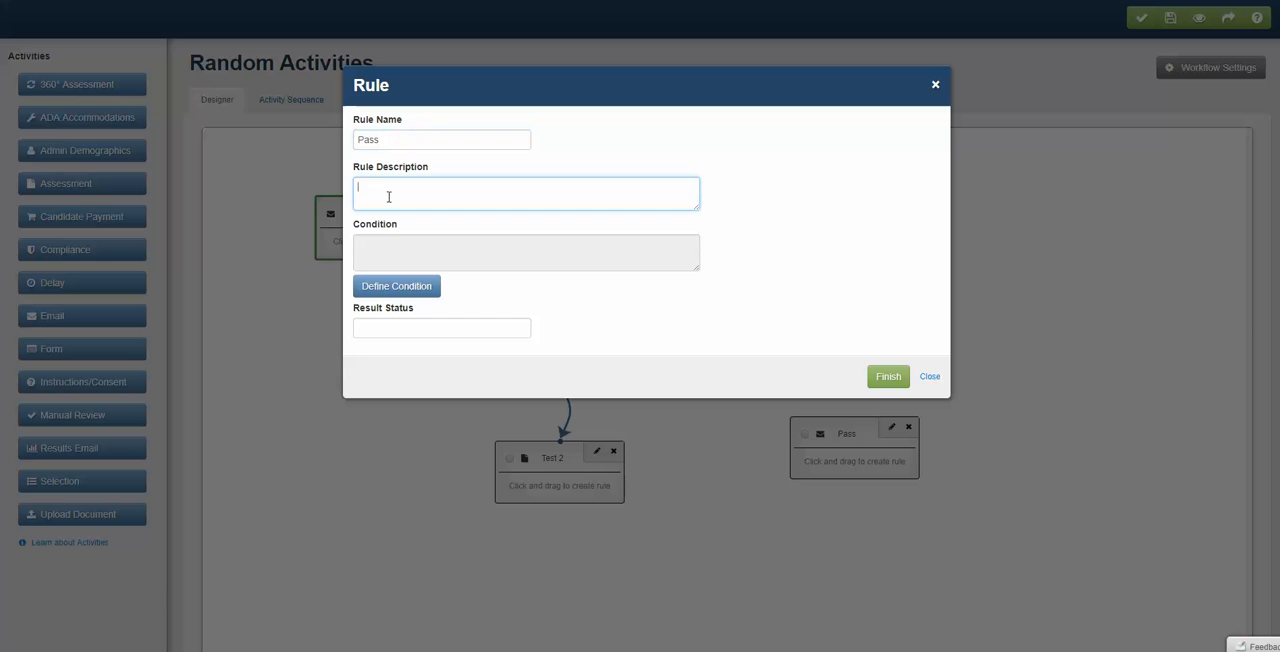
click(405, 334)
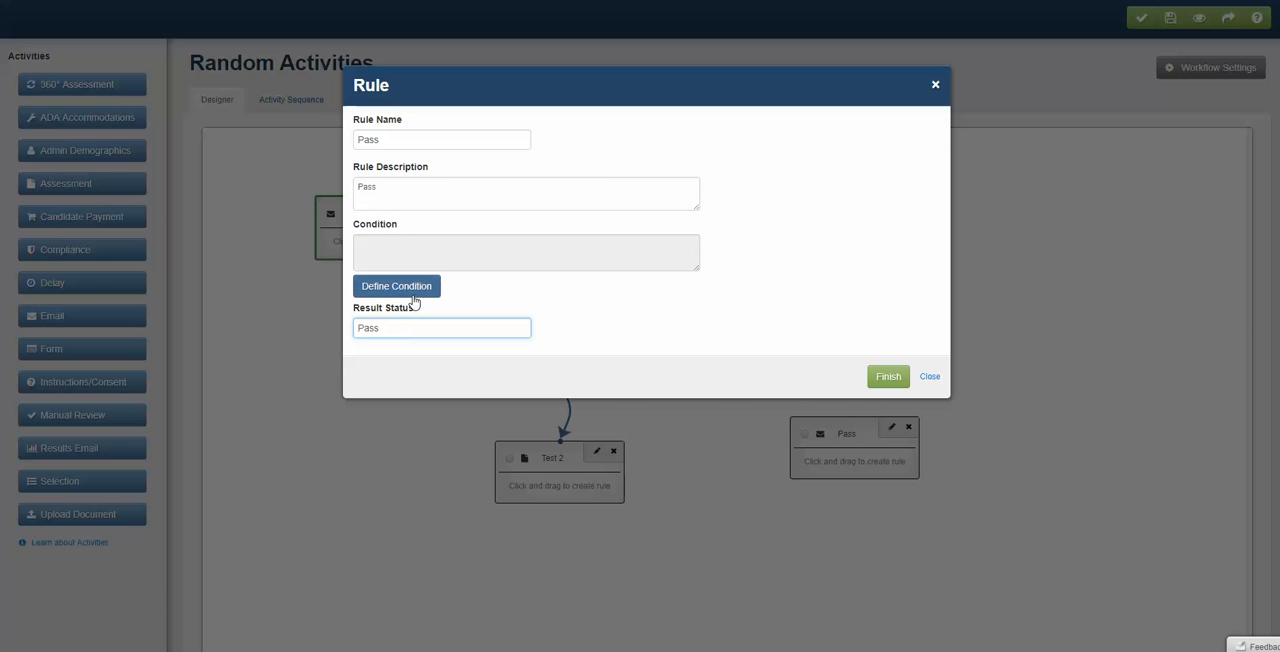
- Define the Test 1 to Test 2 Pass rule's condition as Work Personality Index (2nd Edition) Energy Raw Score > 0 and finish the rule
click(411, 290)
scroll(721, 462, down, 5)
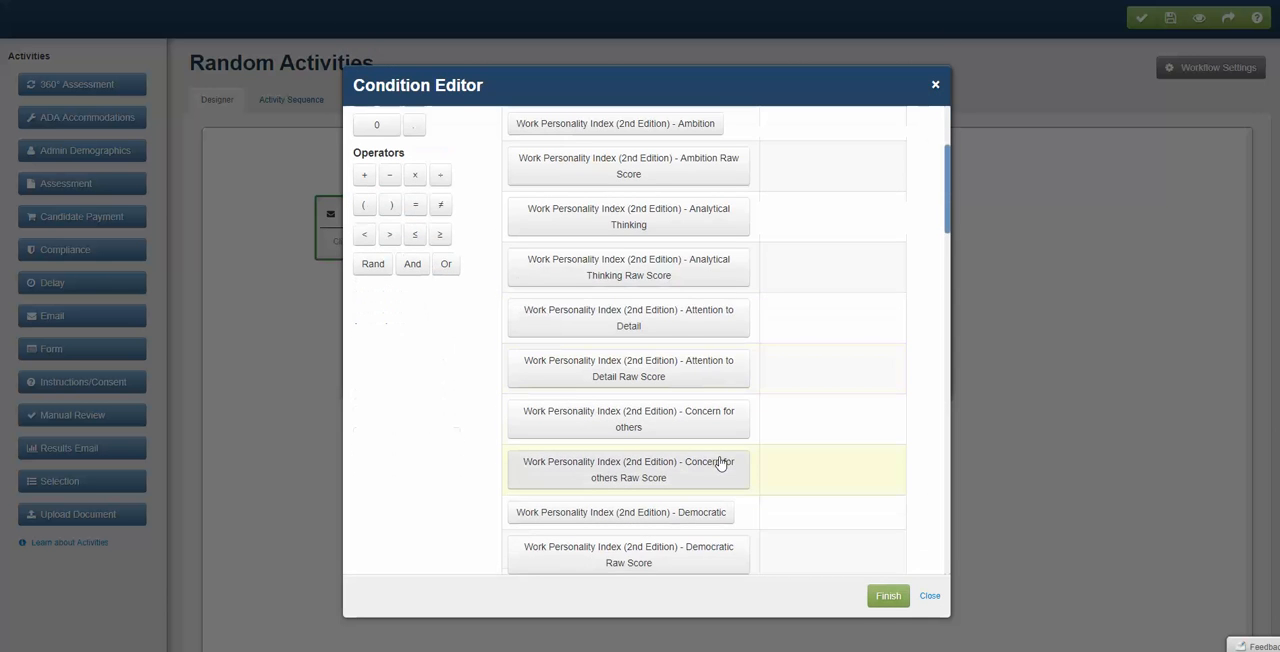
click(720, 455)
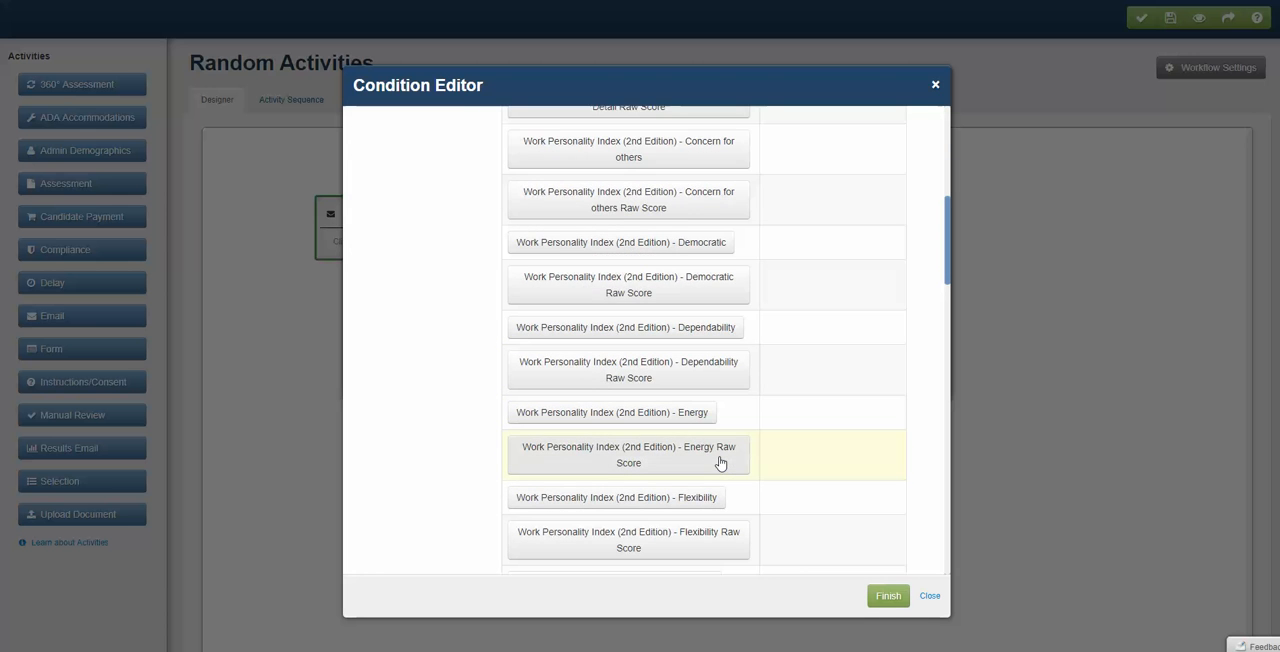
click(889, 596)
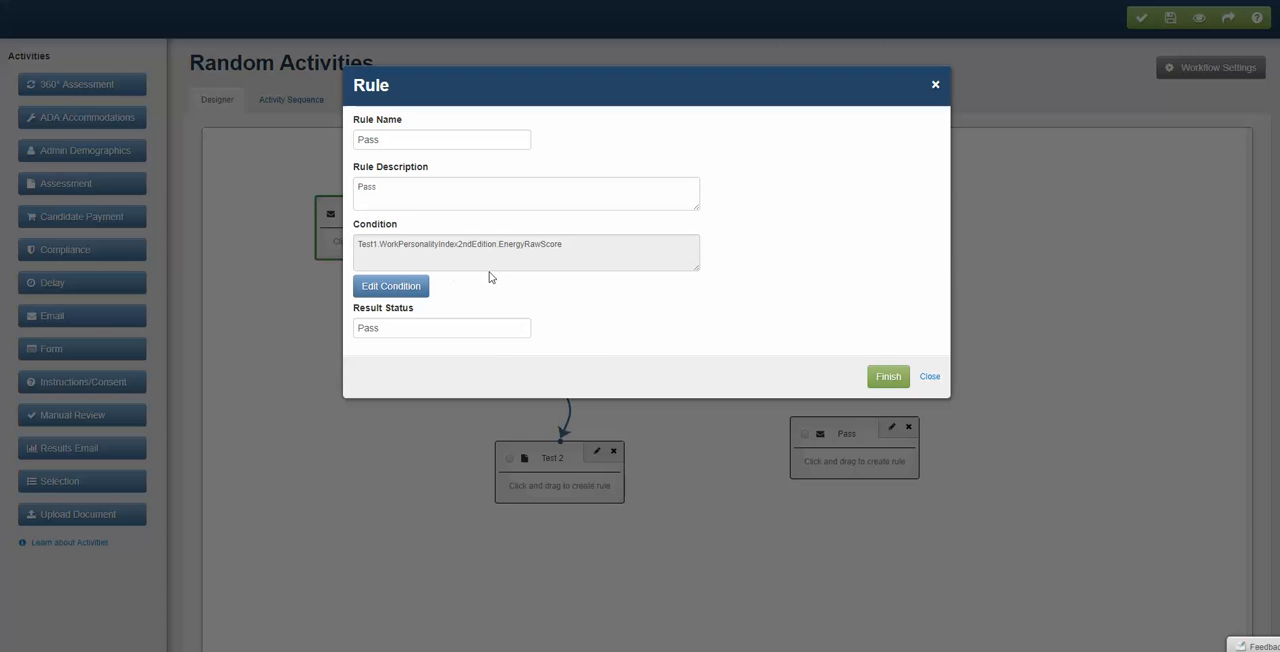
click(391, 287)
click(591, 145)
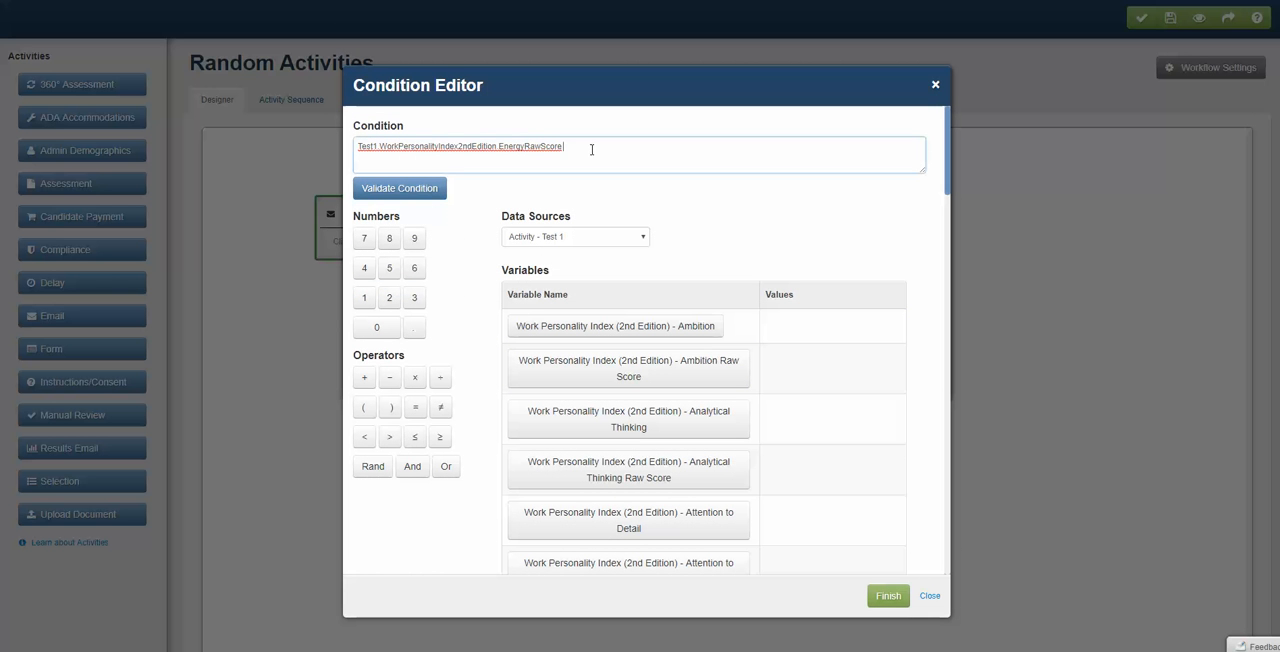
click(389, 437)
click(378, 297)
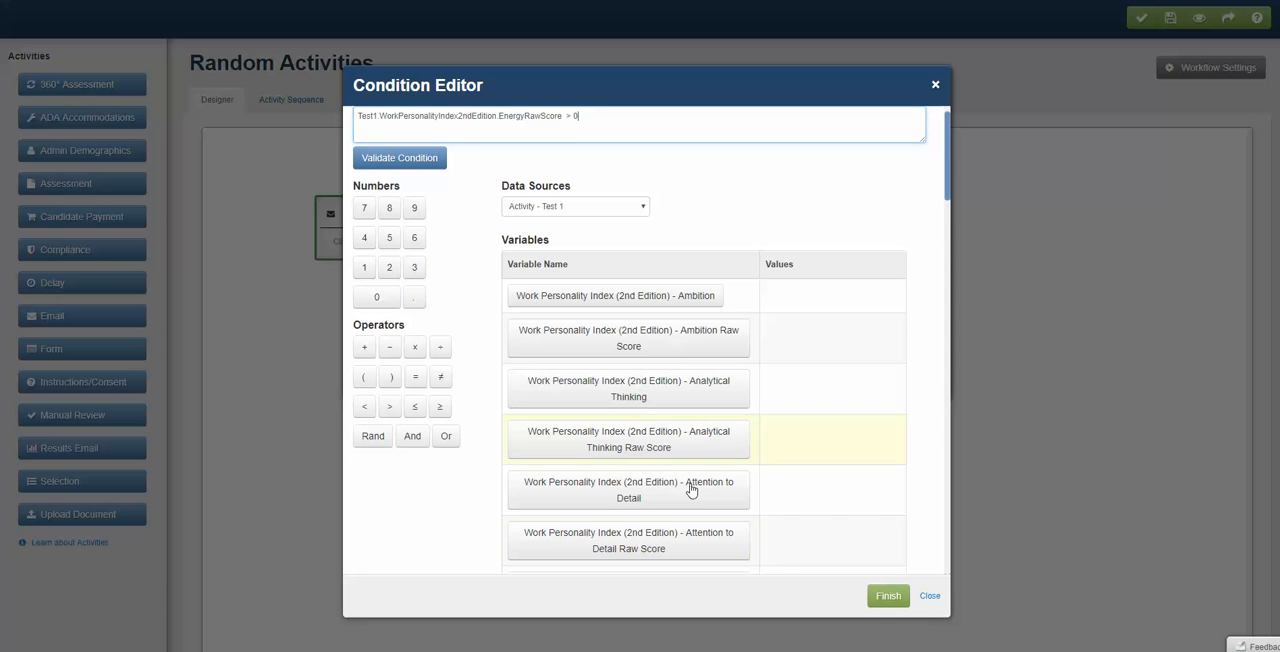
click(887, 598)
click(890, 377)
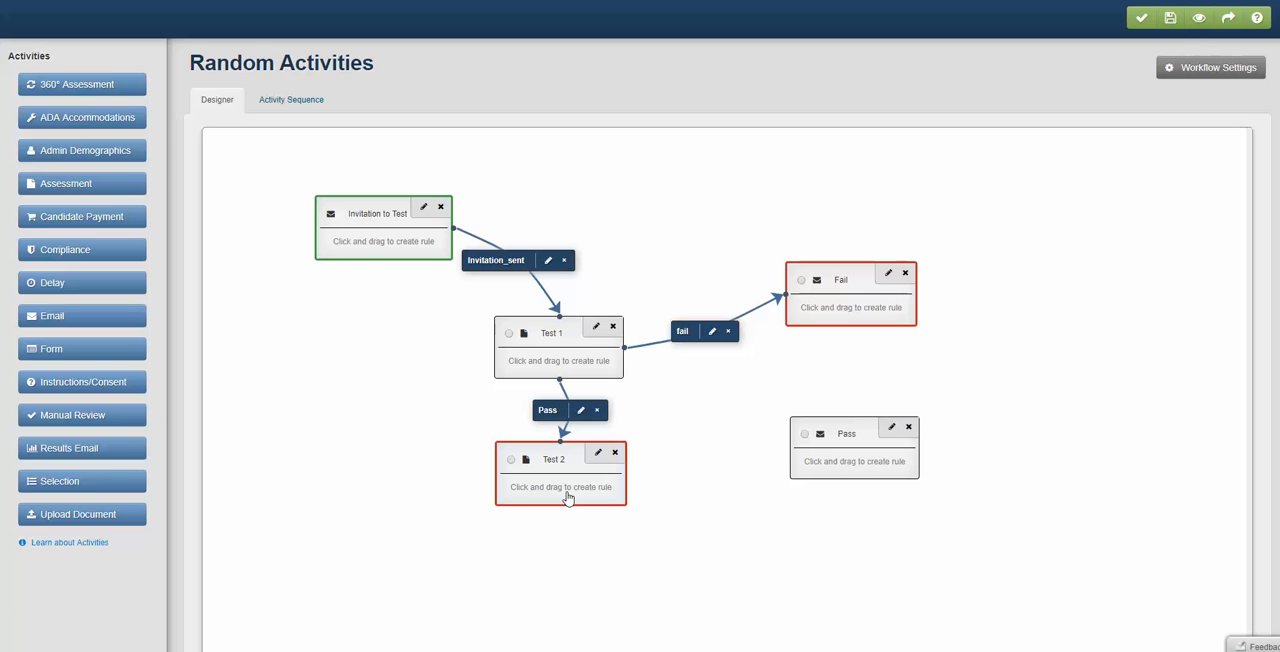
- Draw a rule from Test 2 to the Fail email with "Fail" as its name, description and result status
drag(567, 497, 811, 297)
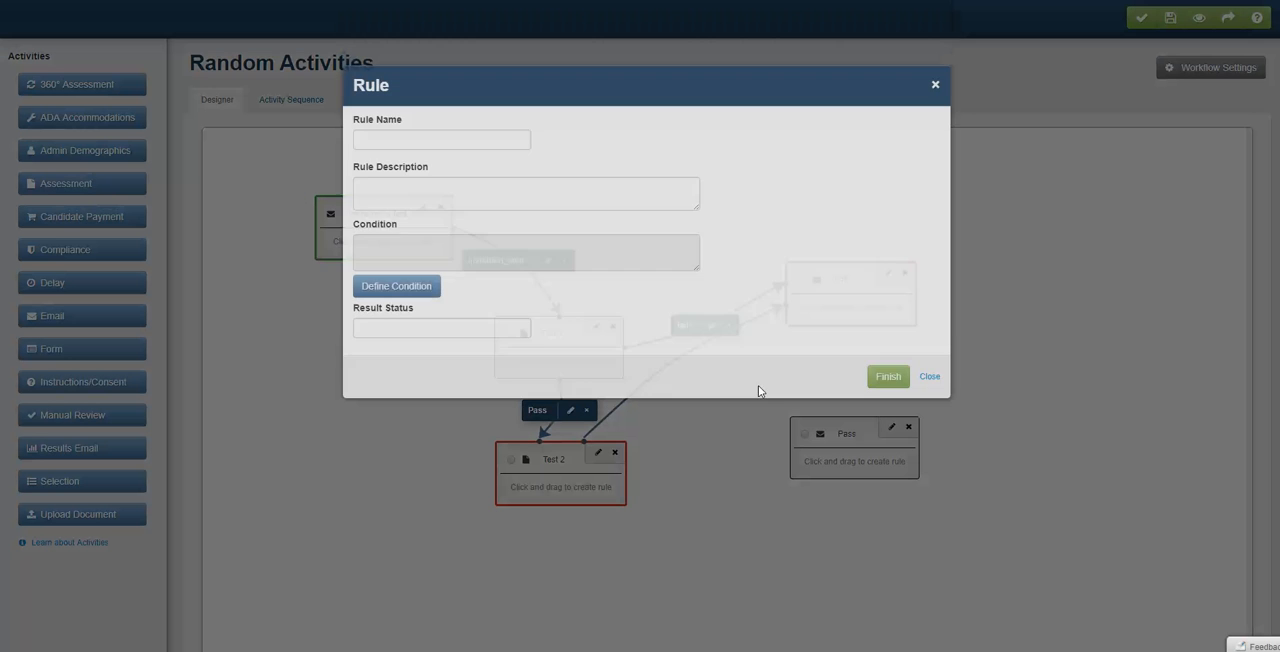
click(409, 141)
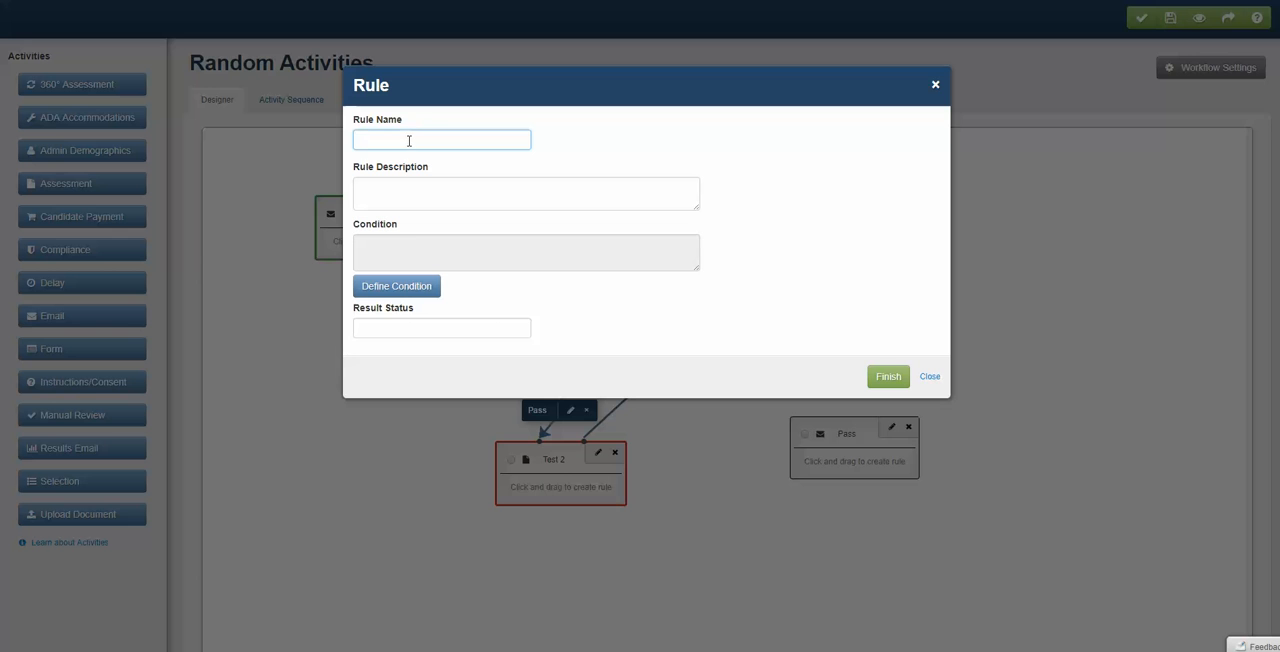
text(Fa)
drag(409, 141, 323, 126)
key(ctrl+c)
click(381, 200)
key(ctrl+v)
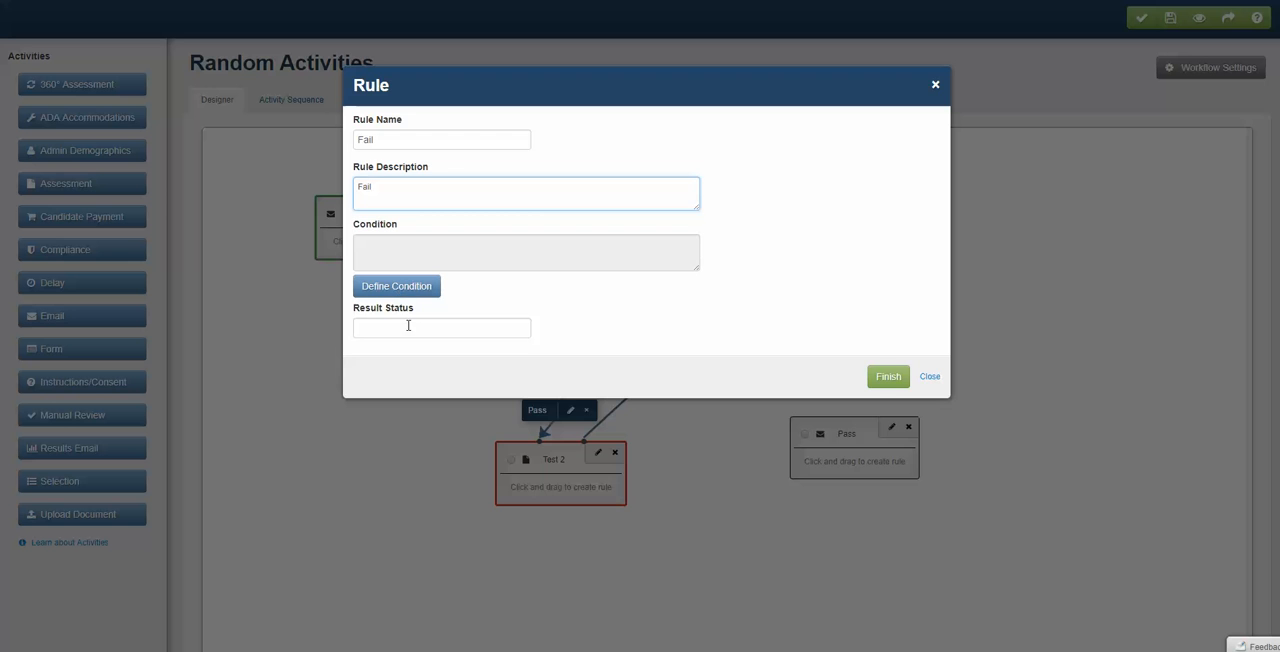
click(408, 327)
key(ctrl+v)
- Define the new Fail rule's condition as Test 2's Demonstration RAWSCORE < 0 and finish the rule
click(416, 292)
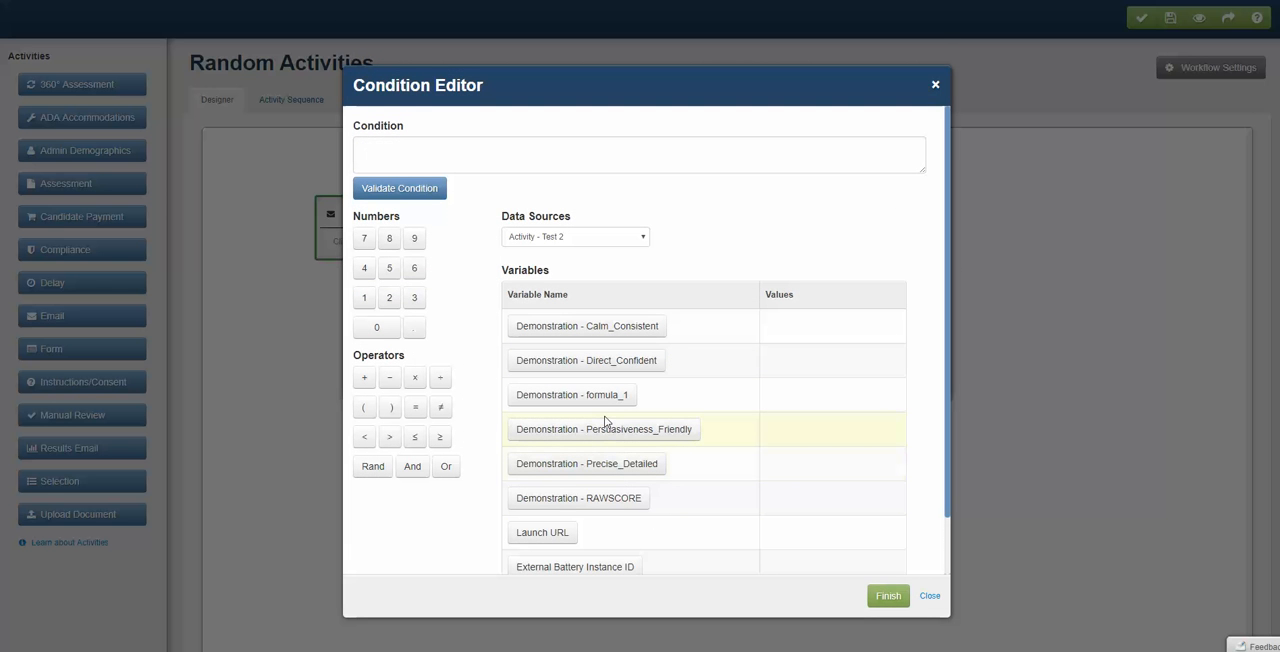
scroll(603, 420, down, 2)
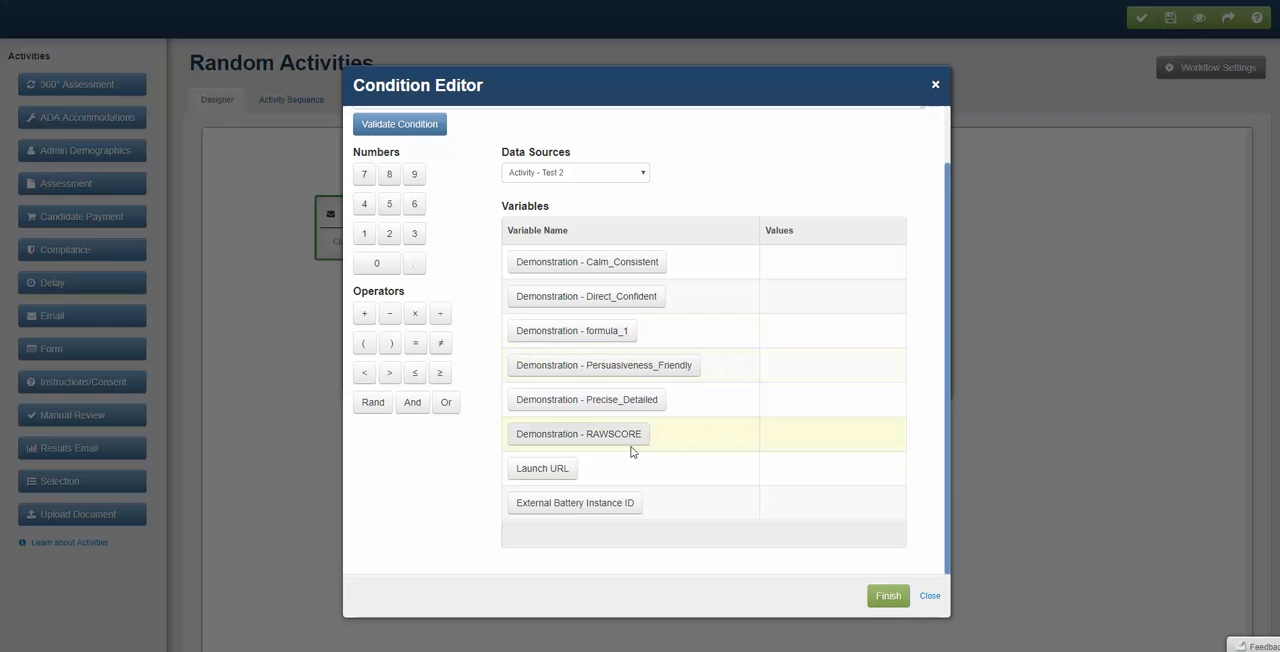
click(621, 438)
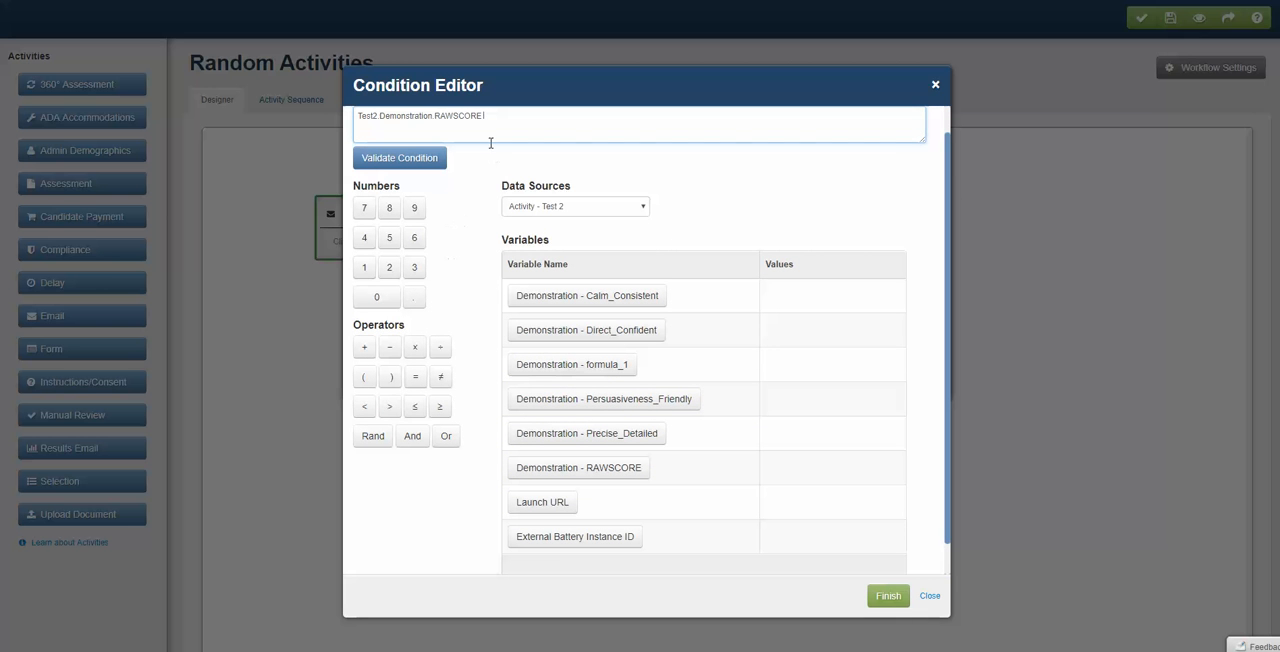
click(365, 407)
click(381, 298)
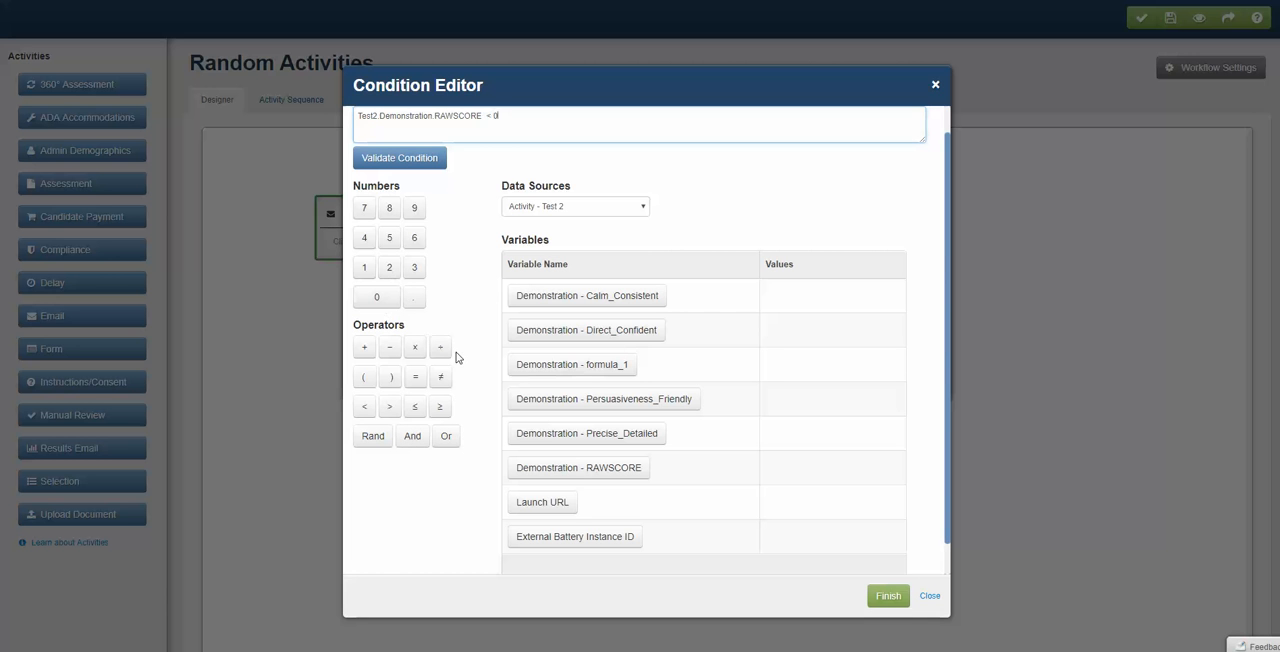
click(889, 597)
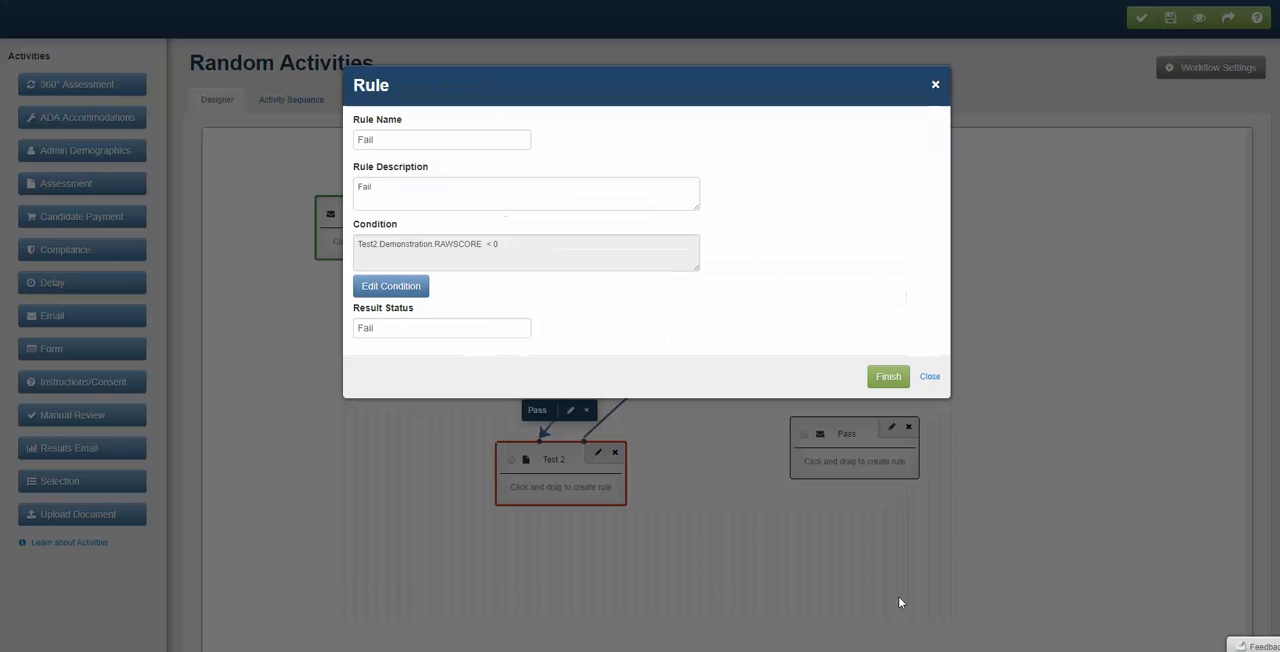
click(888, 334)
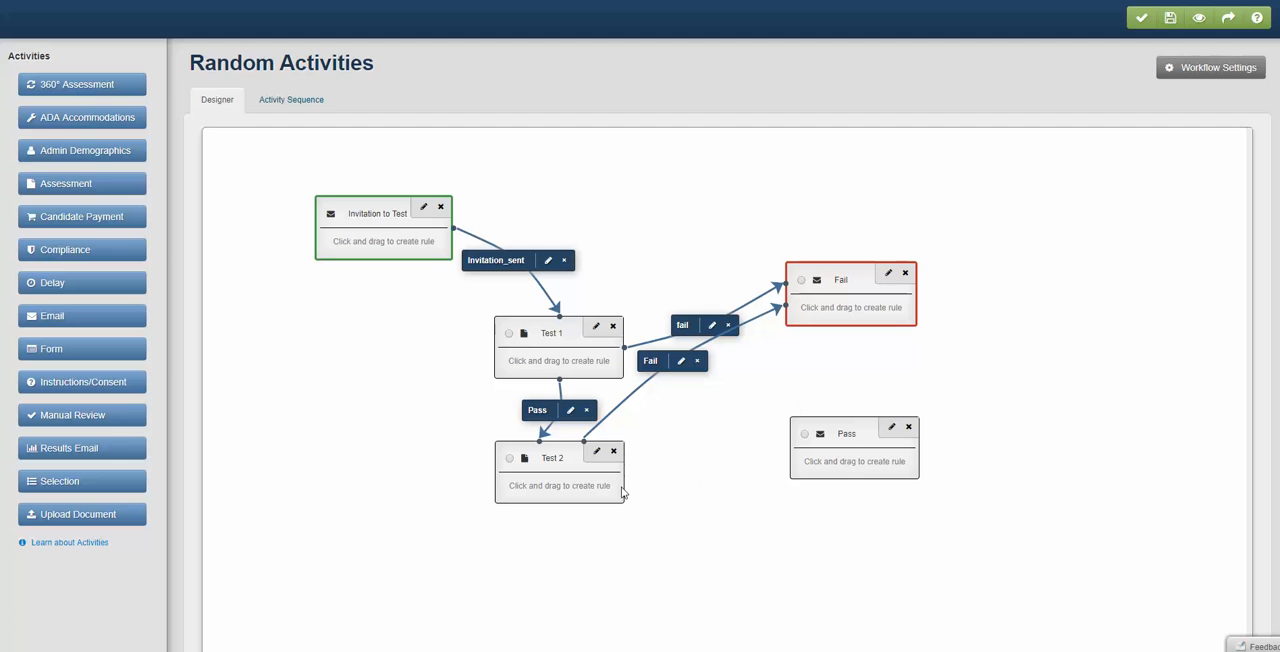
- Draw a rule from Test 2 to the Pass email with the condition Test 2's Demonstration RAWSCORE > 0
drag(621, 492, 857, 470)
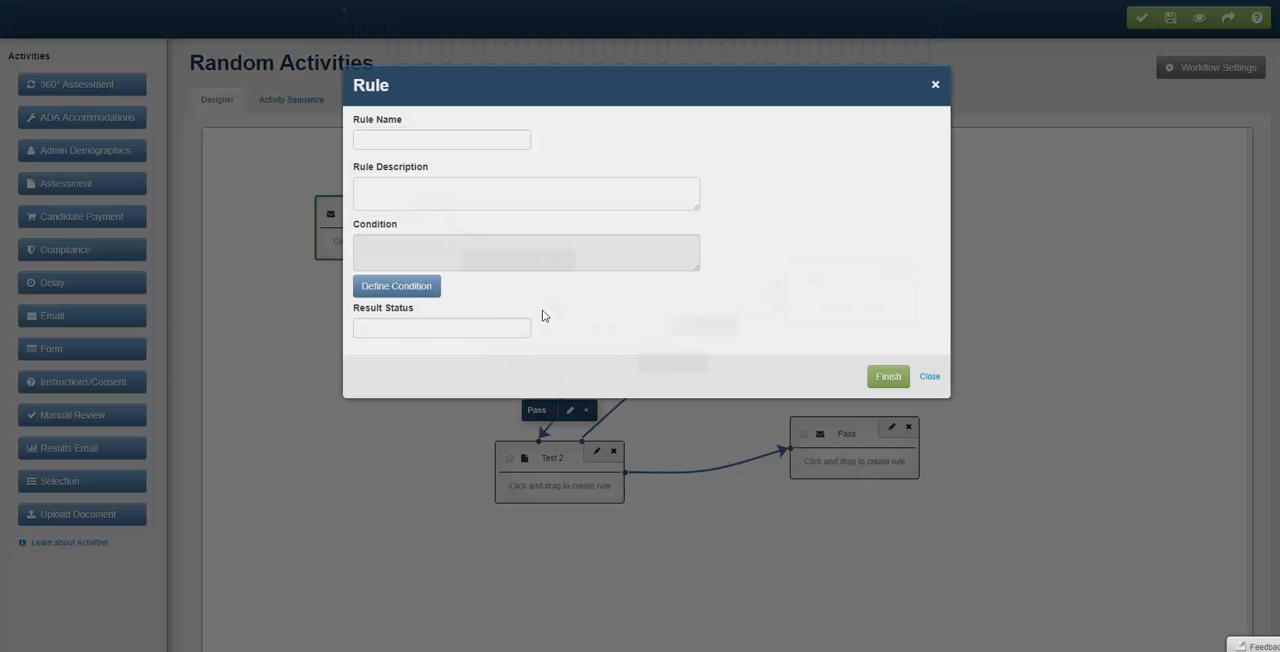
click(426, 290)
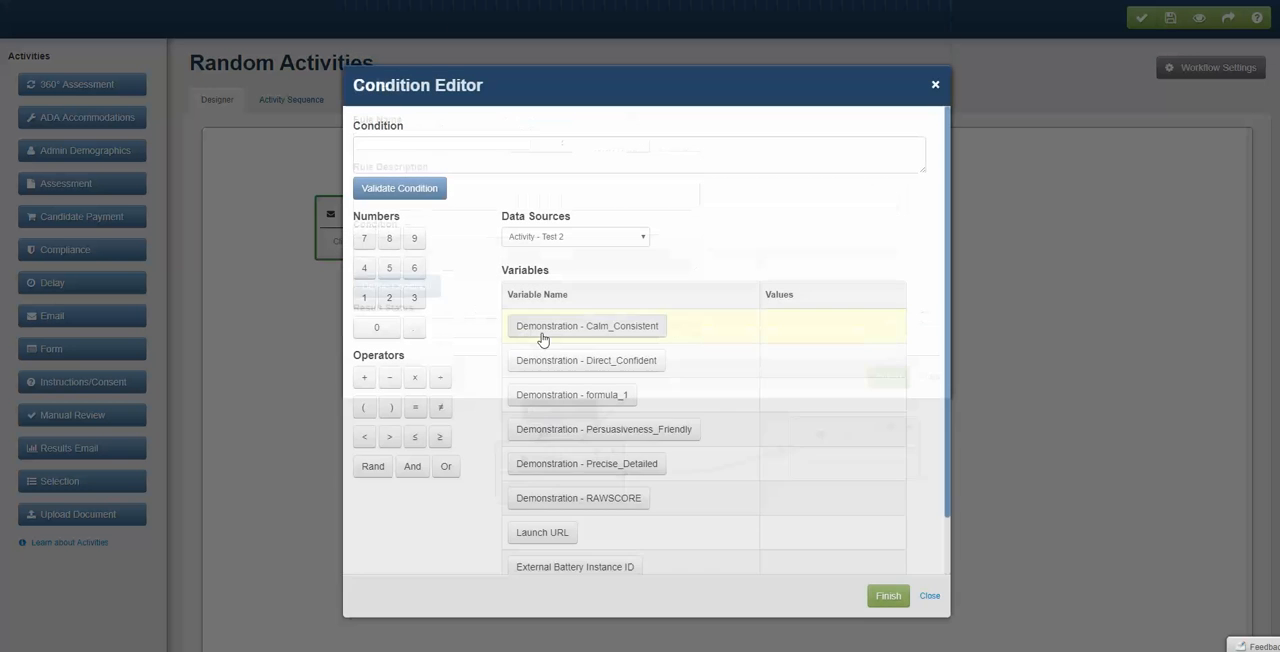
click(620, 498)
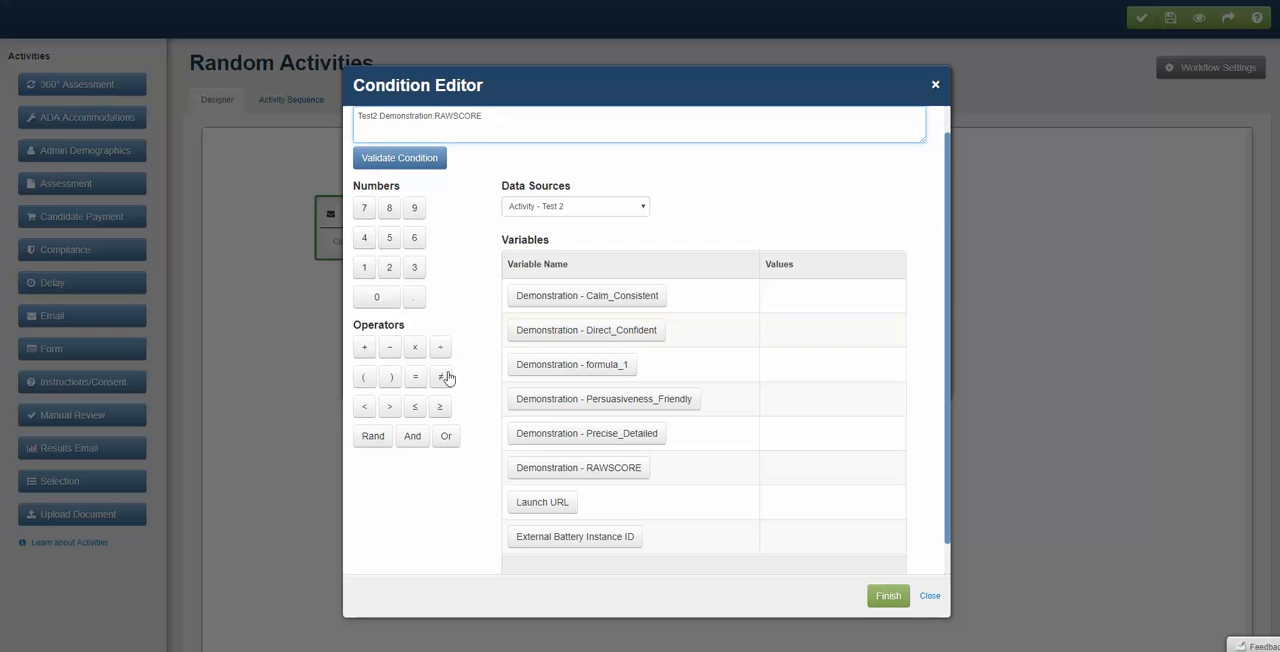
click(390, 407)
click(388, 300)
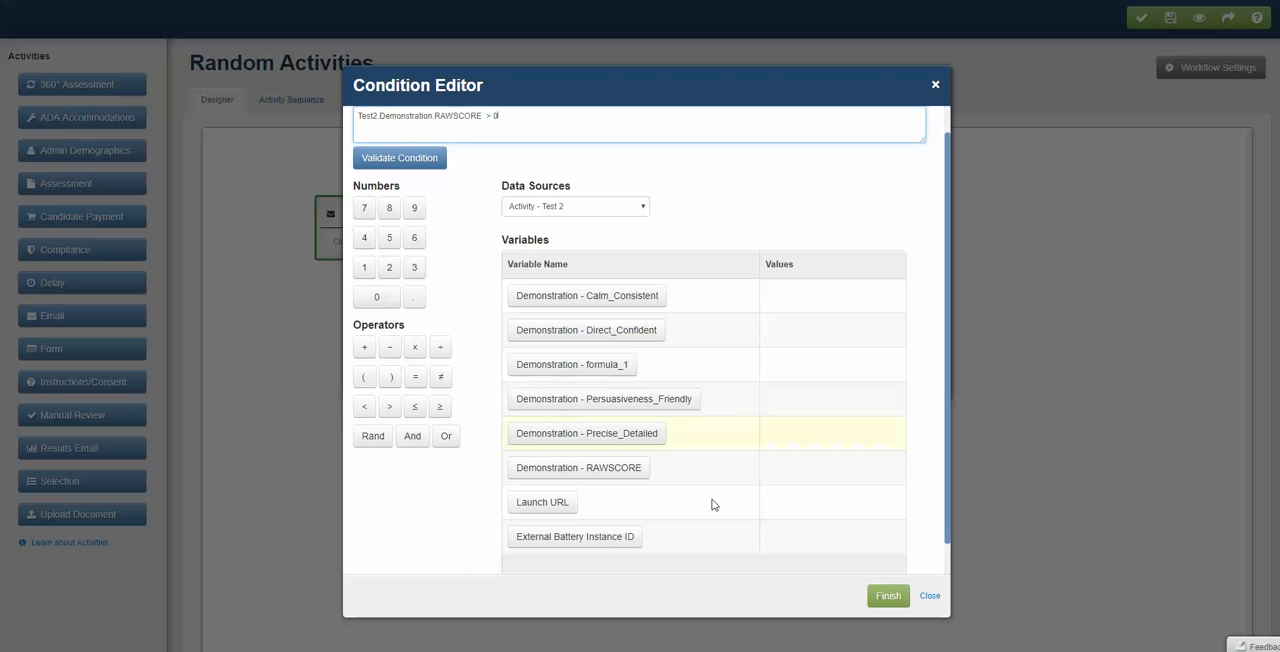
click(888, 596)
- Enter "Pass" as the rule's name, description and result status, and finish the rule
click(410, 140)
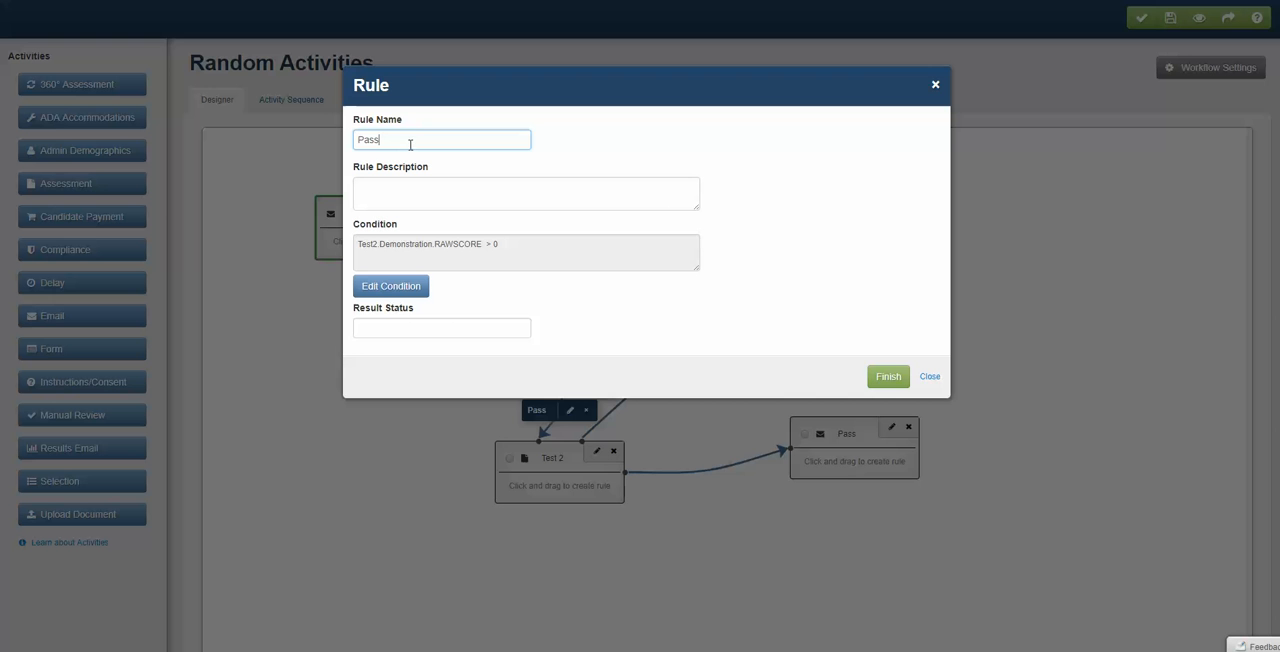
drag(410, 145, 240, 143)
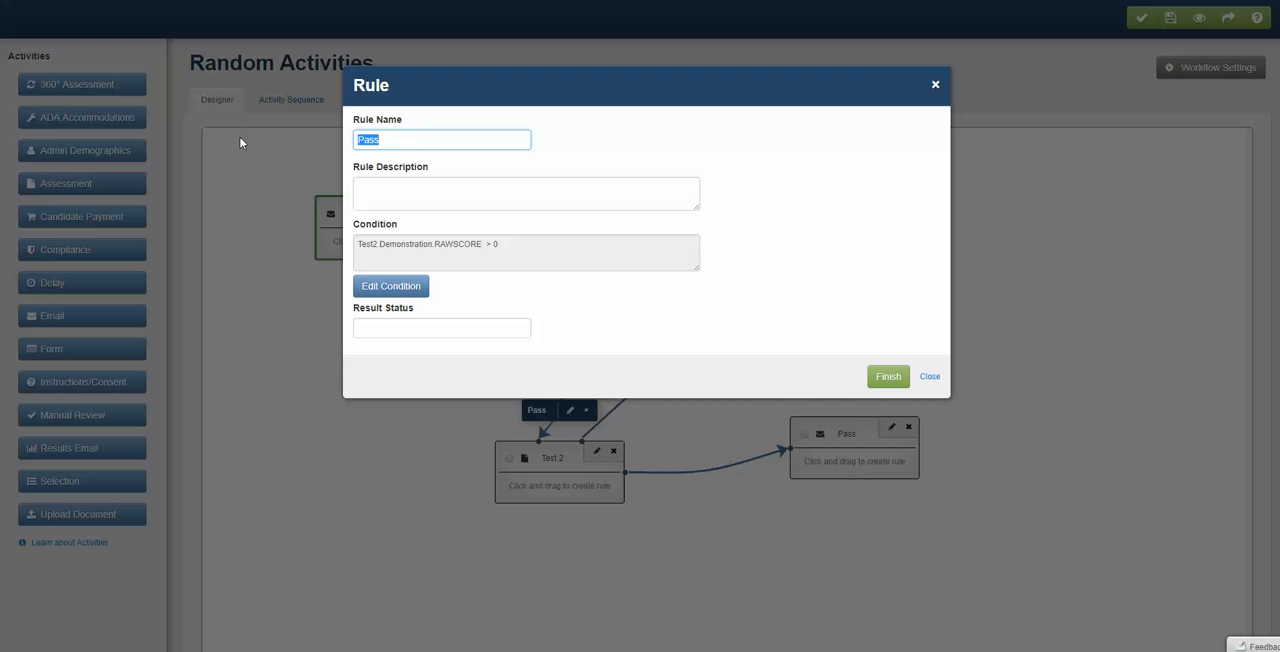
click(393, 193)
key(ctrl+v)
click(421, 321)
key(ctrl+v)
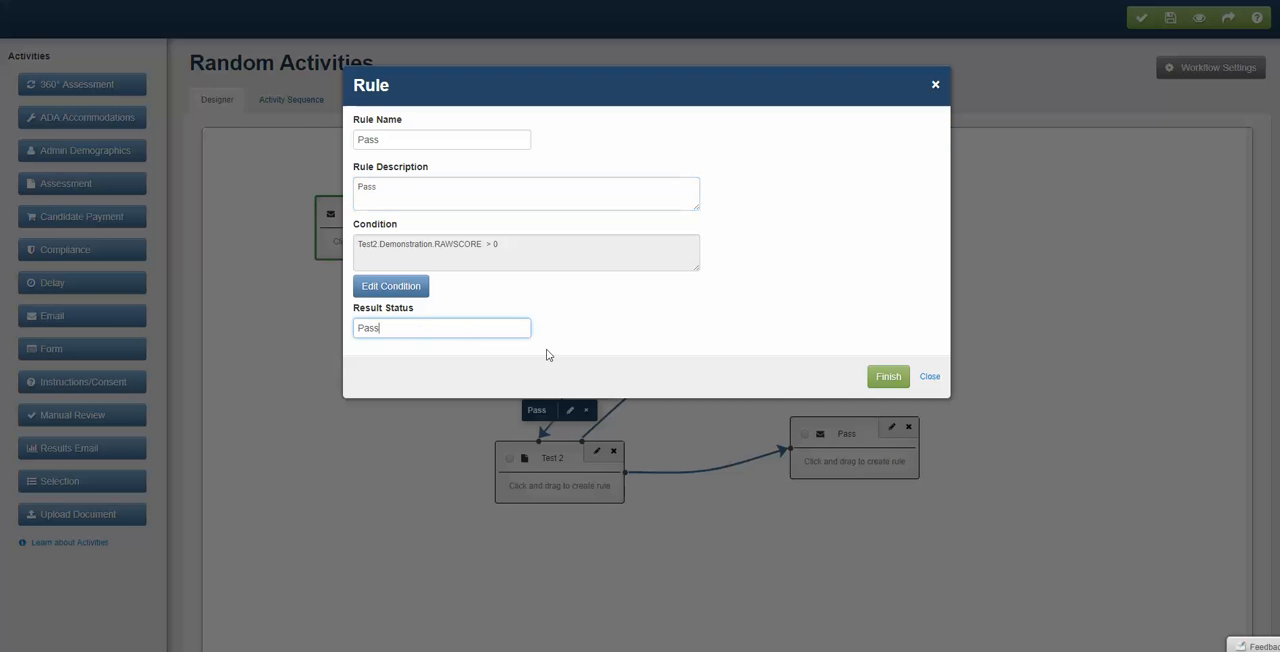
click(886, 377)
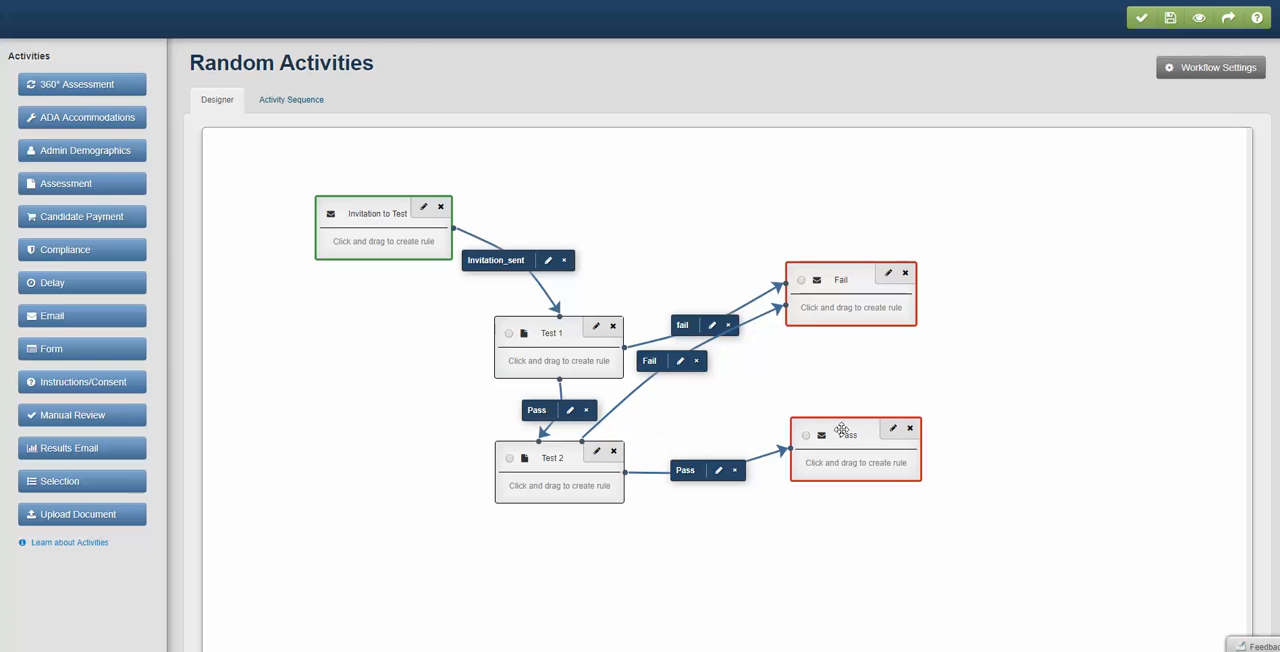
- Spread out the blocks: Pass lower right, Fail upper right, Test 1 and Test 2 further left, and Invitation to Test slightly up and left
drag(856, 432, 886, 478)
drag(830, 268, 896, 250)
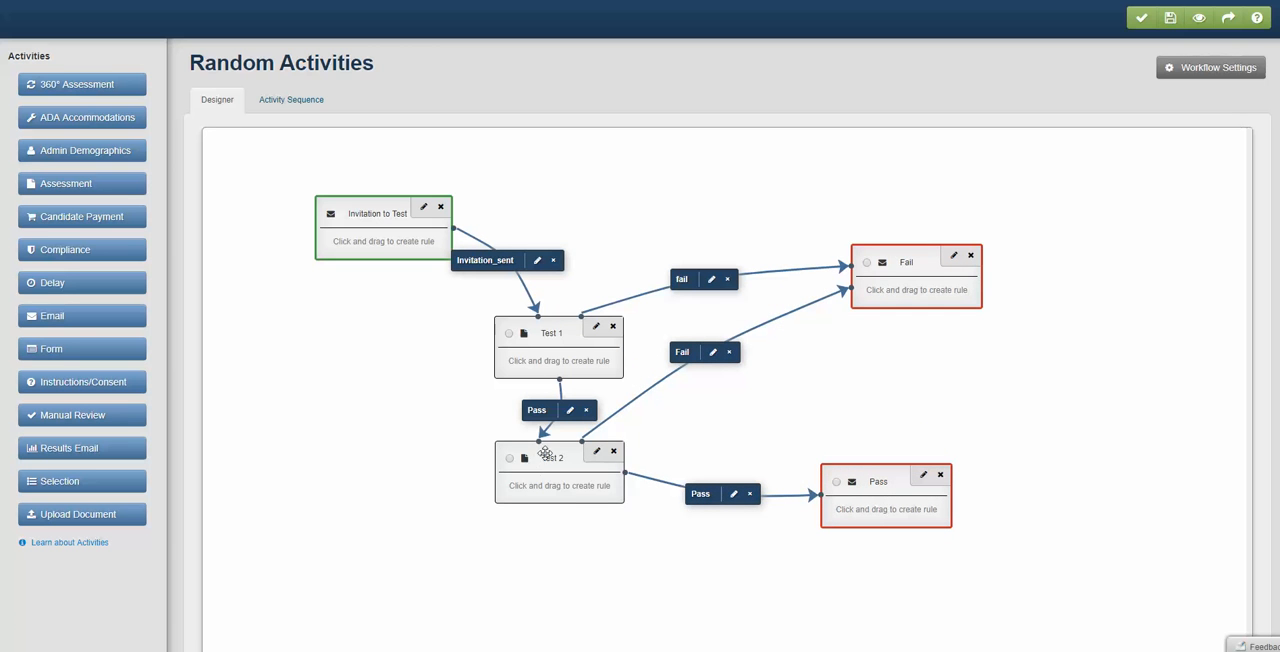
drag(543, 452, 464, 484)
drag(538, 334, 414, 347)
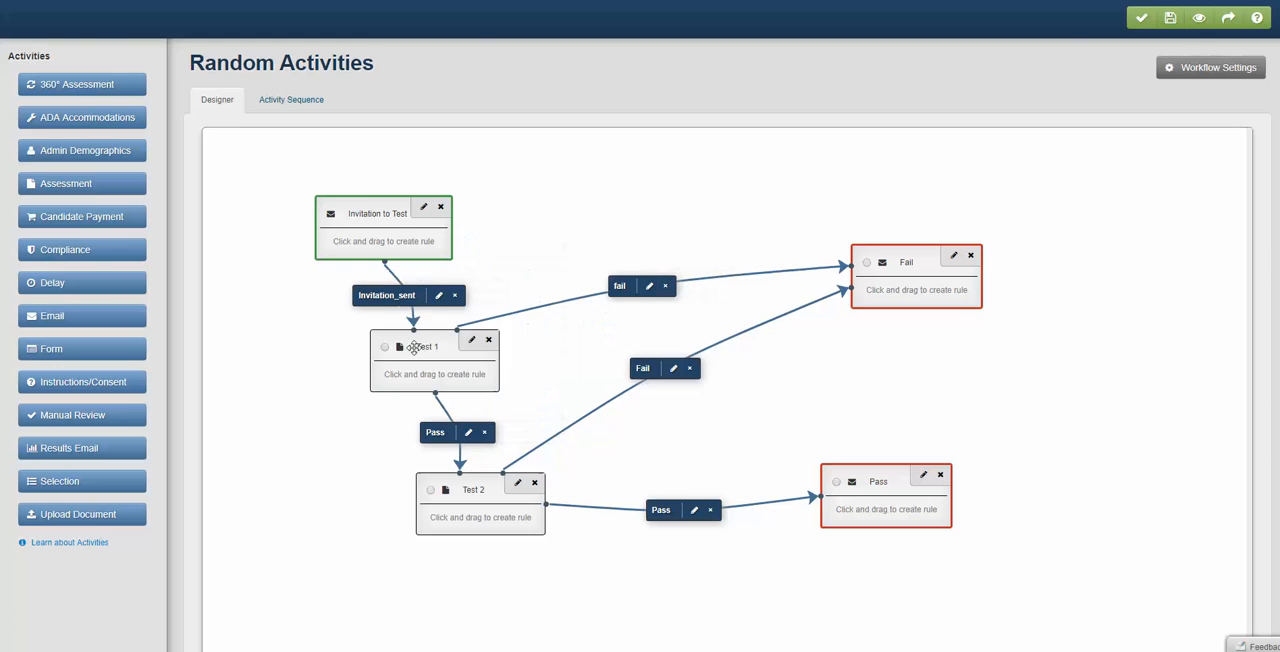
drag(364, 214, 350, 190)
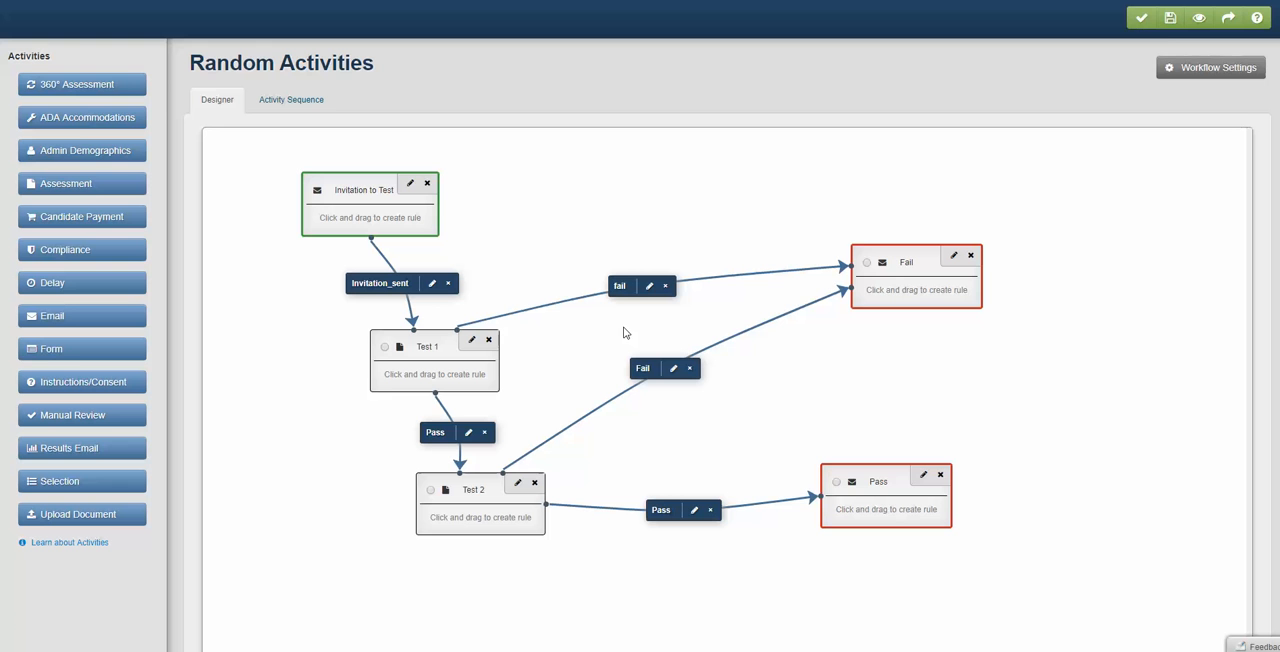
- Validate the Random Activities workflow and save it, dismissing the notices
click(1139, 27)
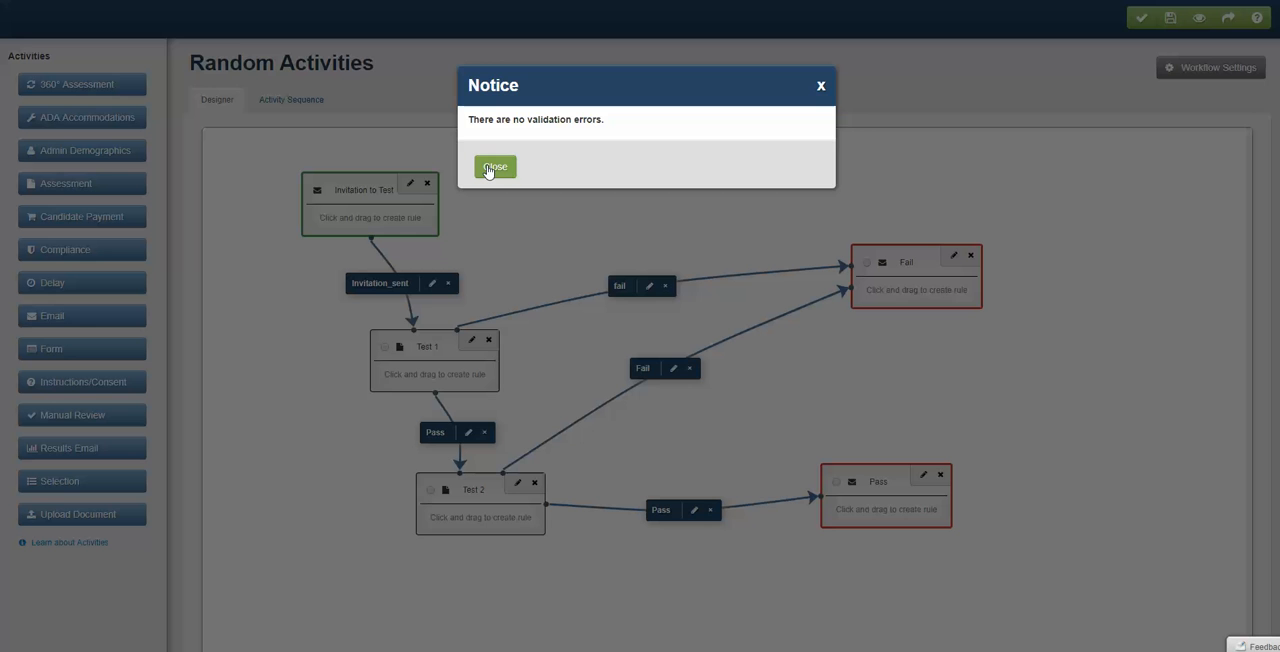
click(492, 169)
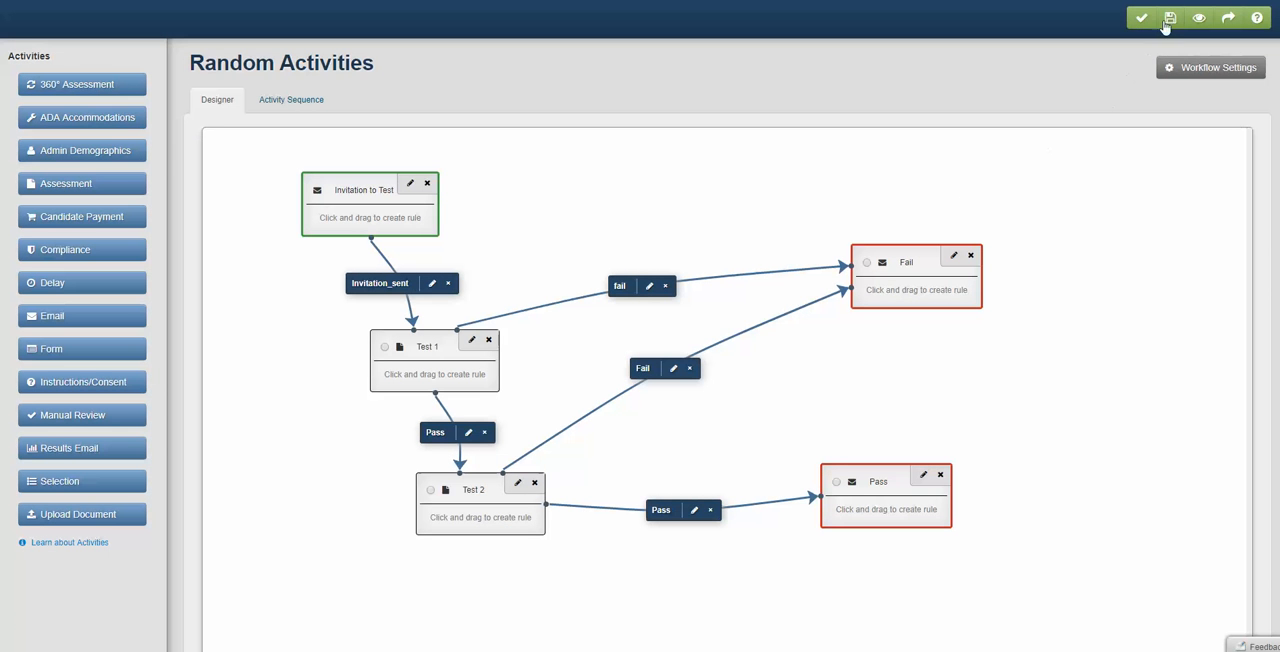
click(1168, 18)
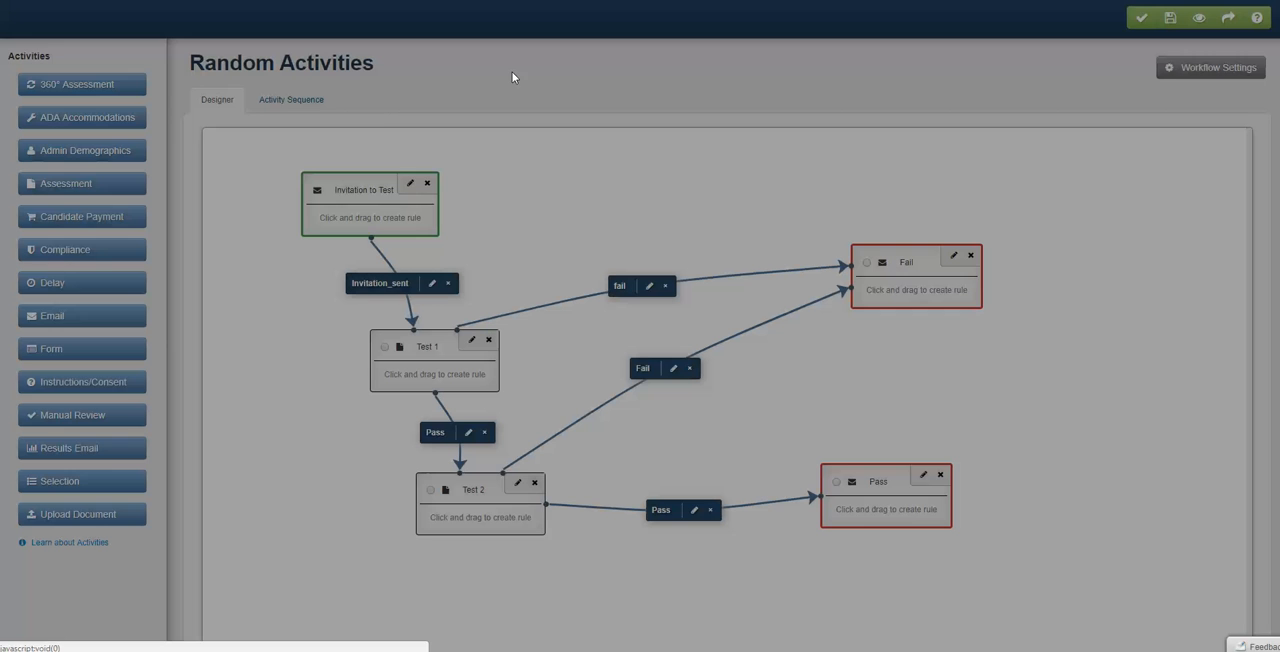
click(493, 168)
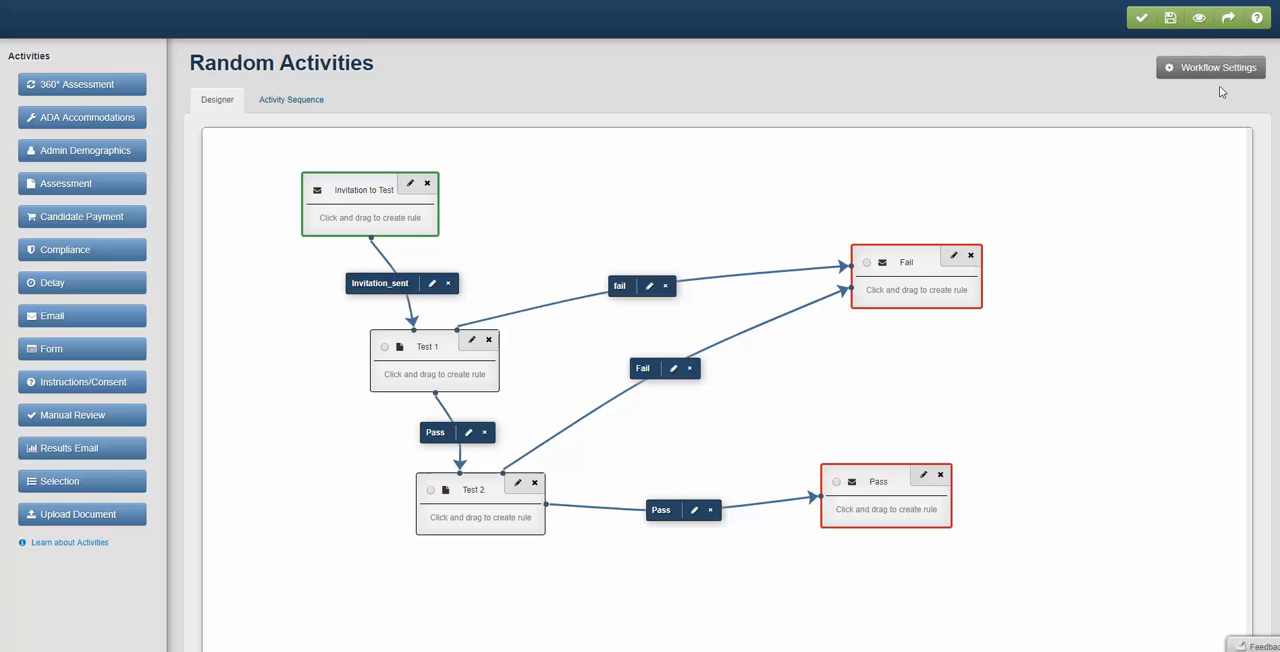
- Open the workflow preview and set Test 1's Energy Raw Score fact to 2
click(1198, 20)
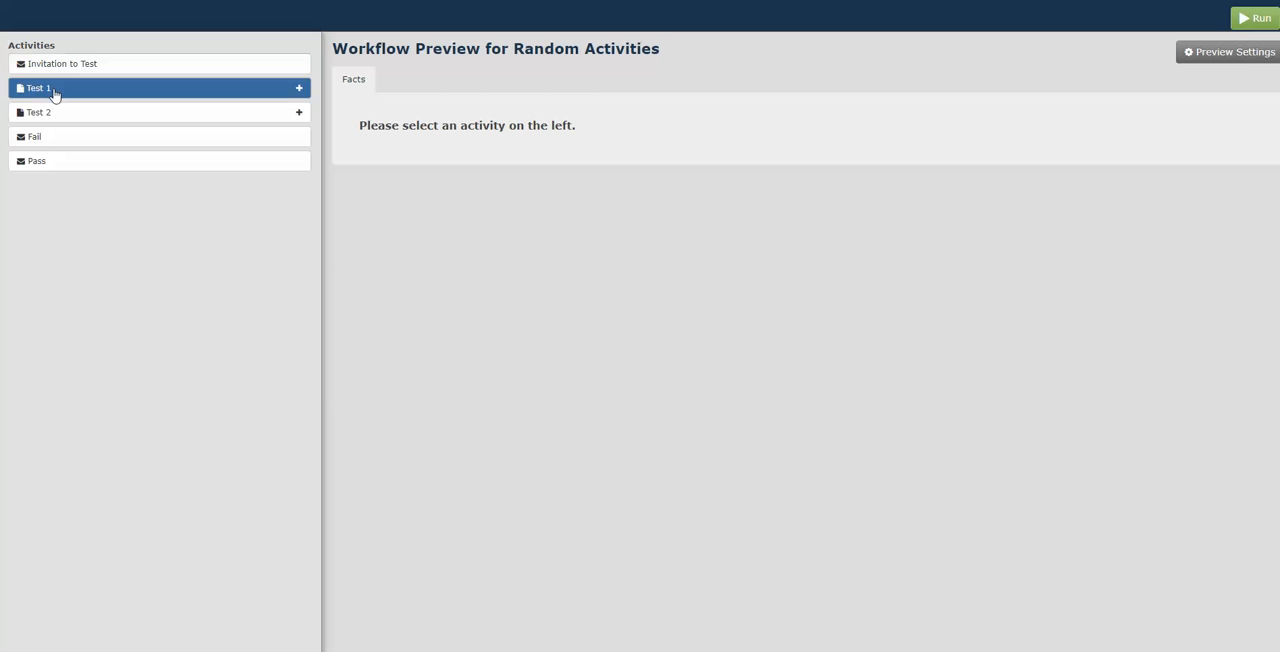
click(51, 90)
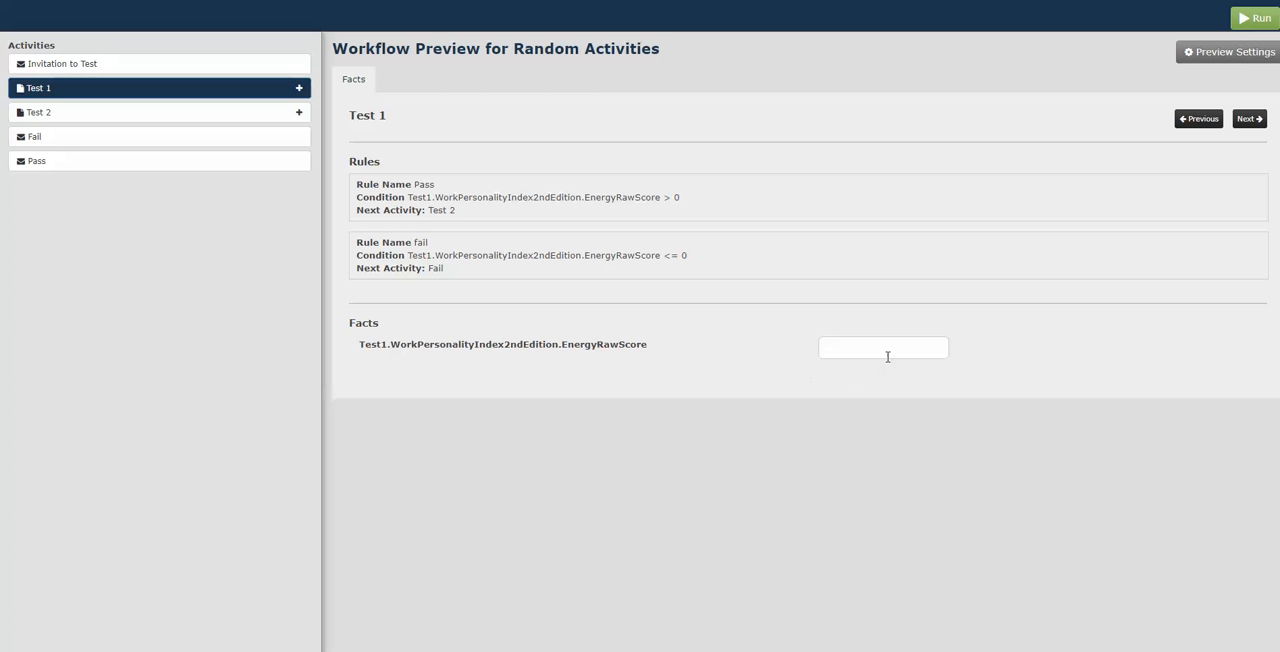
click(887, 356)
click(1248, 119)
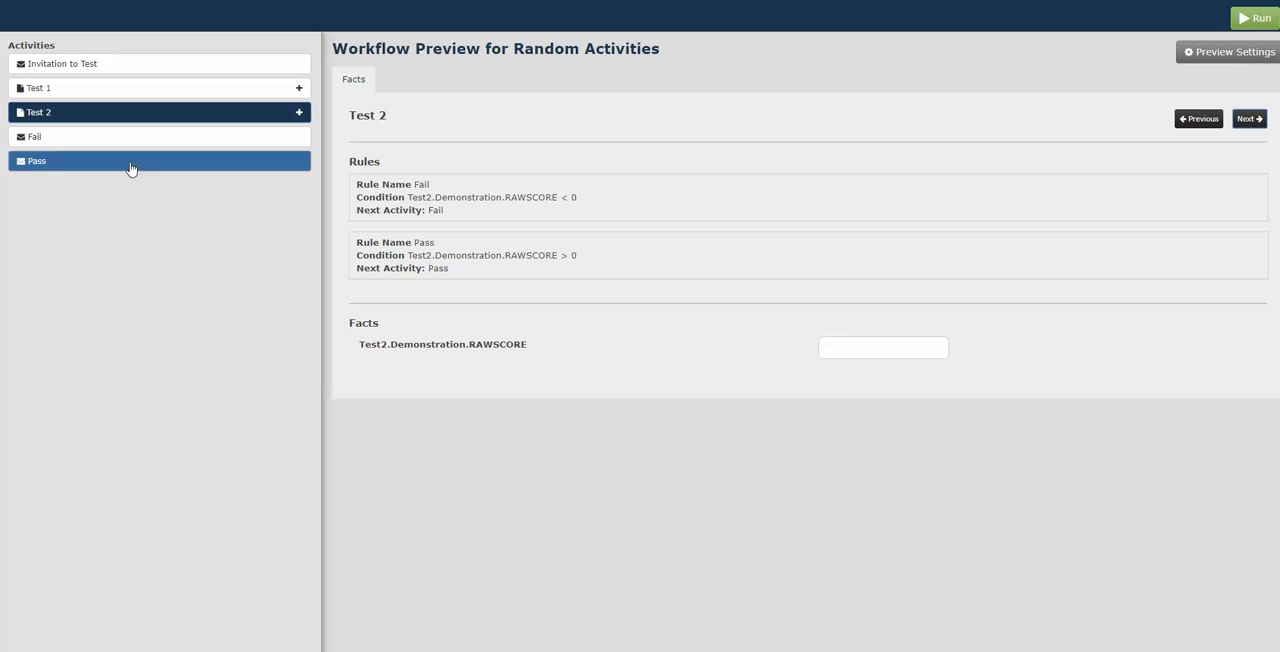
- Set Test 2's Demonstration RAWSCORE fact to 3 and view the Fail activity's rules and facts
click(856, 346)
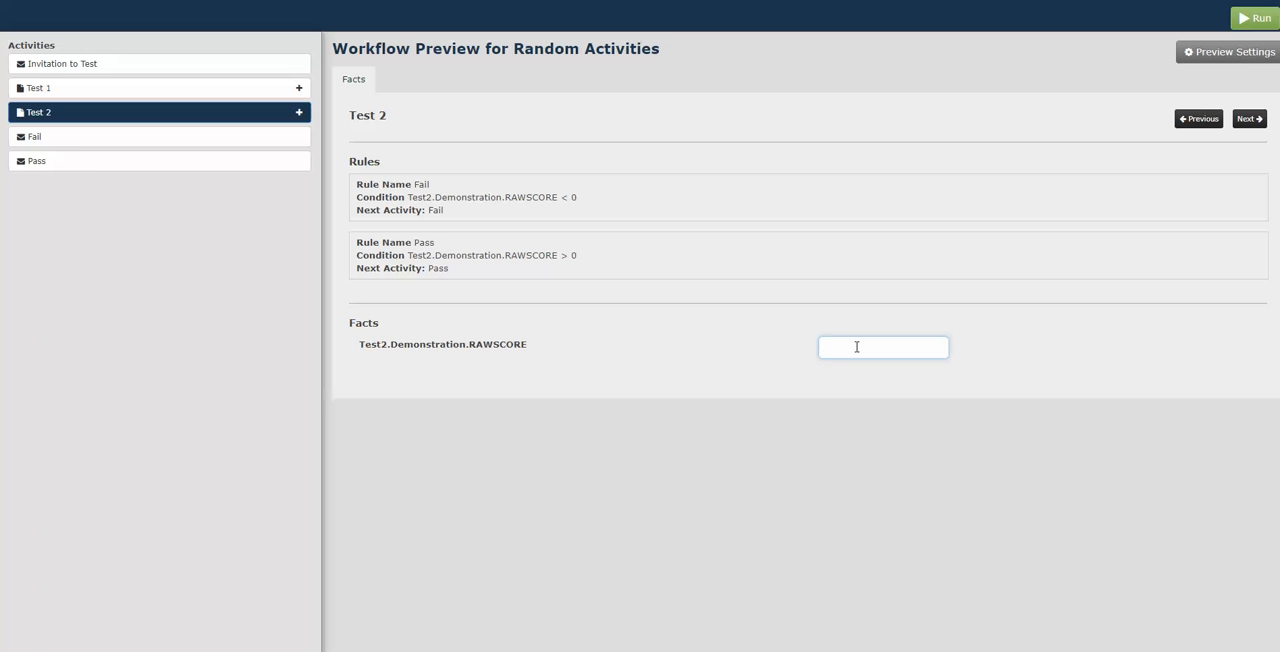
click(1248, 120)
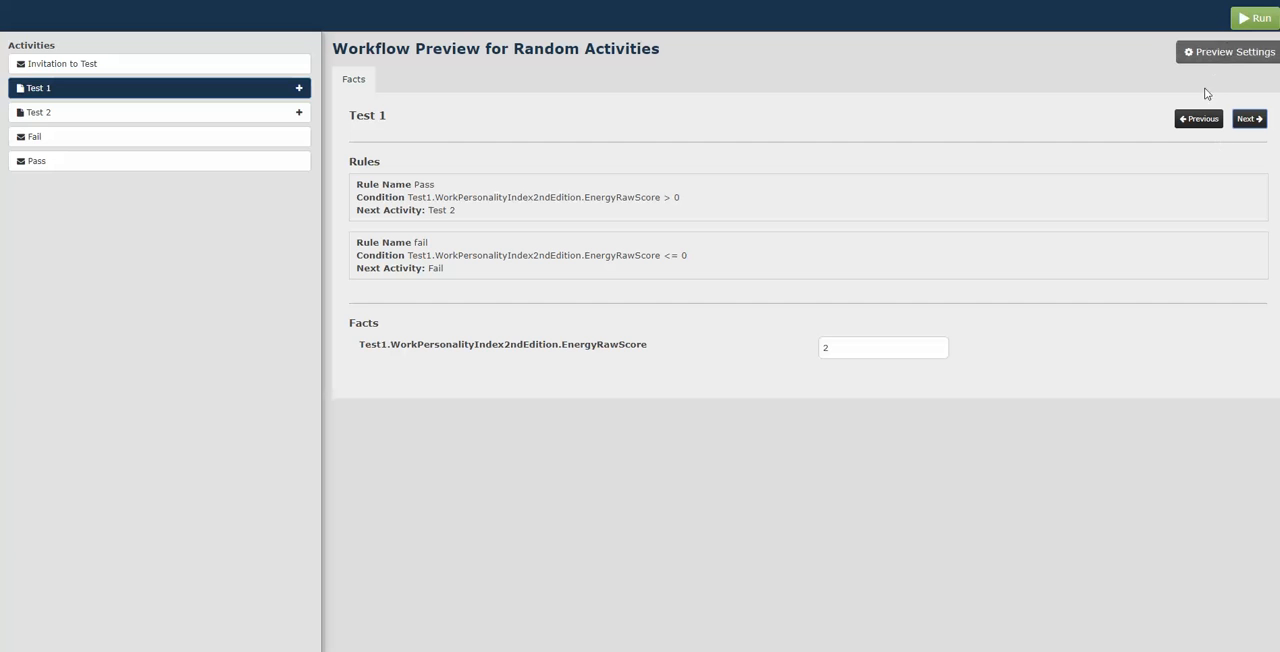
click(118, 145)
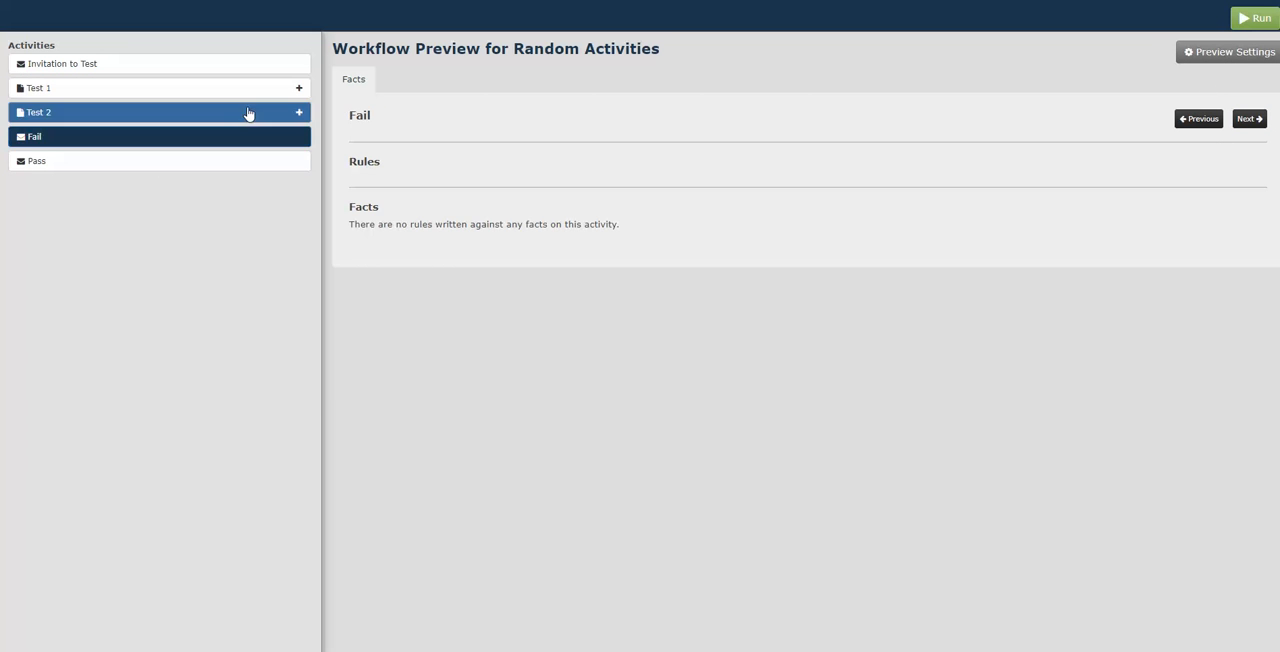
- Return to Test 2 in the workflow preview and run the preview with the entered scores
click(249, 114)
click(1258, 16)
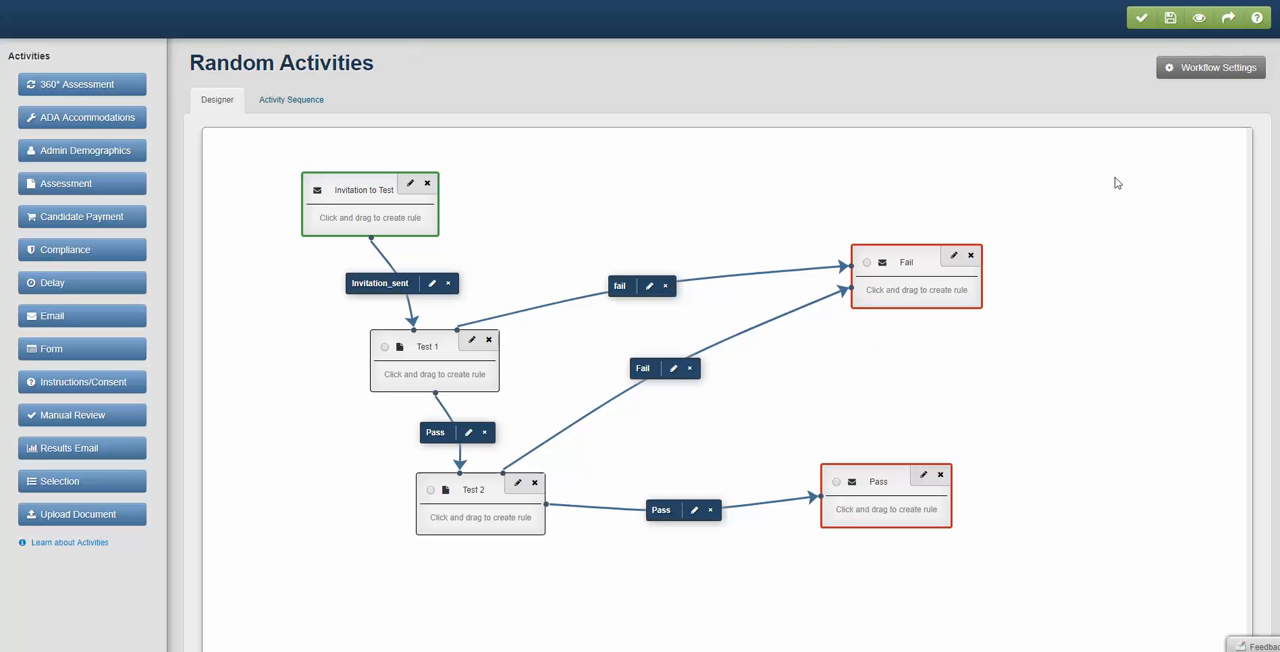
- Publish the Random Activities workflow with the Activate Now option and dismiss the notice
click(1229, 22)
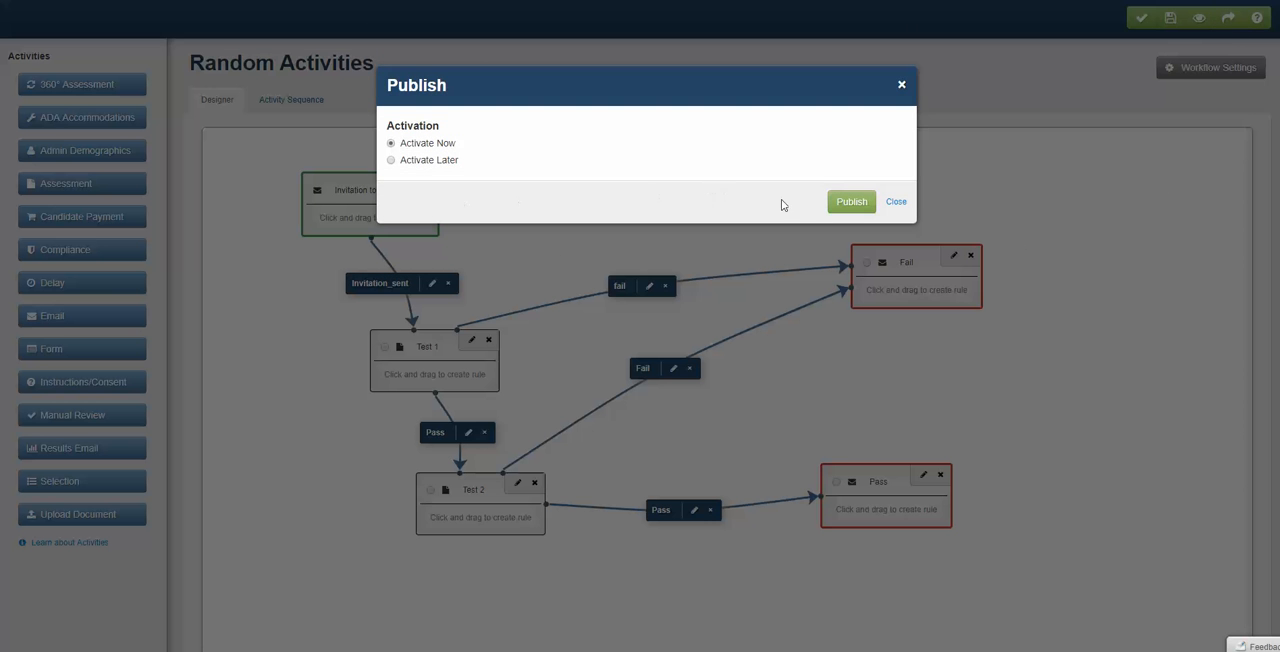
click(851, 202)
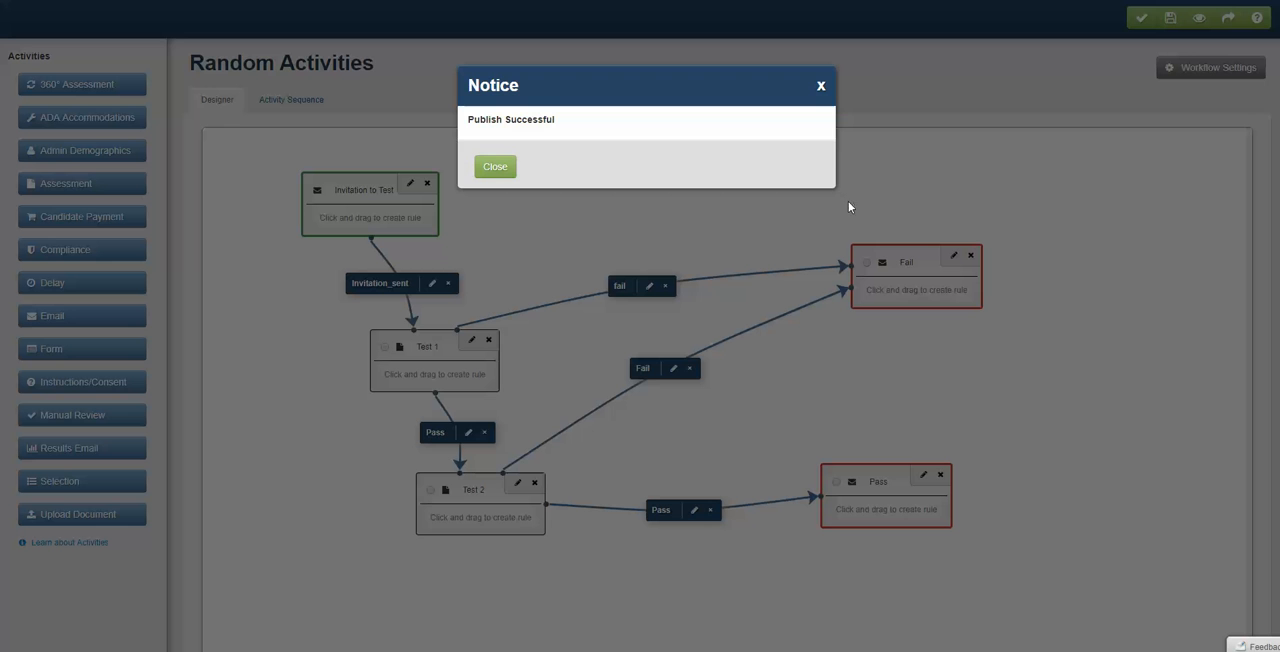
click(496, 168)
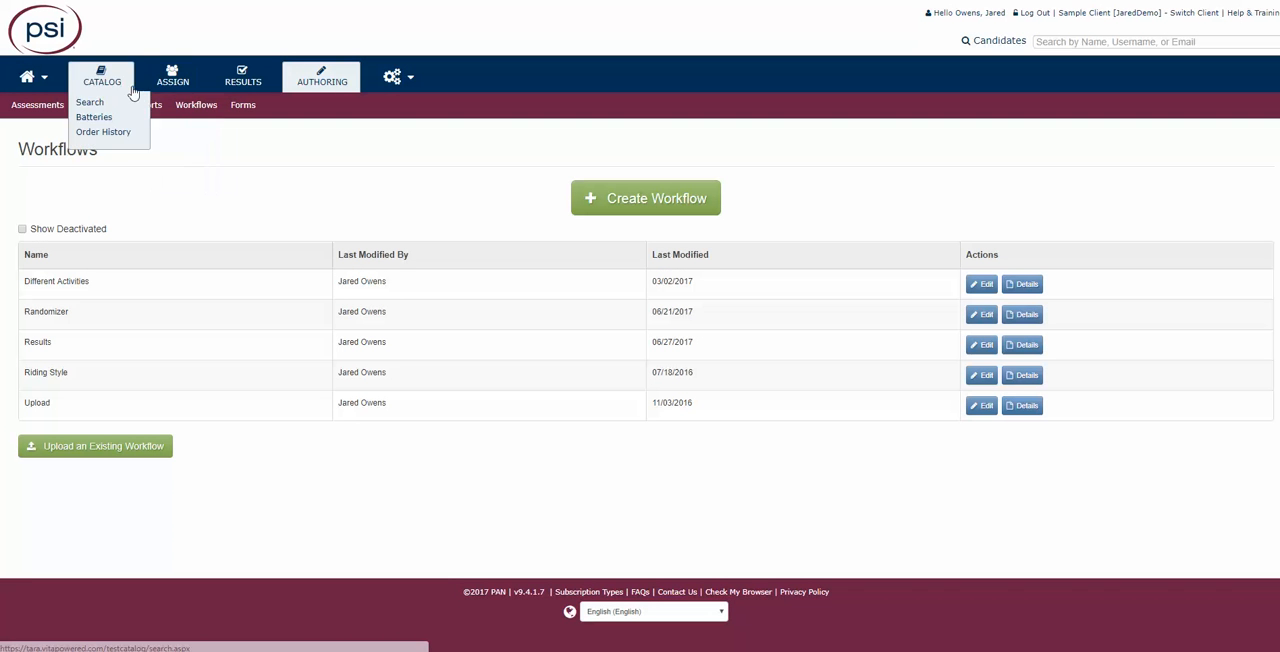
- Start a new assignment, add the Random Activities workflow as its product and proceed to candidate selection
mouse_move(175, 80)
click(186, 108)
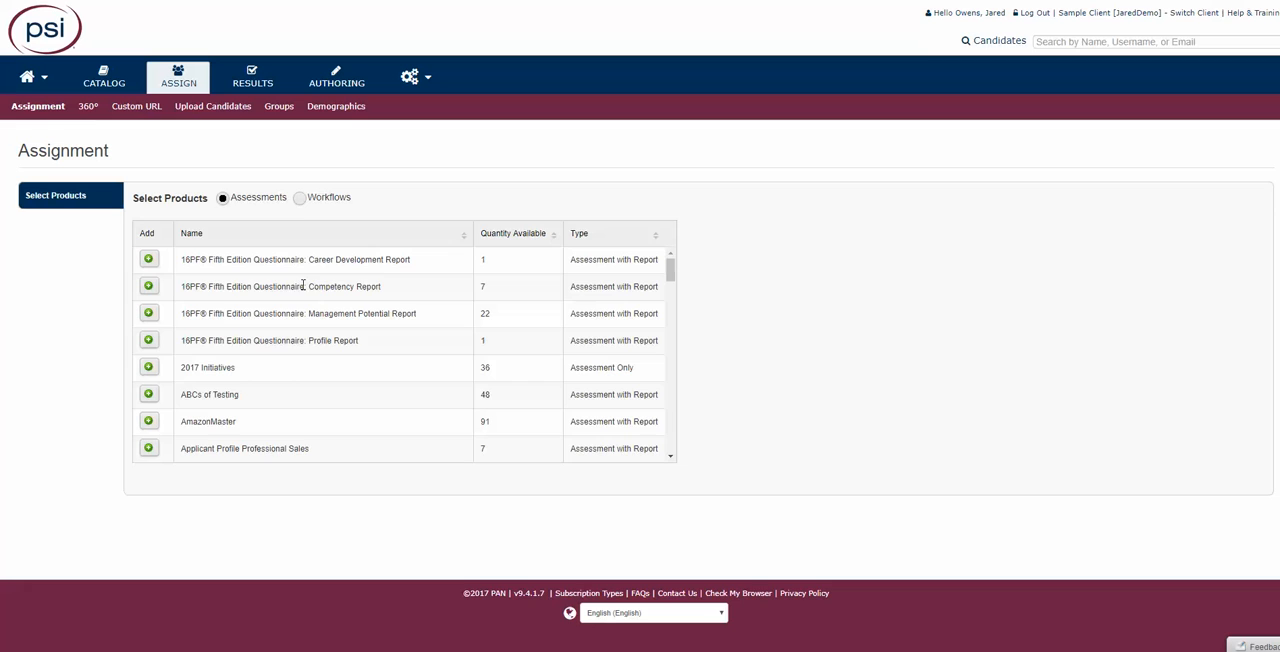
click(299, 197)
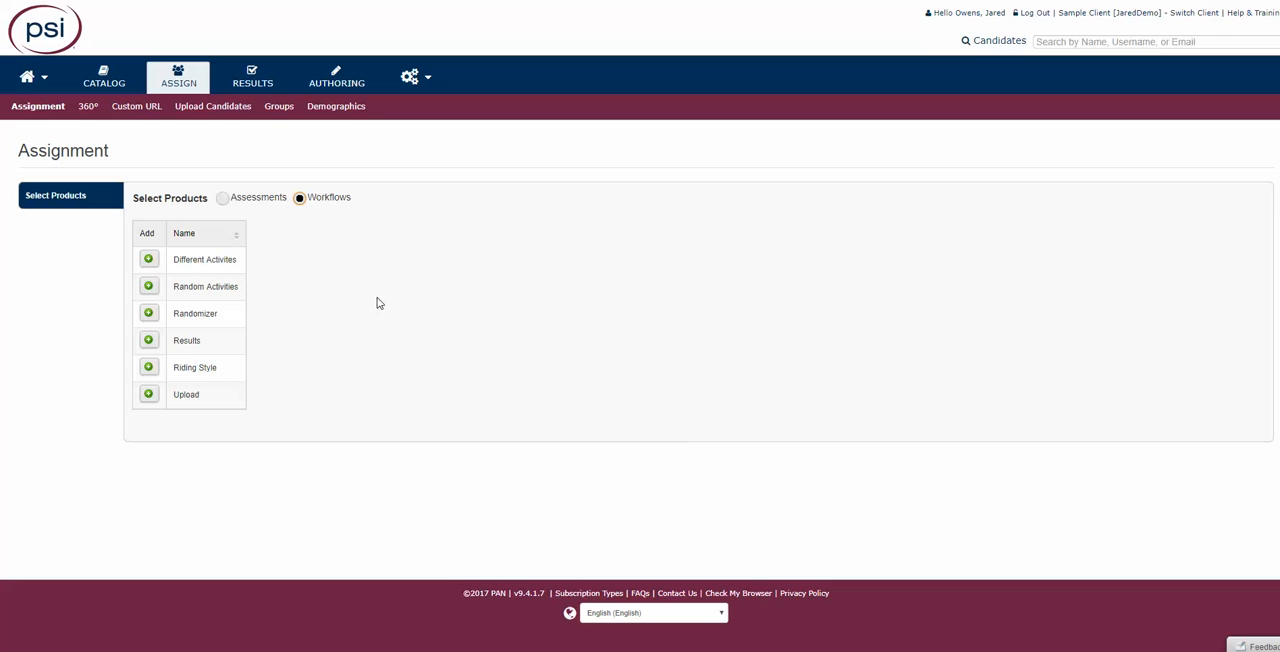
click(148, 287)
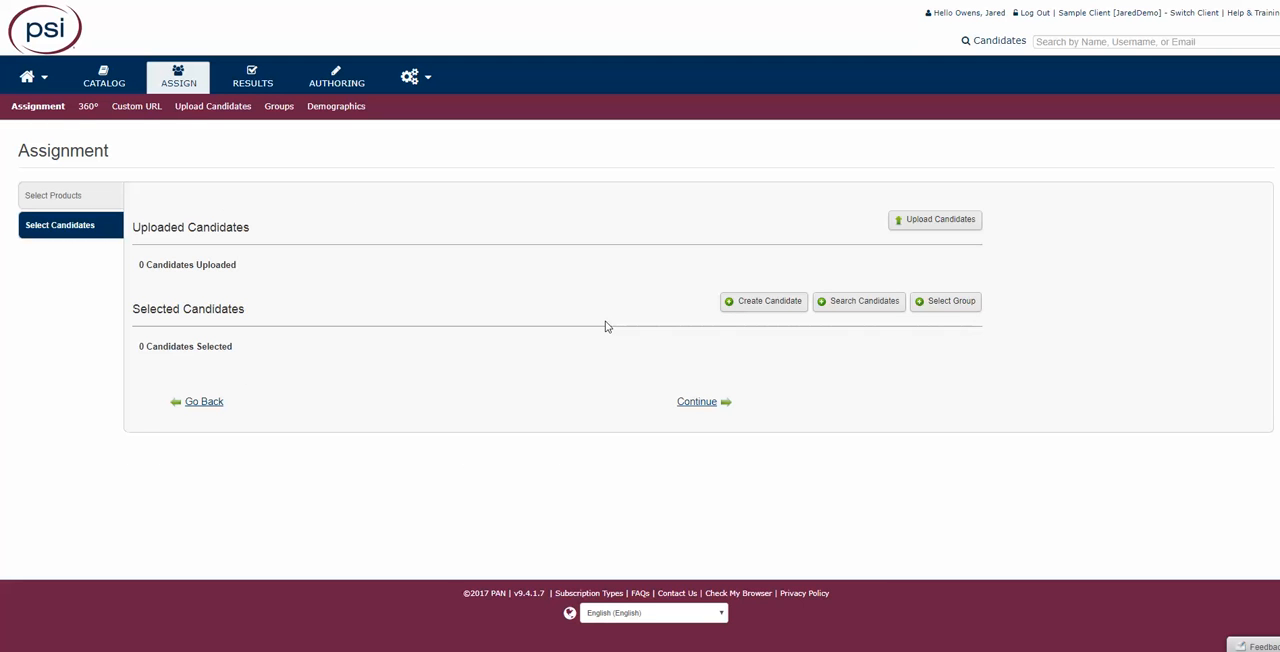
- View the status and score reports for all products, and open the workflow results
mouse_move(256, 80)
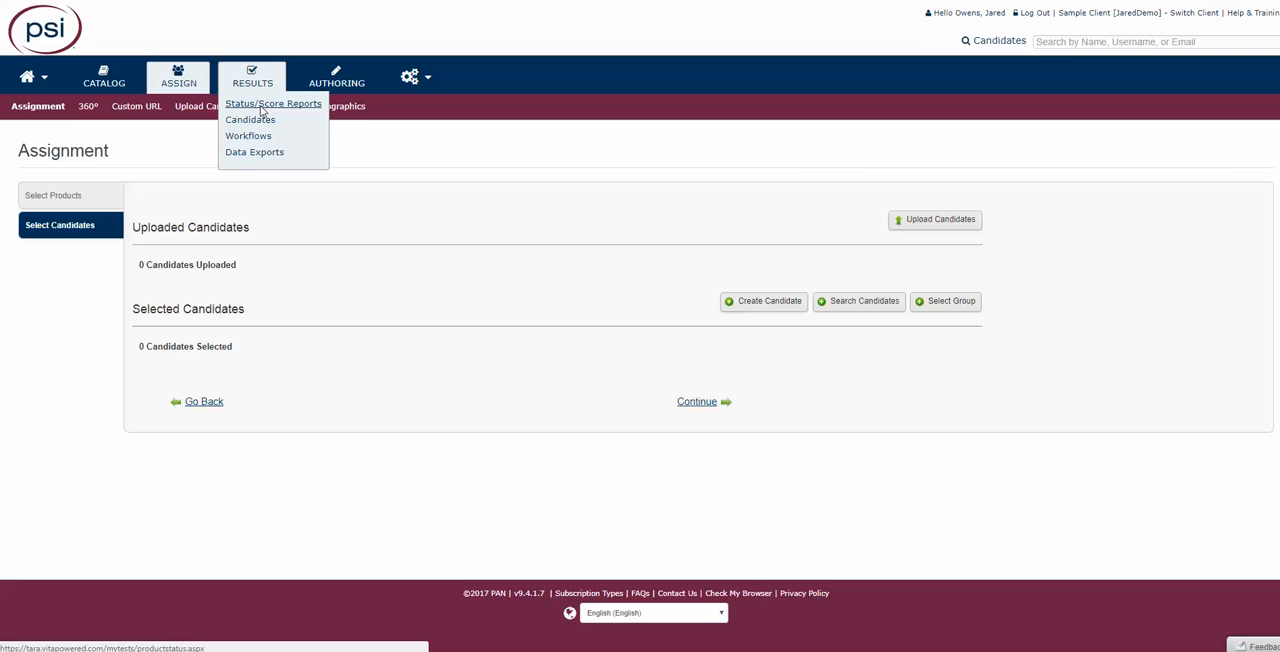
click(262, 104)
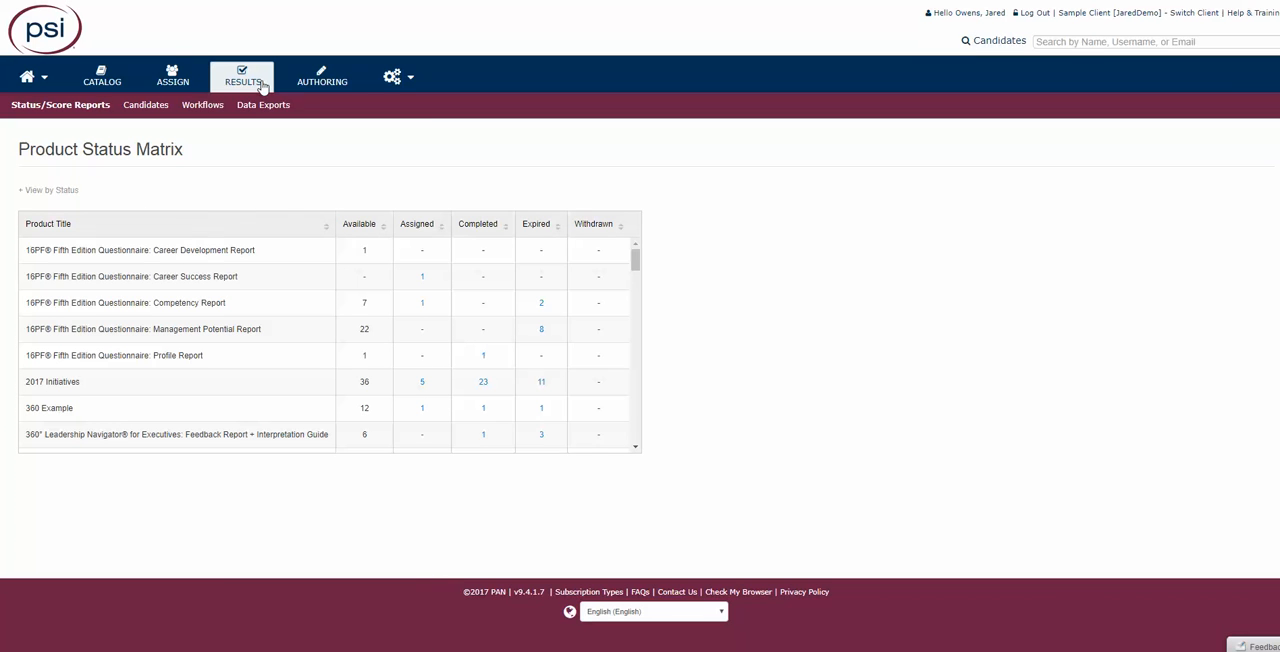
mouse_move(262, 86)
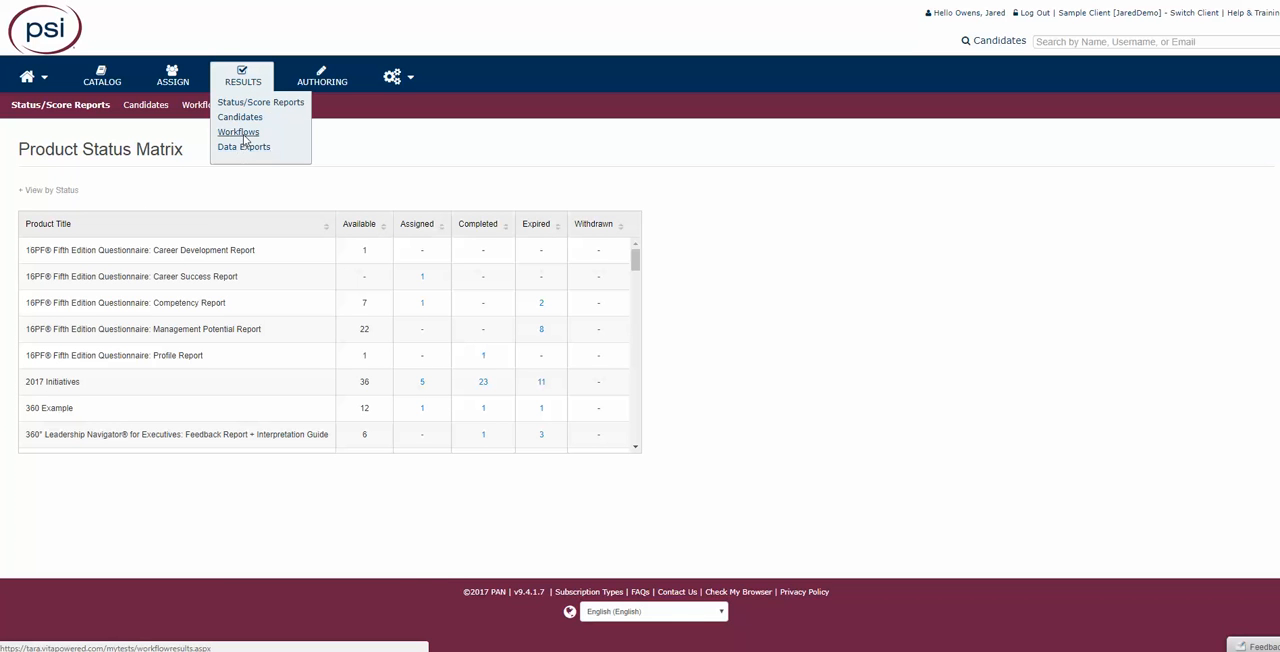
click(244, 136)
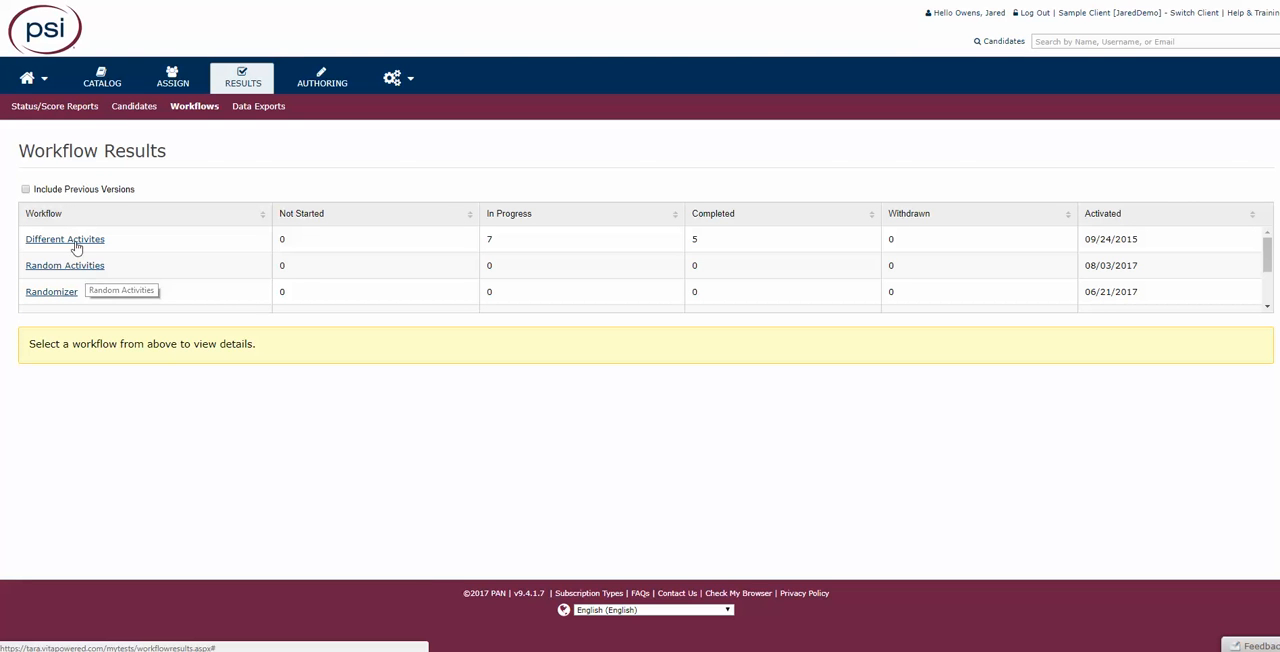
- Examine the Different Activites workflow's results summary and list all its candidates without filter restrictions
click(77, 241)
scroll(345, 417, down, 1)
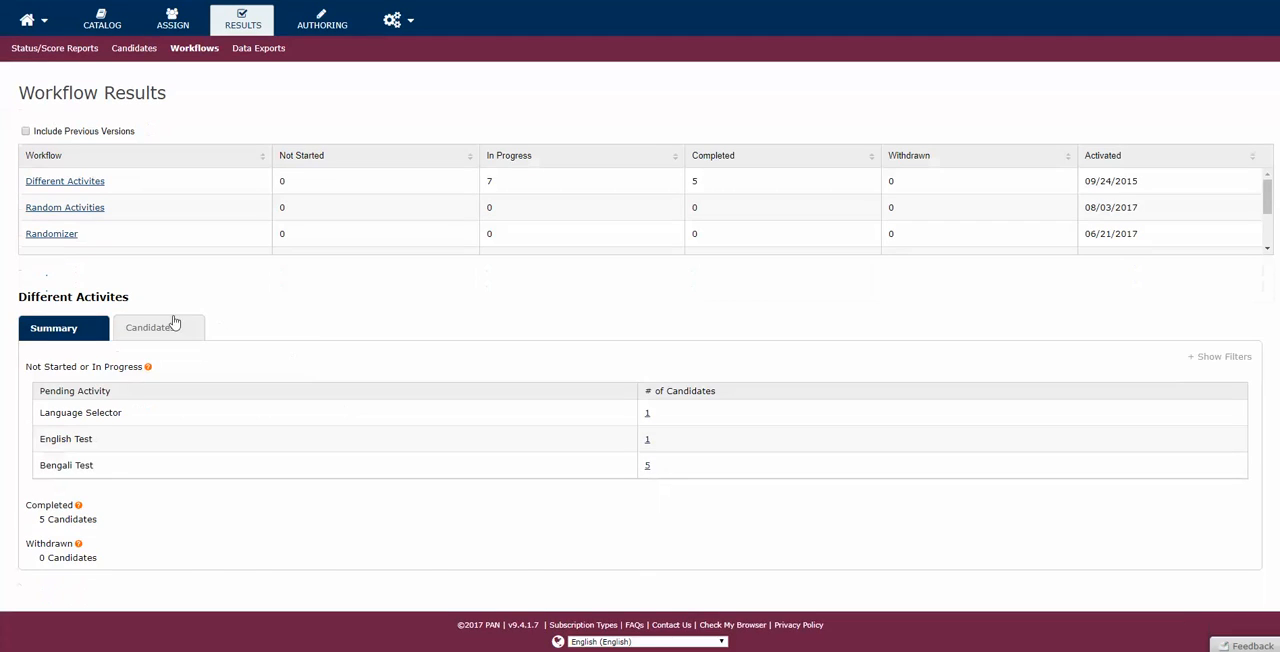
click(172, 323)
scroll(160, 340, down, 3)
click(70, 289)
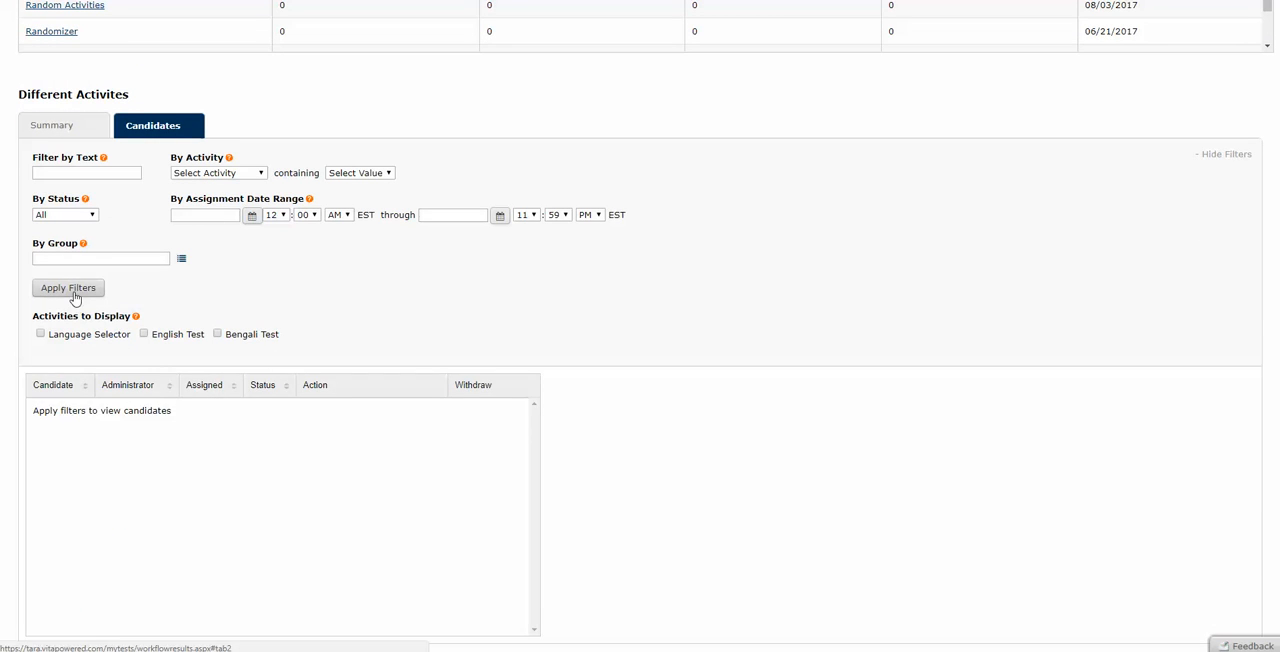
scroll(457, 440, down, 3)
scroll(457, 437, up, 3)
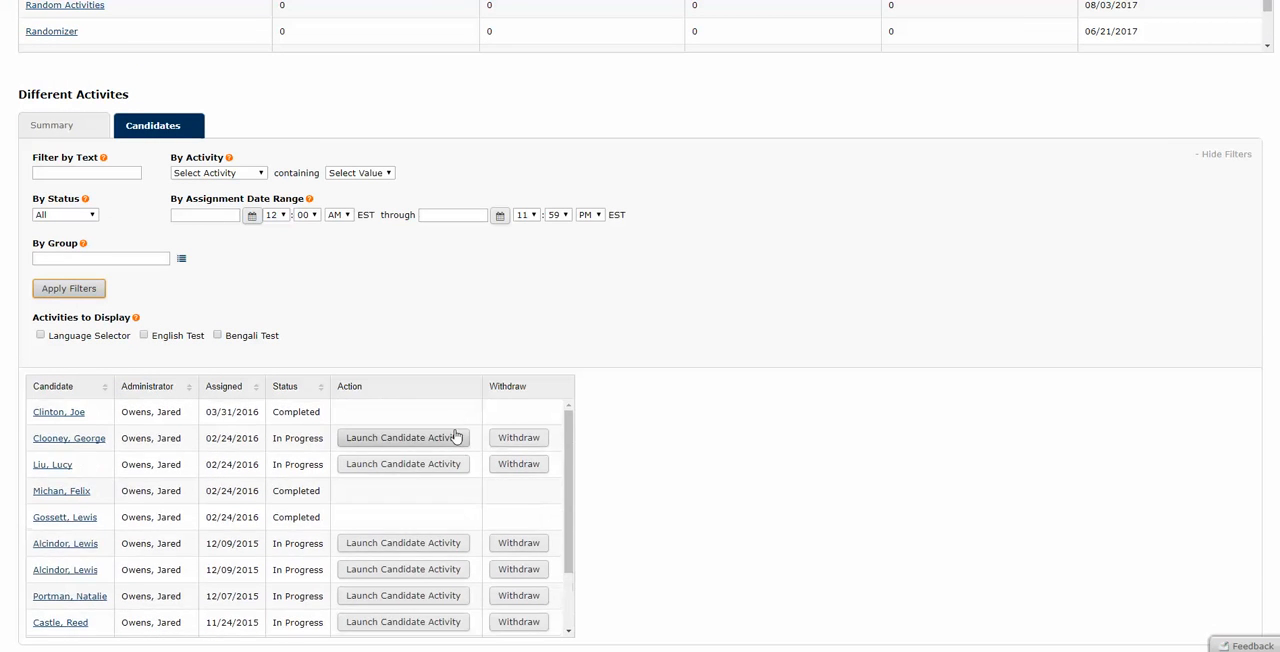
scroll(483, 272, up, 3)
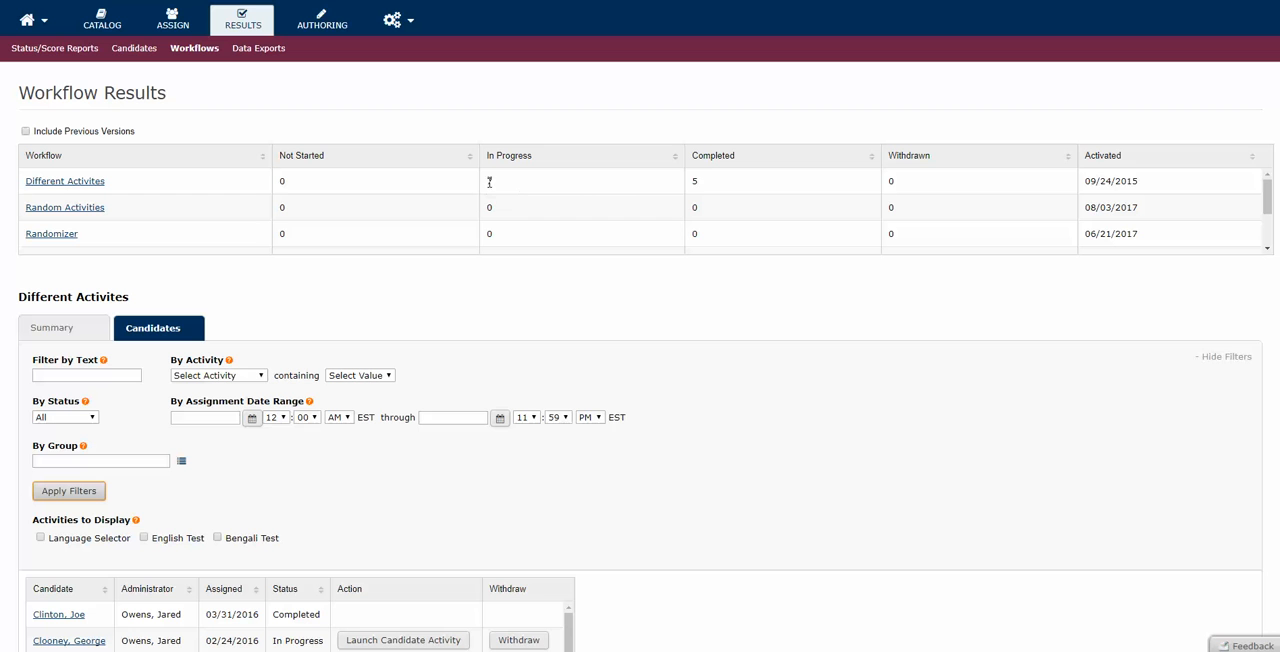
- Return to the Different Activites summary and view the candidates pending on the Bengali Test
click(49, 341)
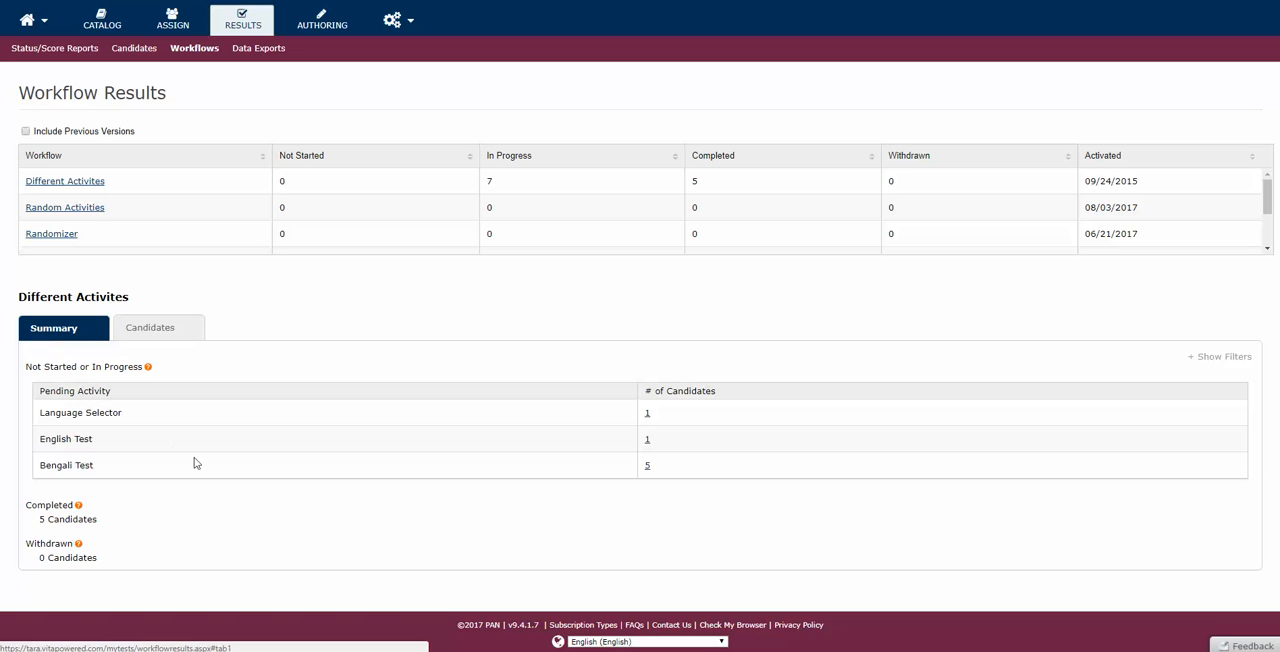
click(647, 466)
scroll(645, 470, down, 2)
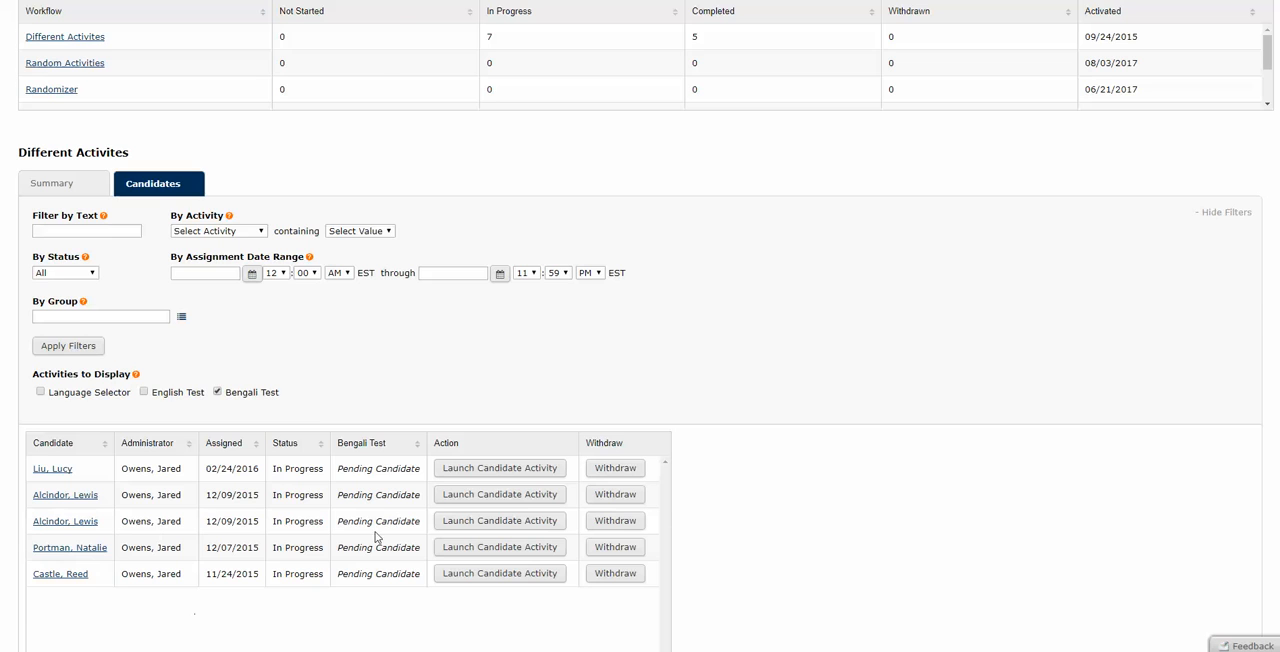
scroll(405, 520, up, 2)
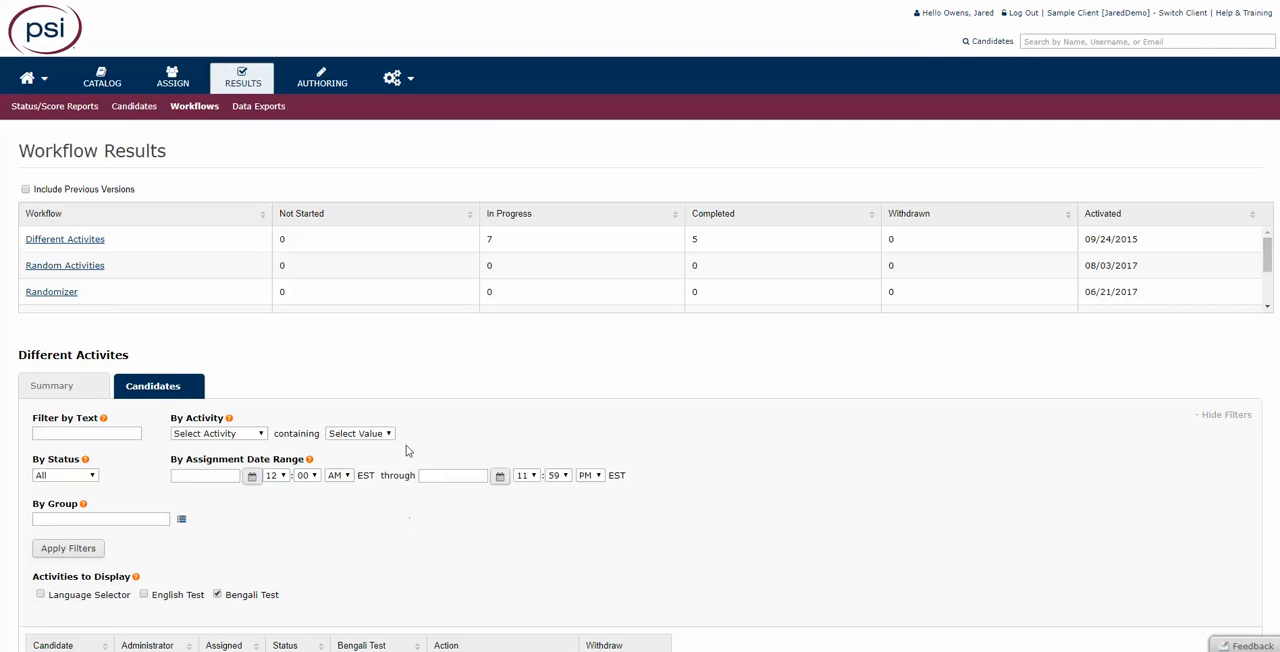